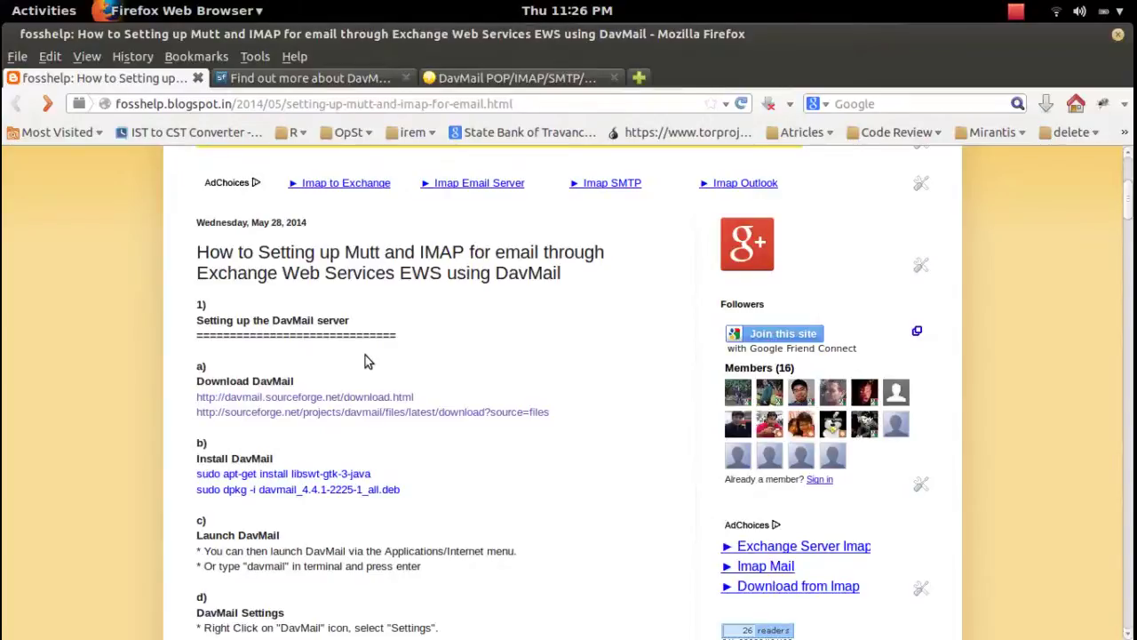
- Leave the fosshelp guide for the DavMail Gateway download page in the third tab
left_click_drag(350, 322, 287, 334)
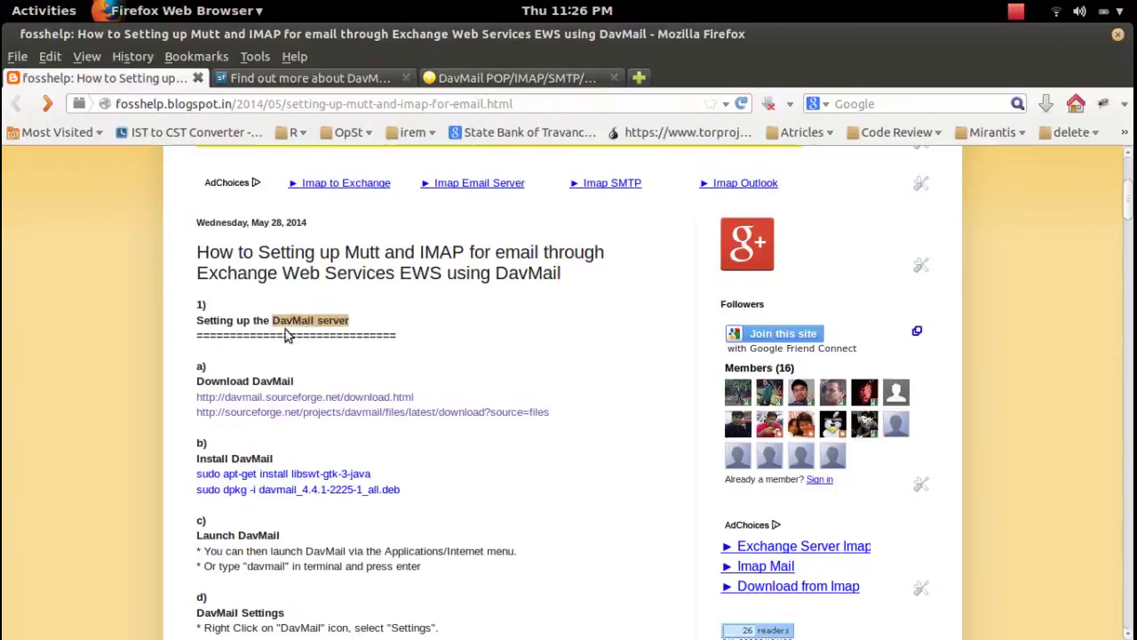
left_click(430, 370)
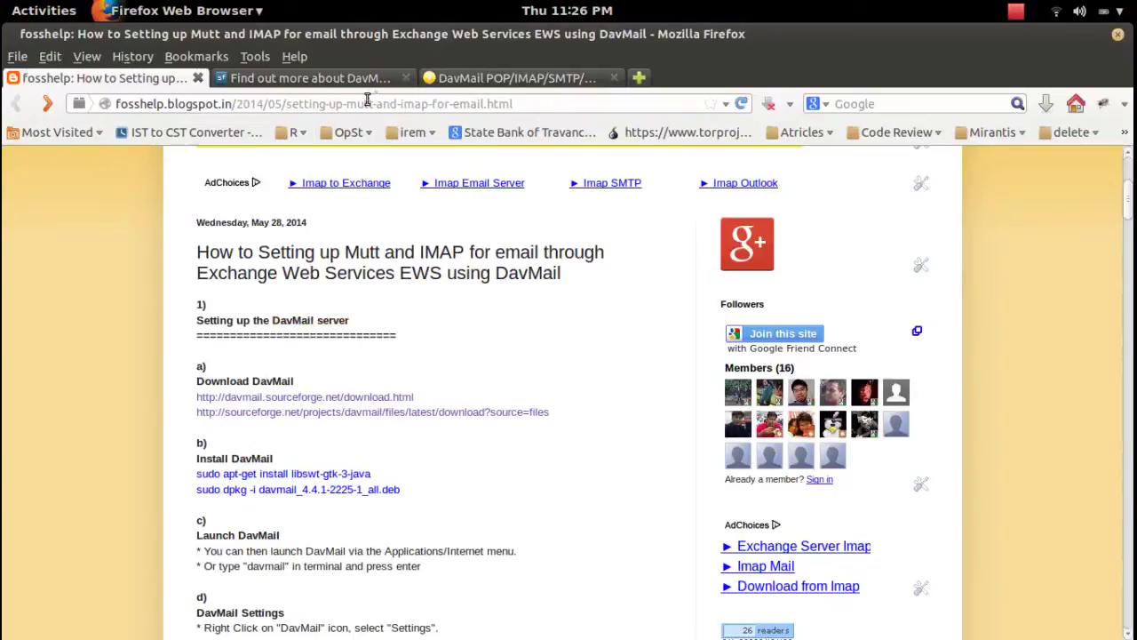
left_click(510, 77)
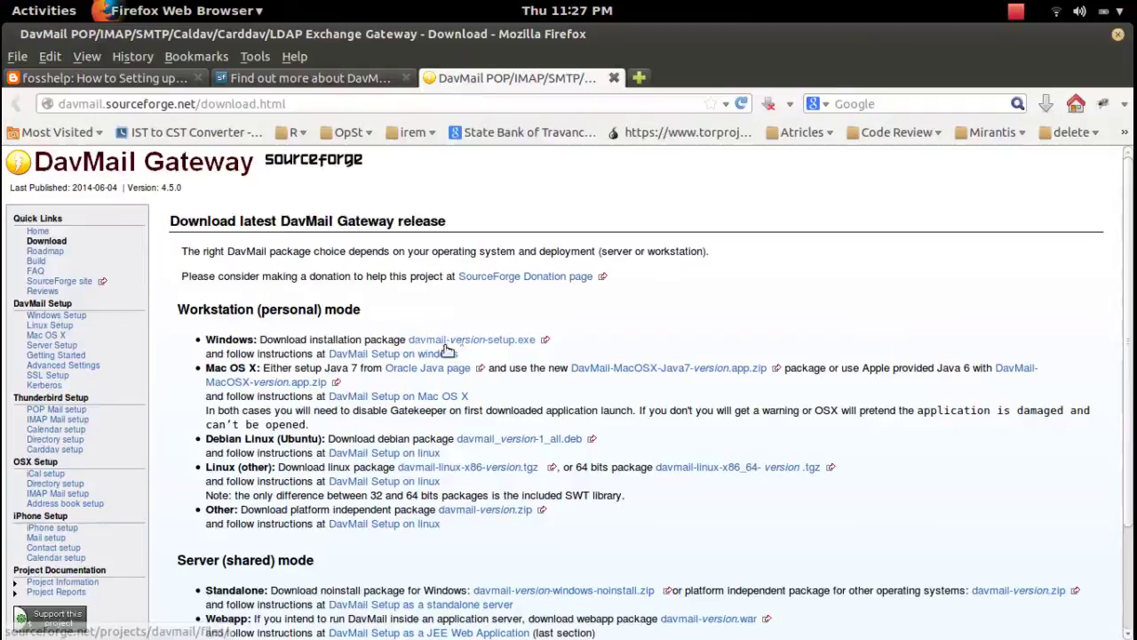
- Reload the SourceForge tab, then follow the Debian package link to the davmail_4.5.0-2292-1_all.deb files page
left_click_drag(1132, 283, 1132, 235)
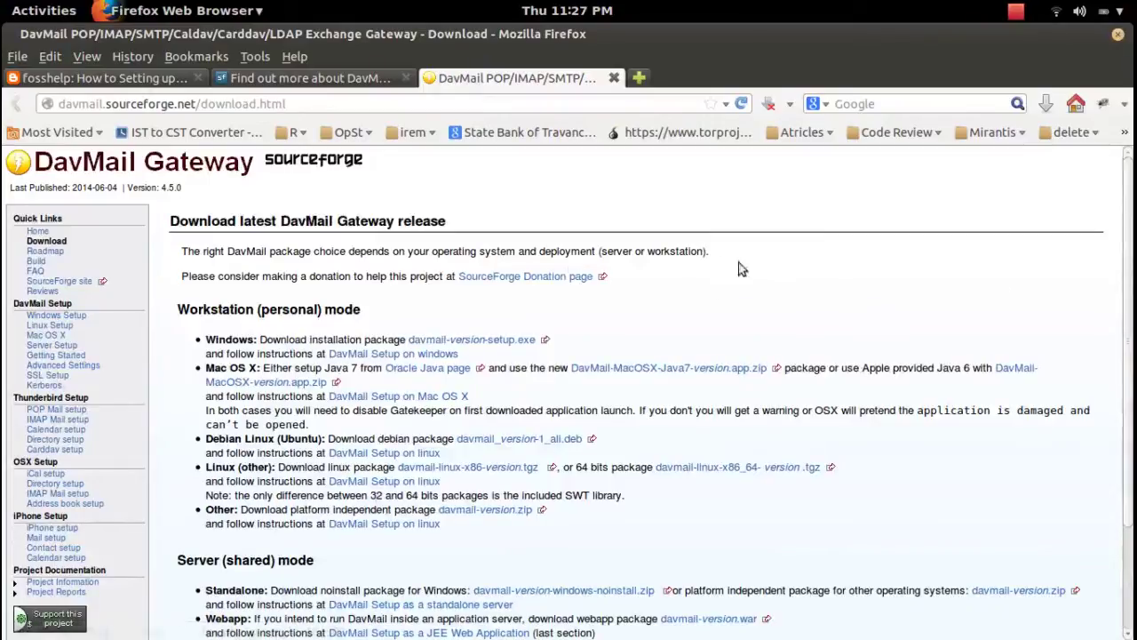
left_click(368, 78)
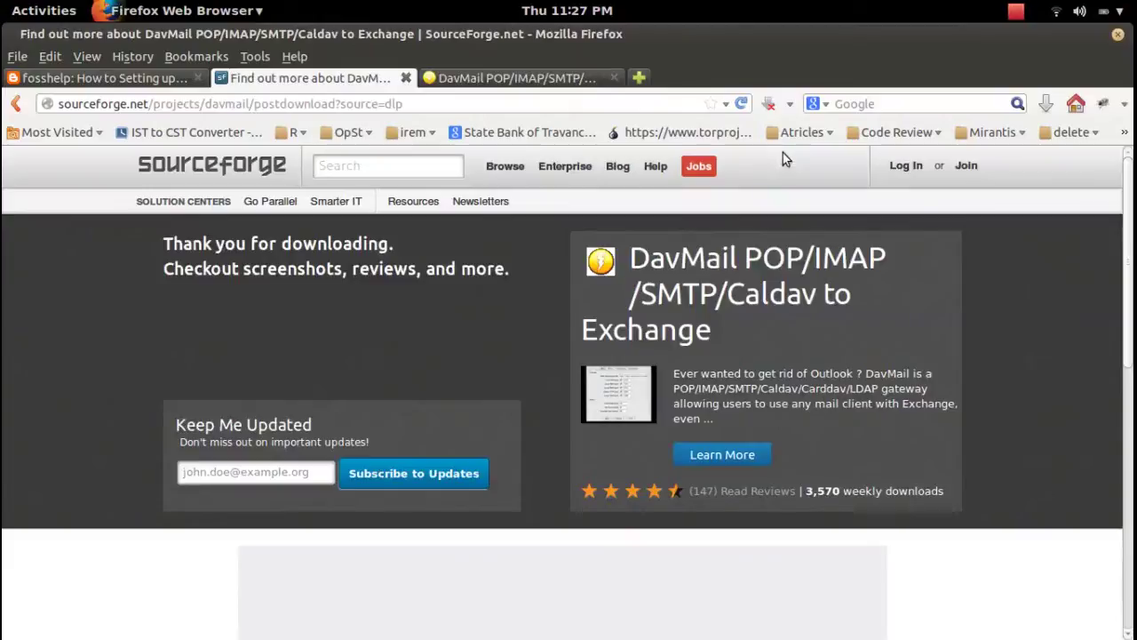
left_click(569, 100)
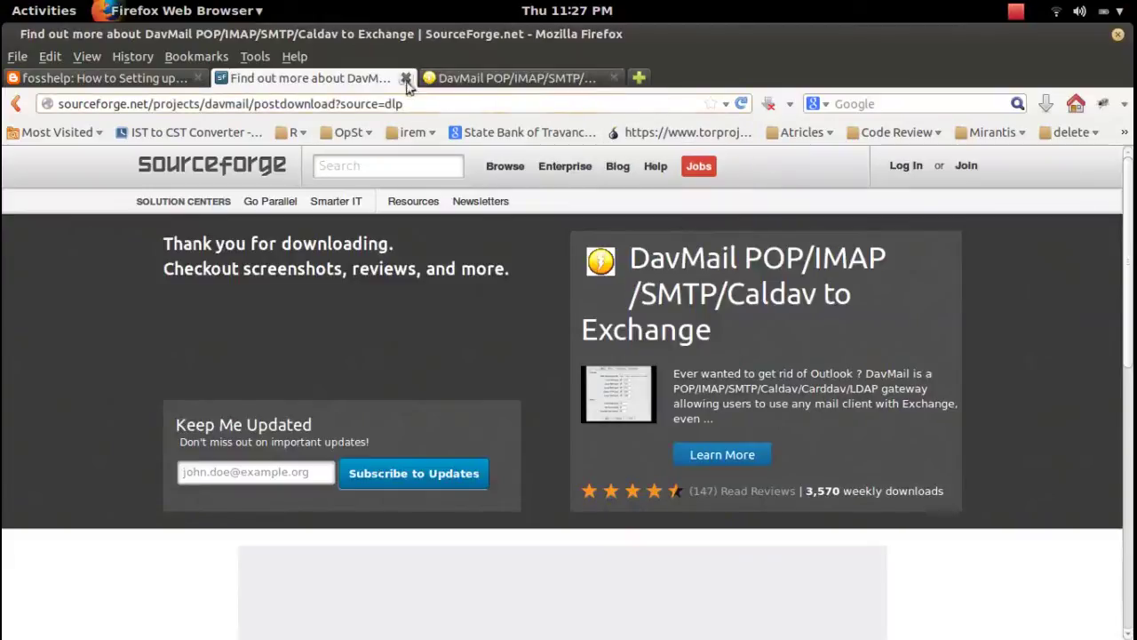
key("Return")
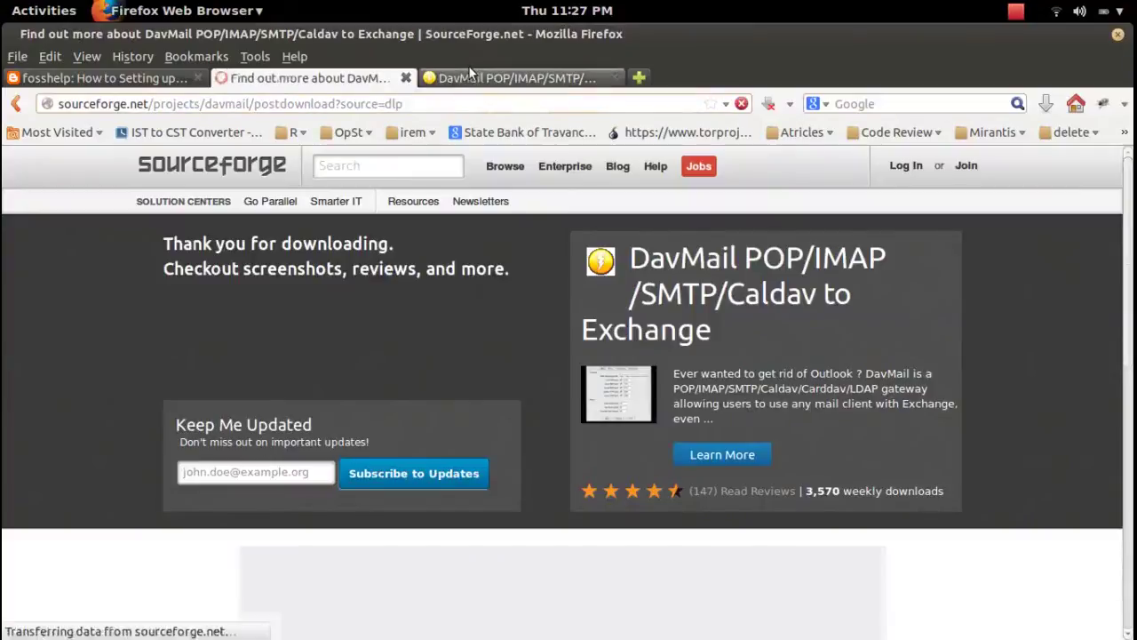
left_click(470, 75)
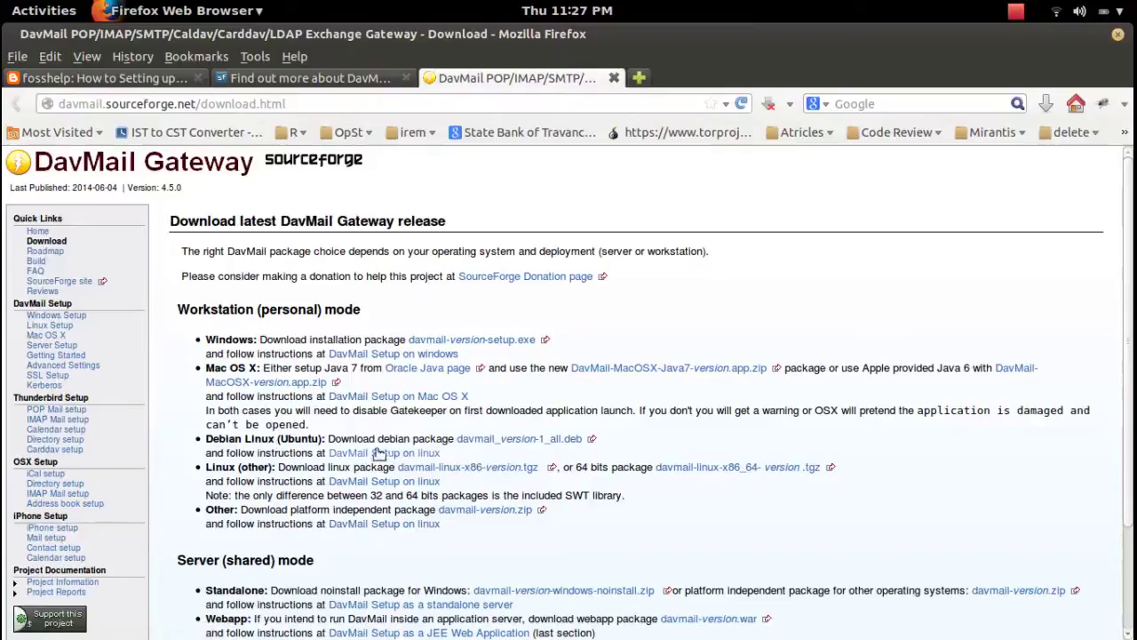
left_click(528, 442)
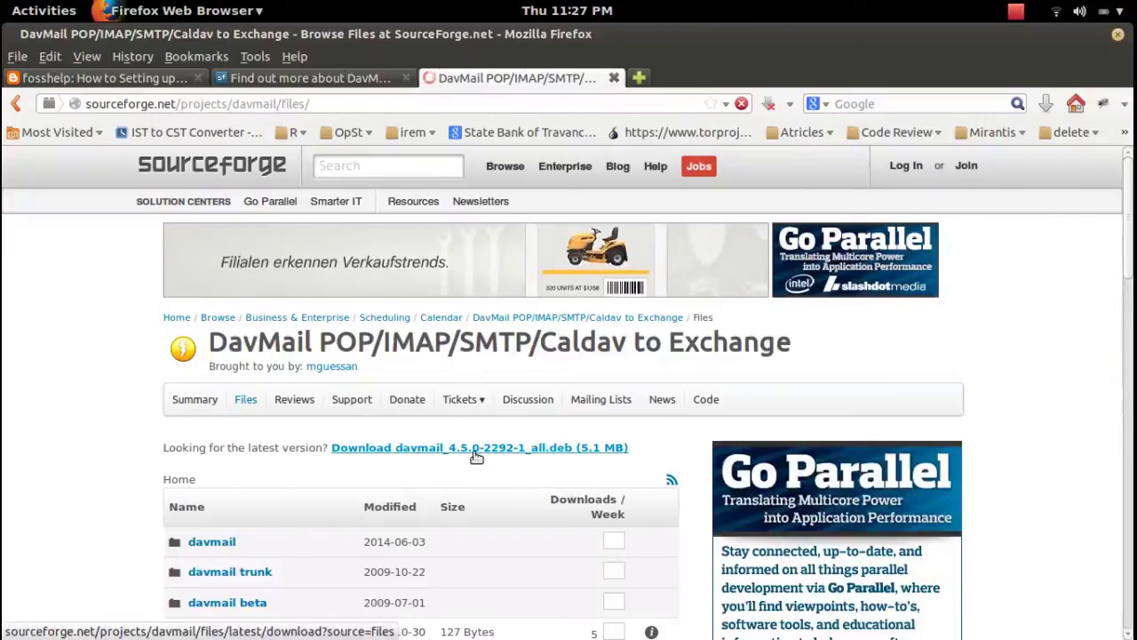
- Start the davmail_4.5.0 .deb download, cancel it, and return to the fosshelp guide
left_click(458, 450)
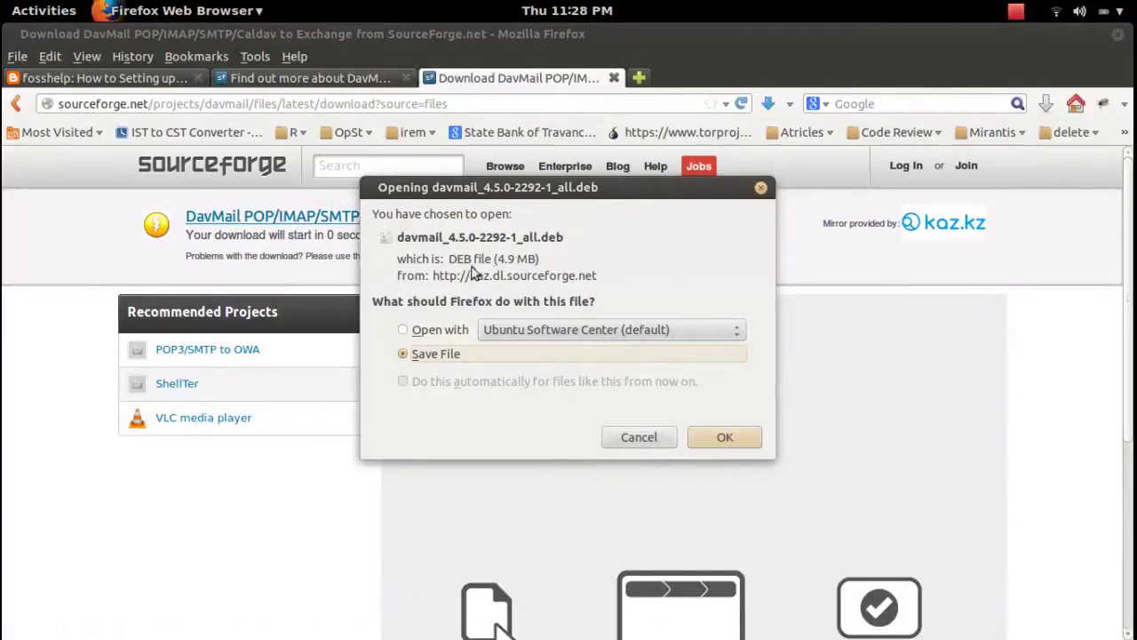
left_click(636, 440)
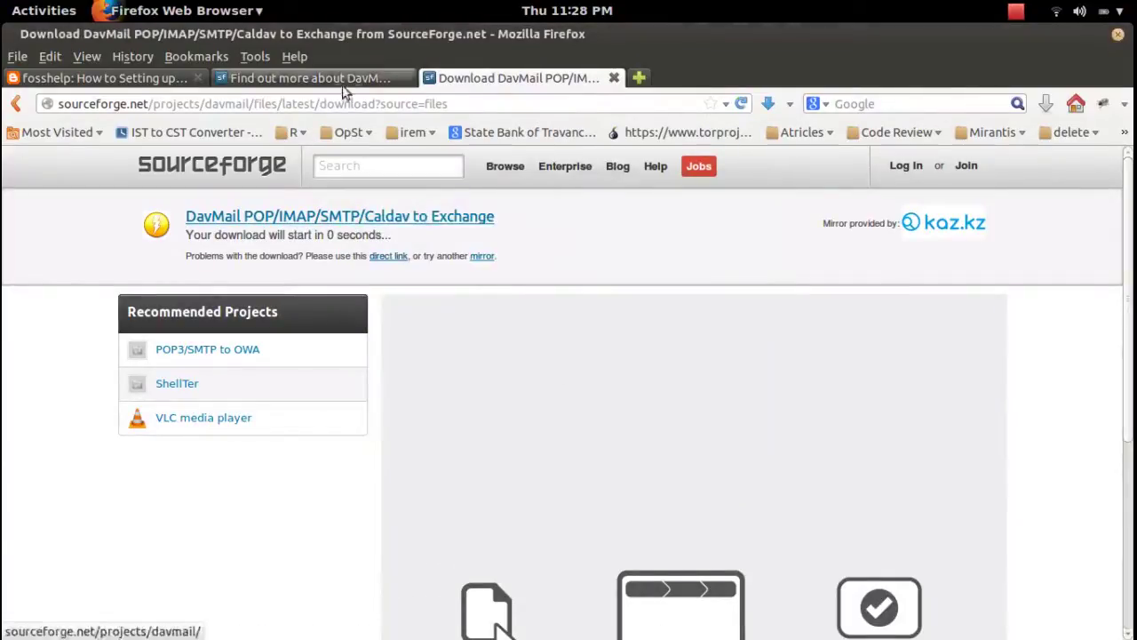
left_click(133, 79)
- Maximize the terminal, cd into mutt-my and list it, confirming davmail_4.4.1-2225-1_all.deb is there
key("super")
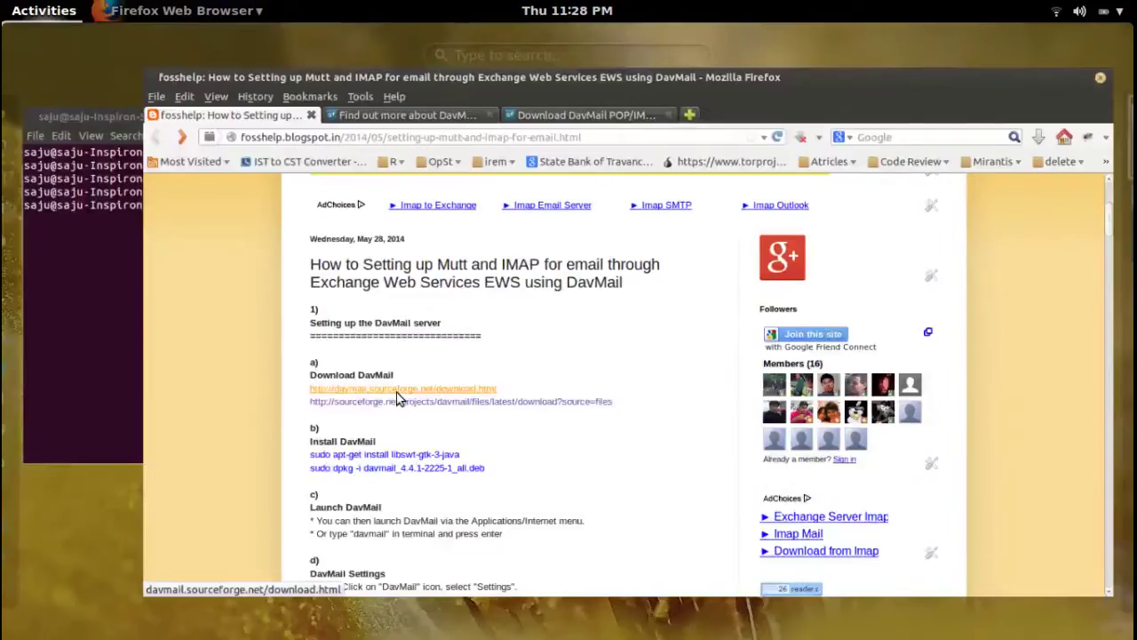
left_click(285, 365)
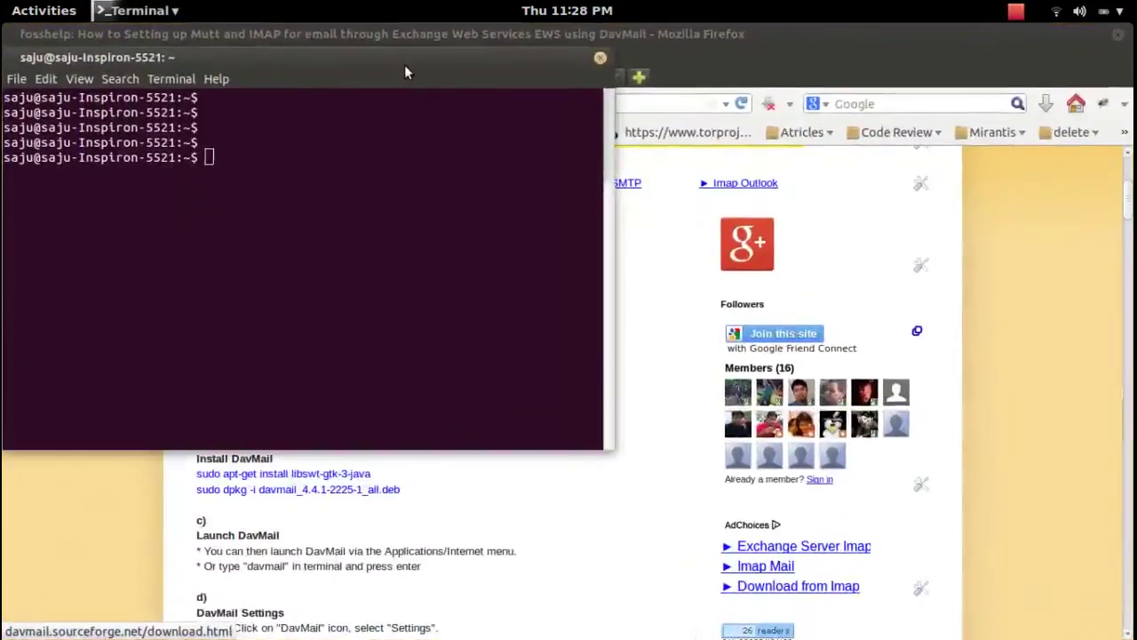
double_click(405, 65)
key("Return")
key("Return")
key("Return")
key("Return")
type("cd mutt")
key("Tab")
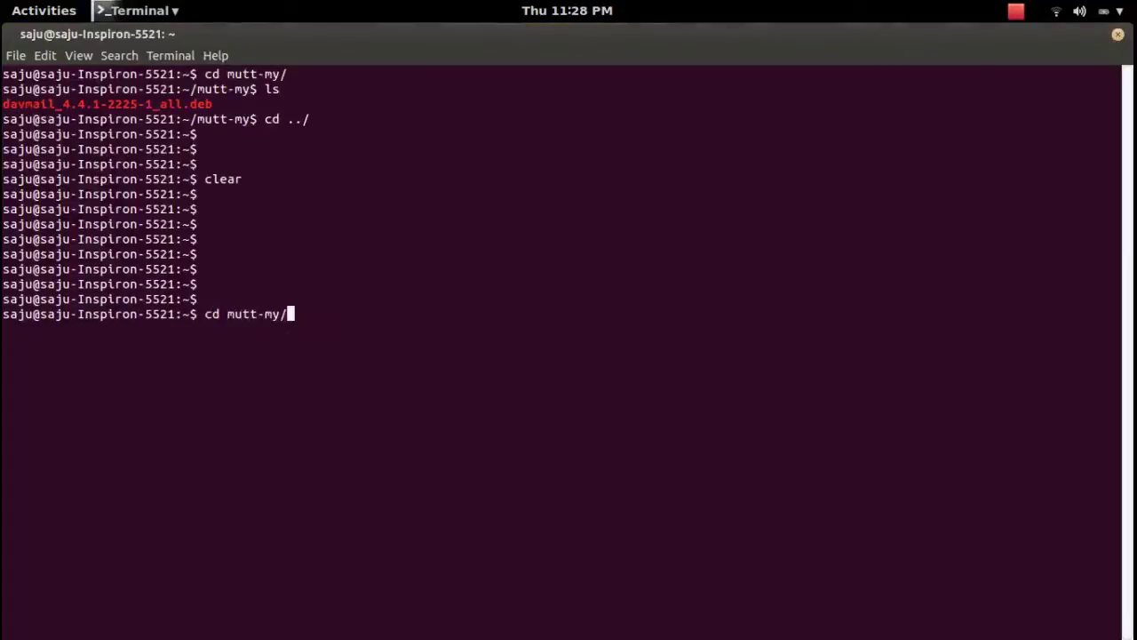
key("Return")
key("Return")
key("Return")
key("Return")
key("Return")
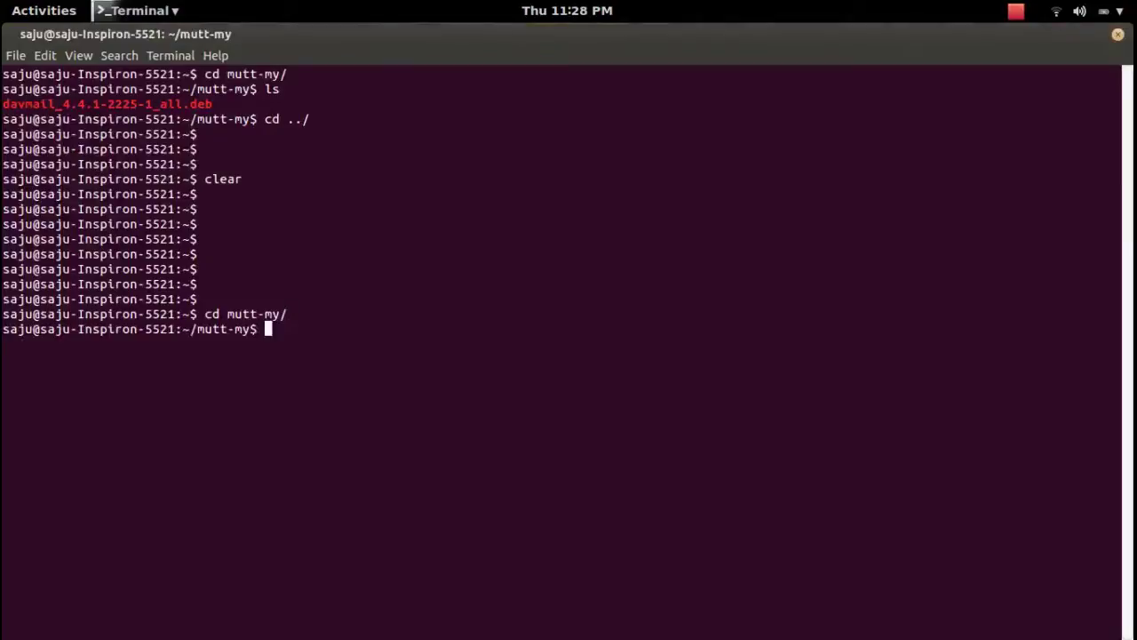
type("ls")
key("Return")
key("Return")
key("Return")
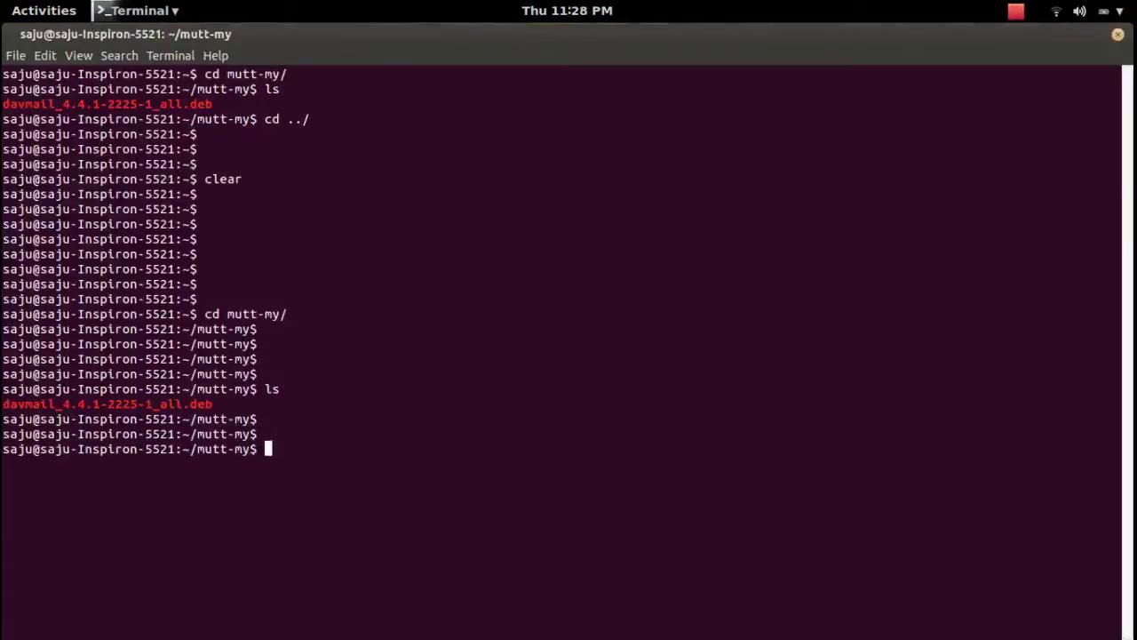
double_click(135, 403)
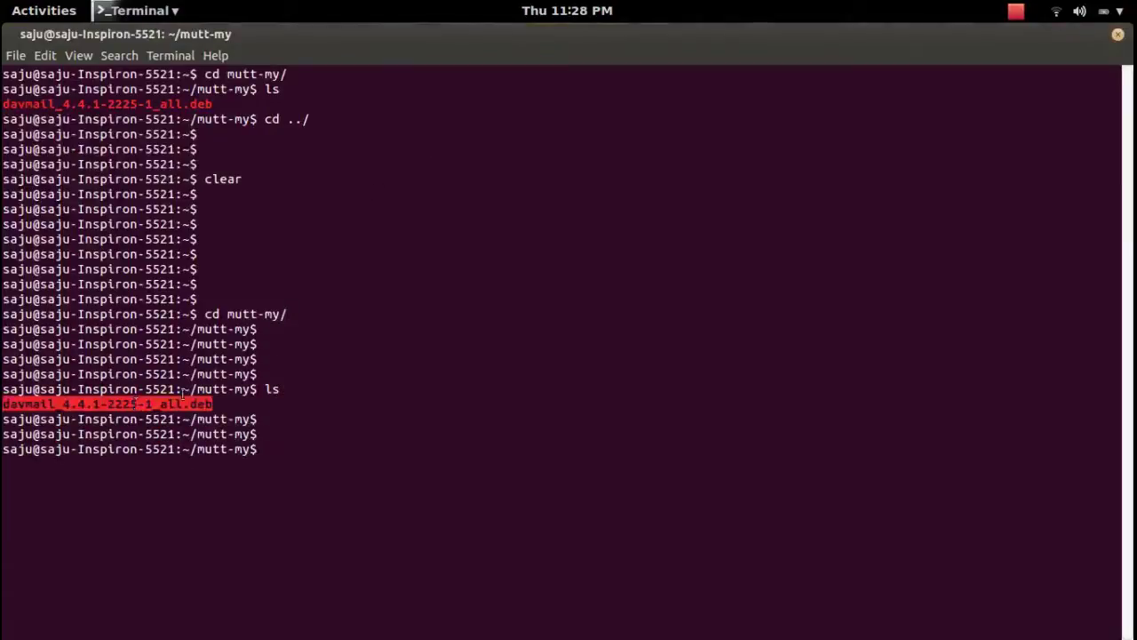
left_click(332, 389)
- Copy 'sudo apt-get install libswt-gtk-3-java' from the guide and paste it at the terminal prompt
key("super")
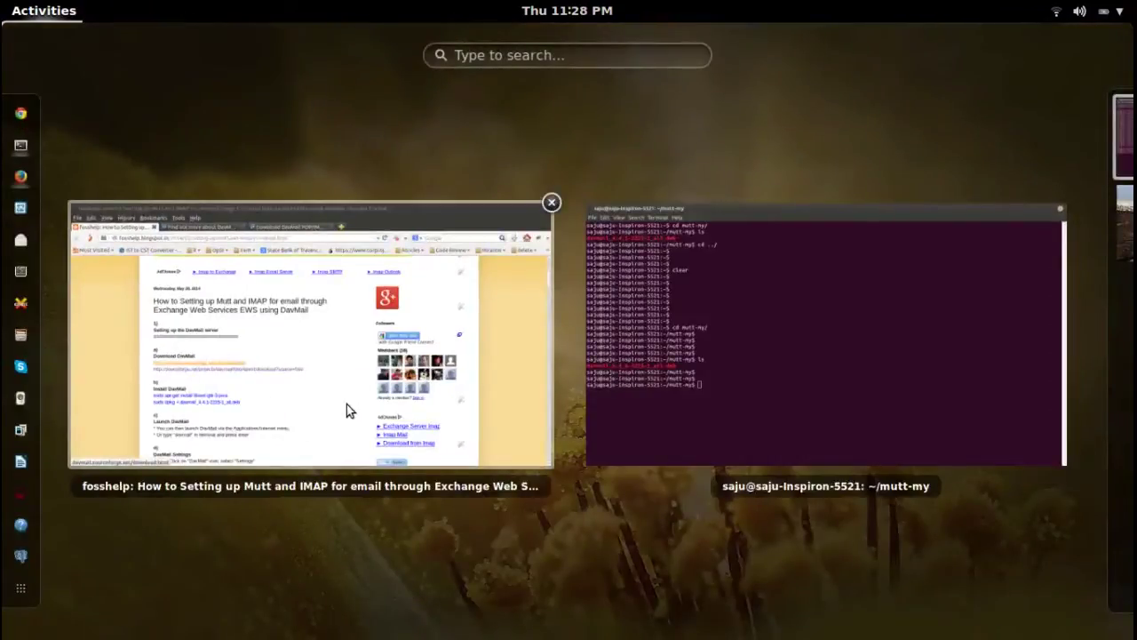
left_click(346, 405)
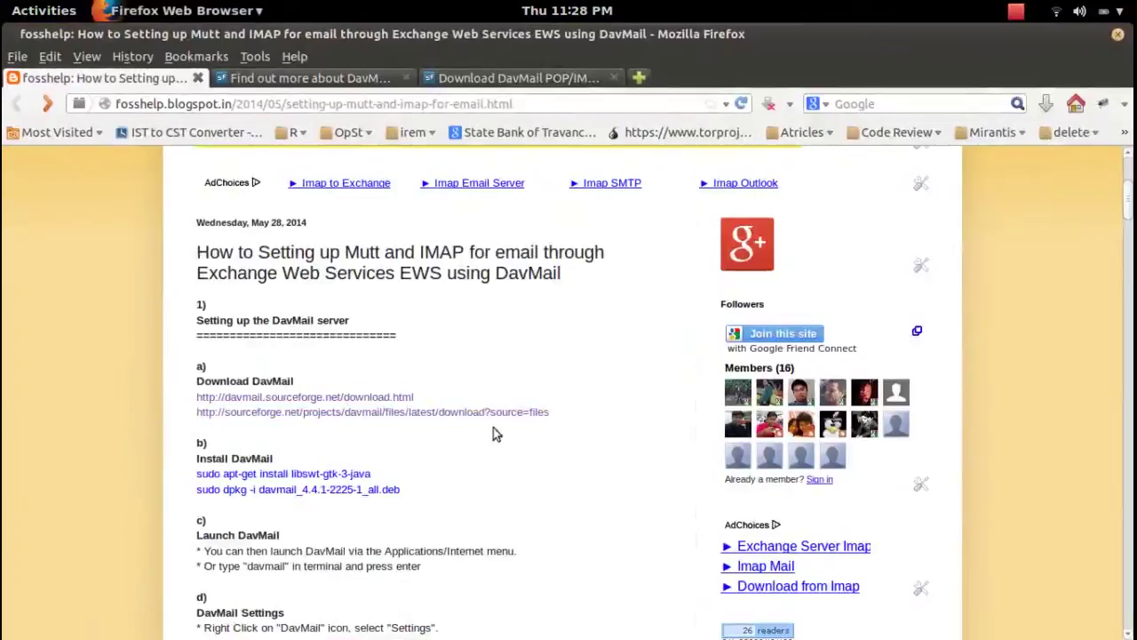
key("super")
left_click(693, 373)
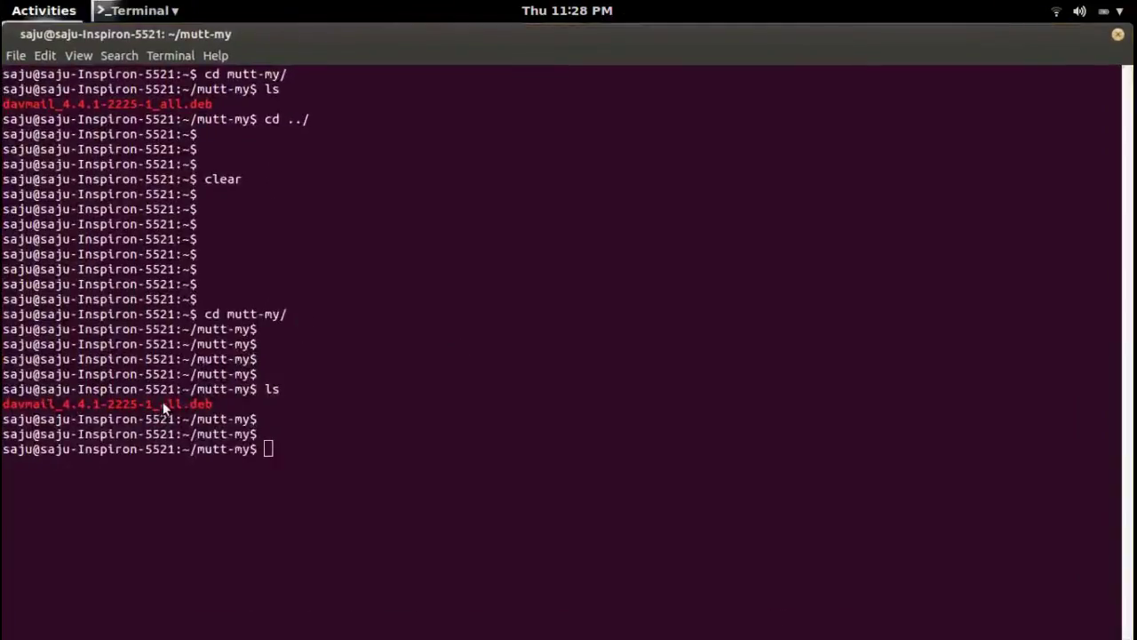
key("super")
left_click(279, 397)
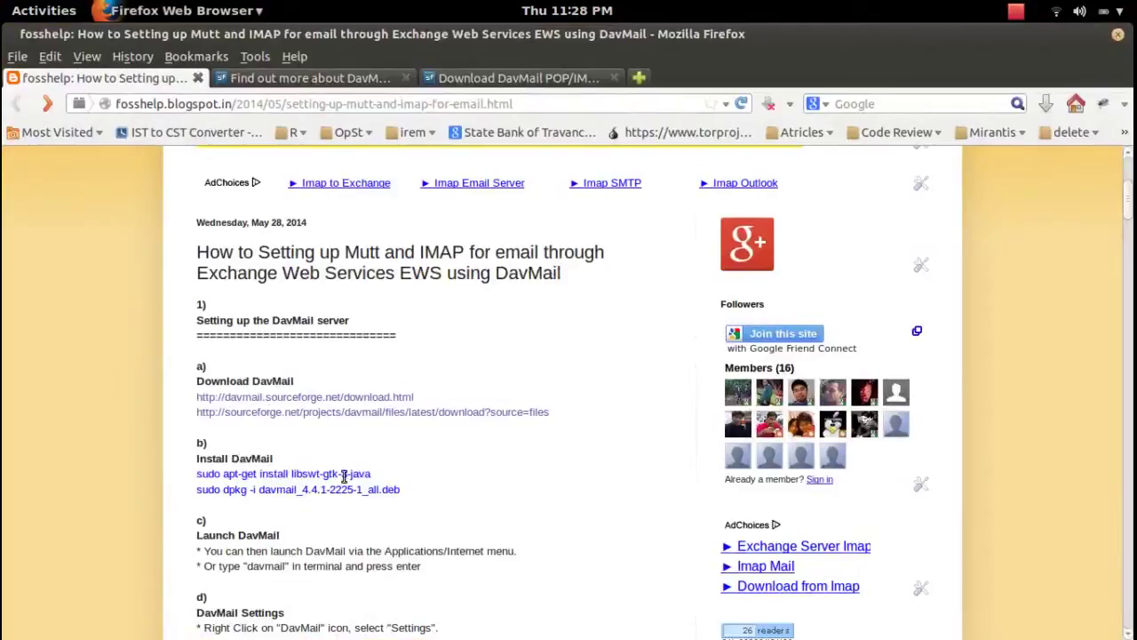
left_click_drag(377, 477, 194, 477)
right_click(225, 475)
left_click(263, 483)
key("super")
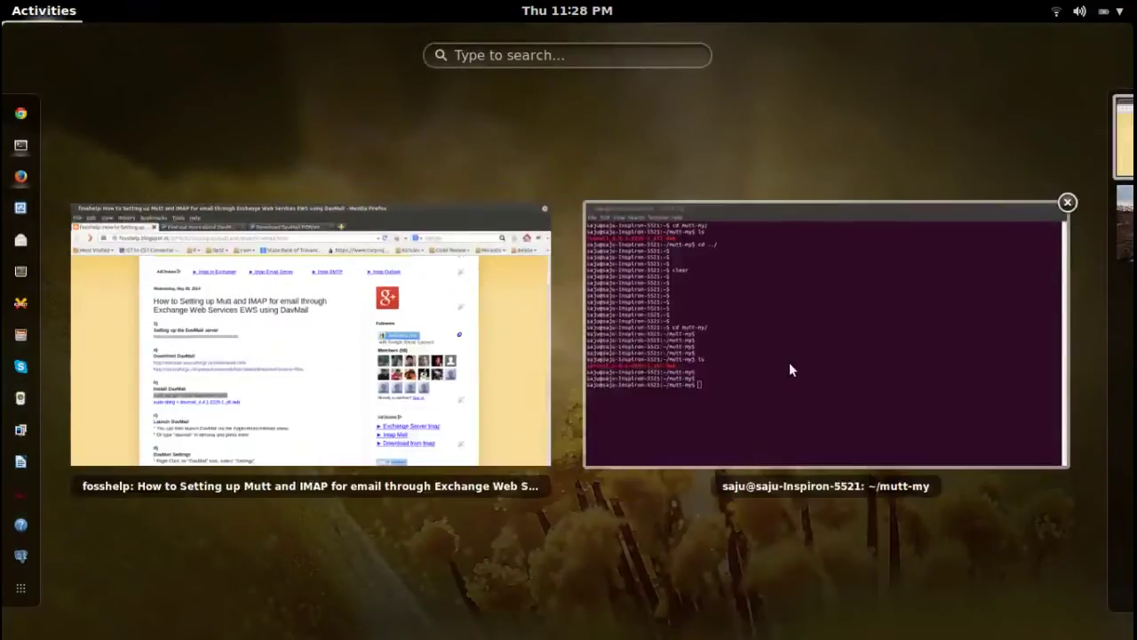
left_click(789, 363)
key("ctrl+shift+v")
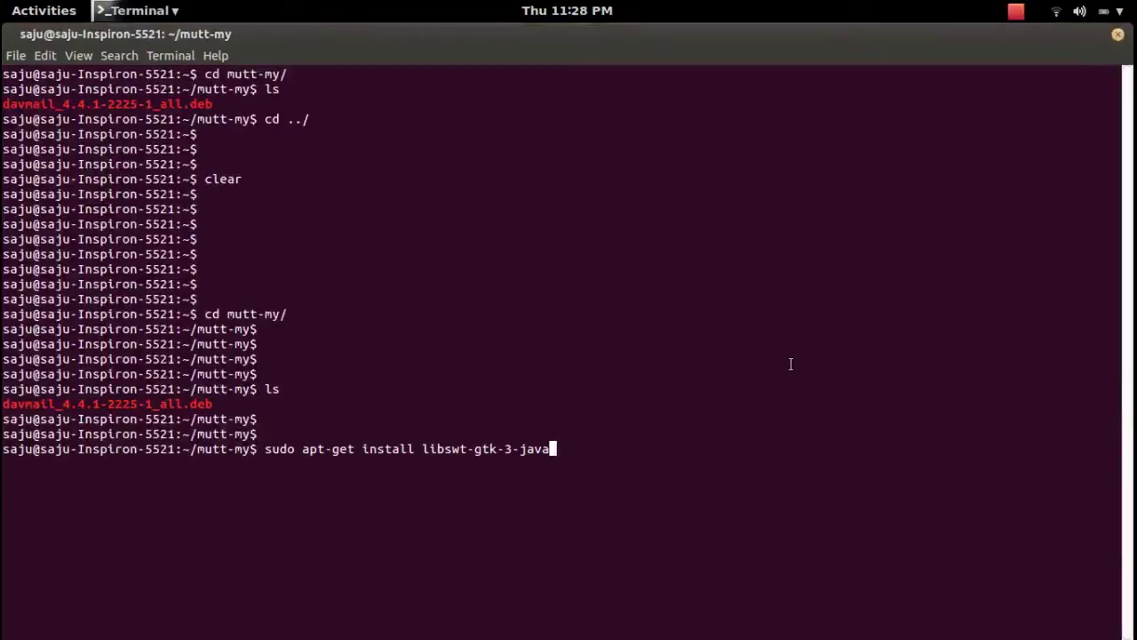
- Run the libswt-gtk-3-java install, which reports it is already the newest version
key("Return")
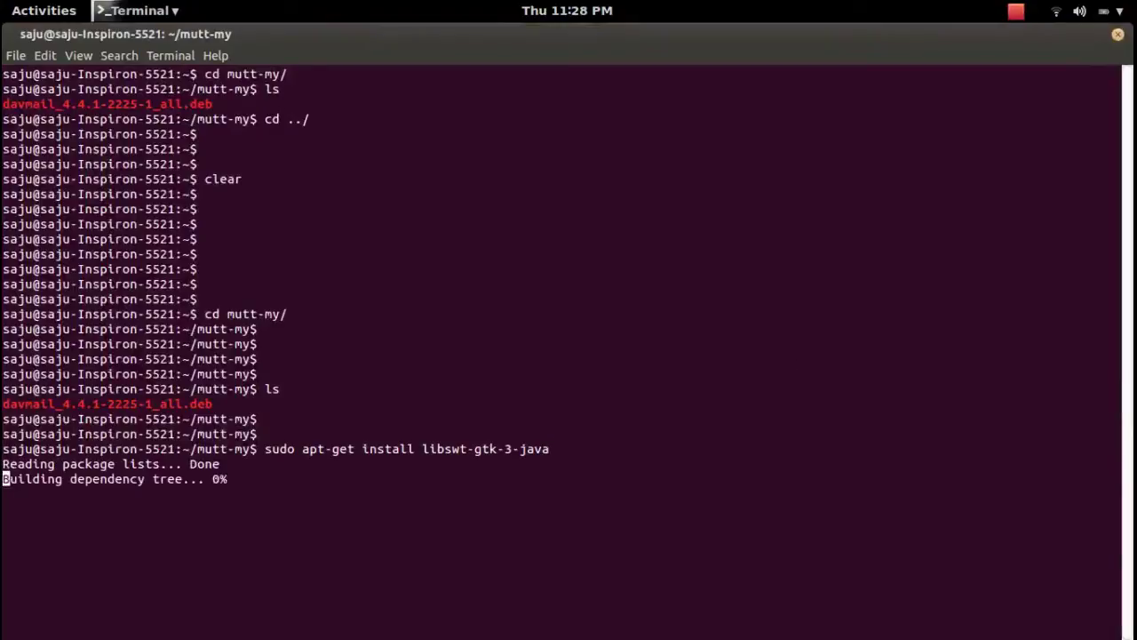
key("Return")
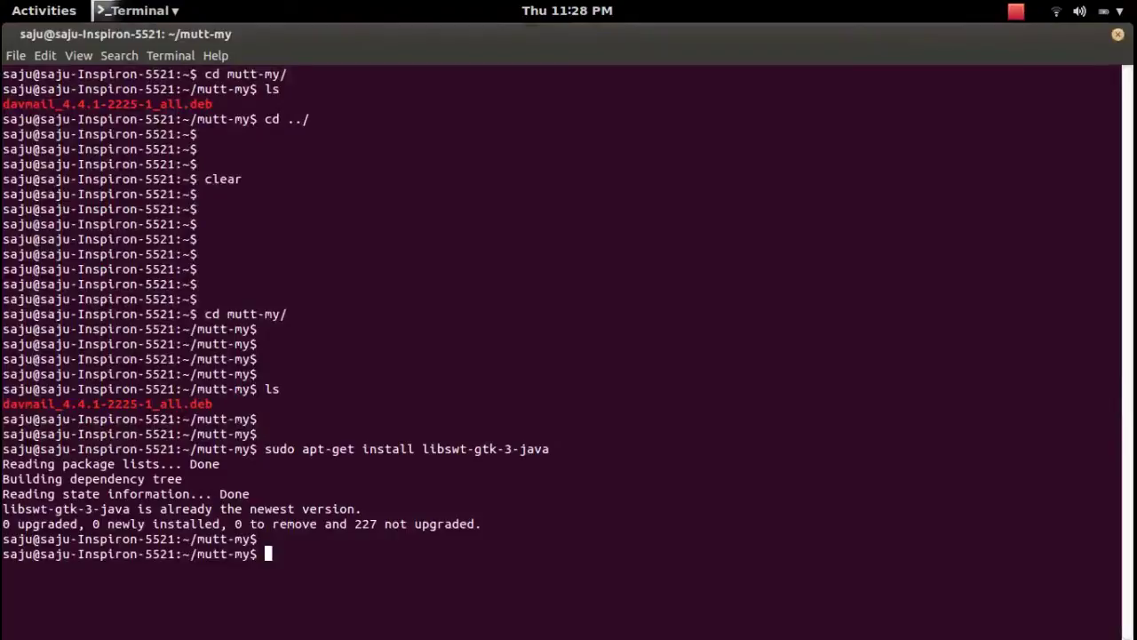
key("Return")
key("Return")
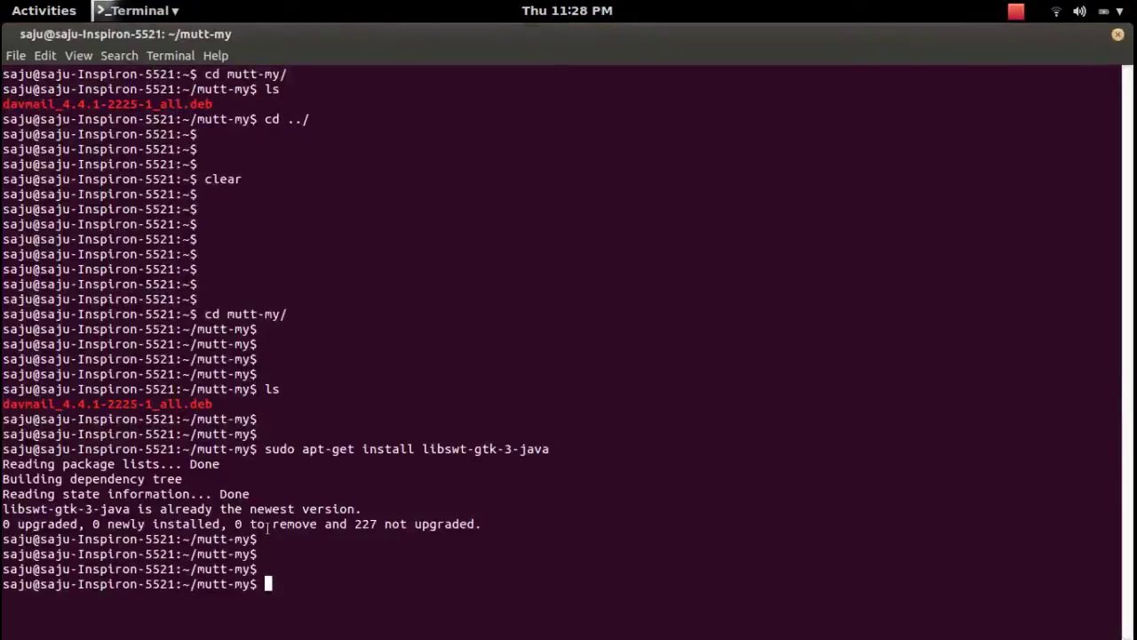
- Copy the 'sudo dpkg -i davmail_4.4.1-2225-1_all.deb' line from the guide
key("super")
key("super")
key("super")
left_click(306, 411)
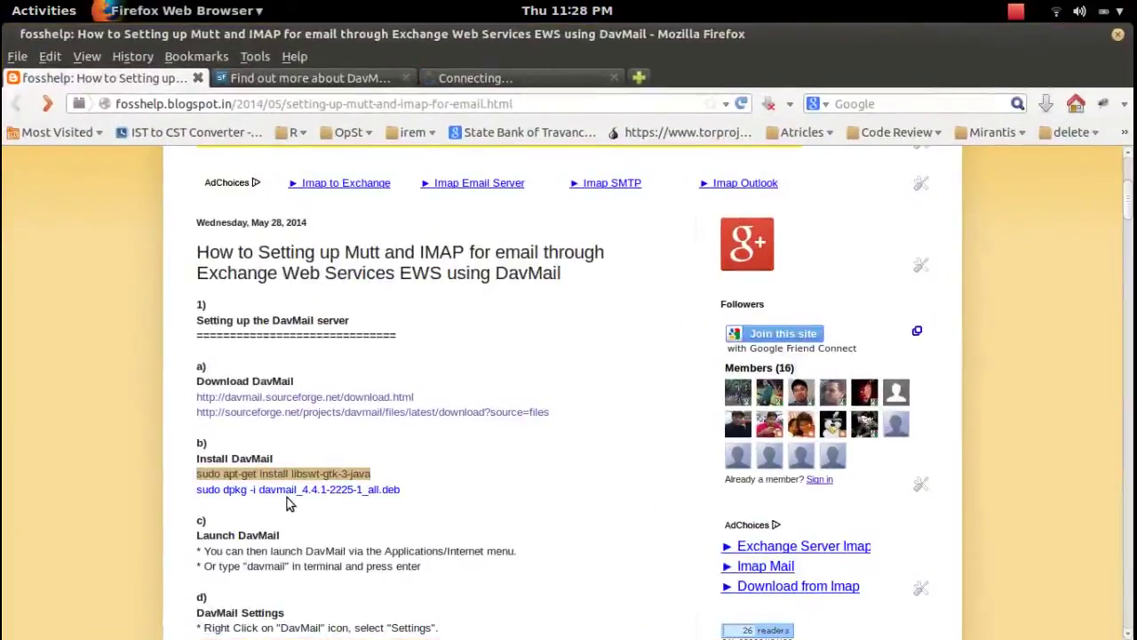
double_click(400, 490)
triple_click(401, 490)
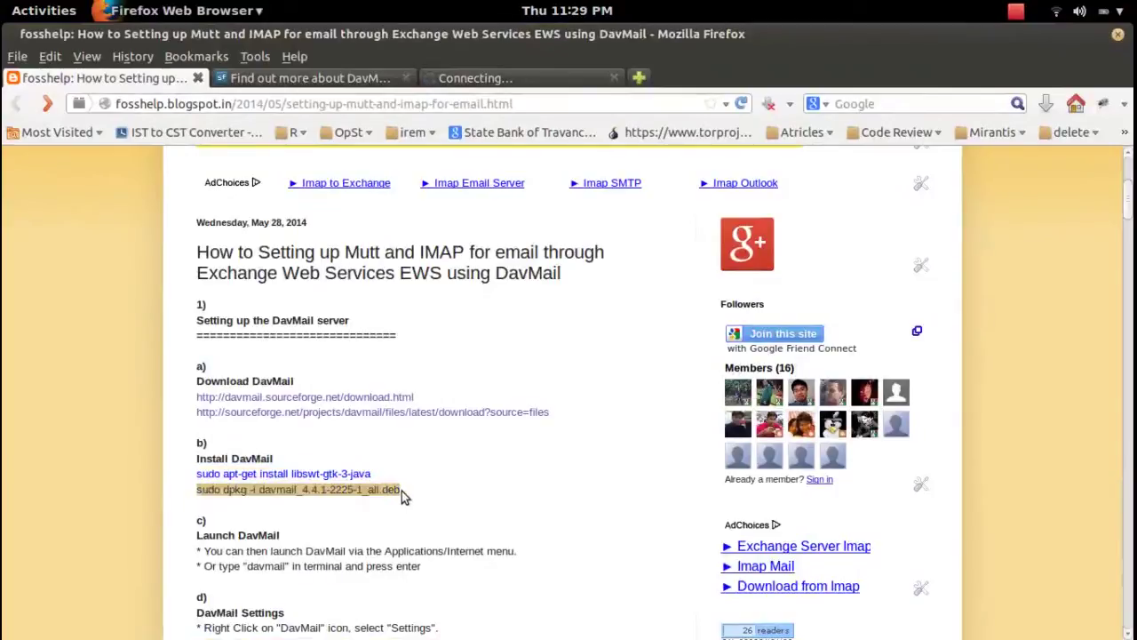
left_click(402, 490)
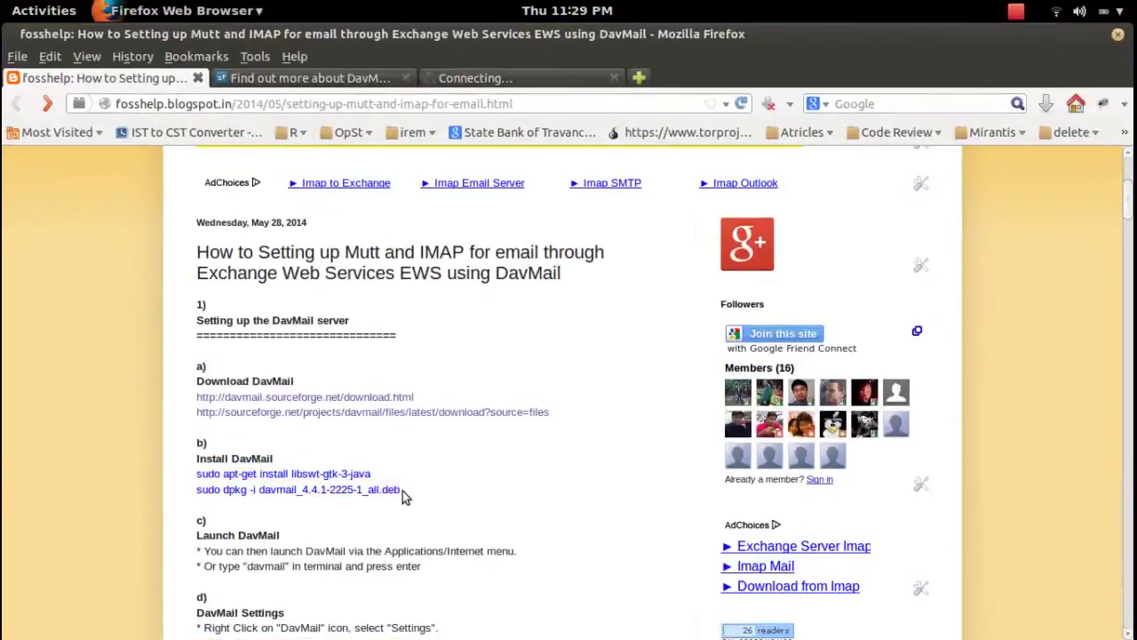
triple_click(236, 492)
right_click(219, 498)
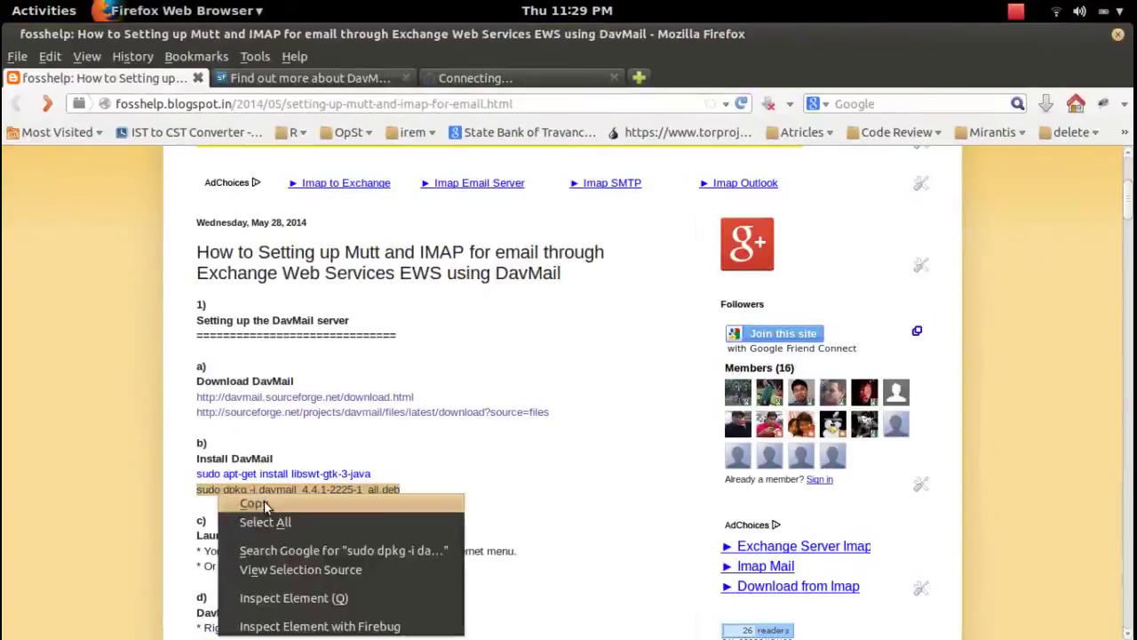
left_click(265, 500)
- Paste and run the dpkg command in the terminal, installing davmail 4.4.1-2225-1
key("super")
left_click(707, 378)
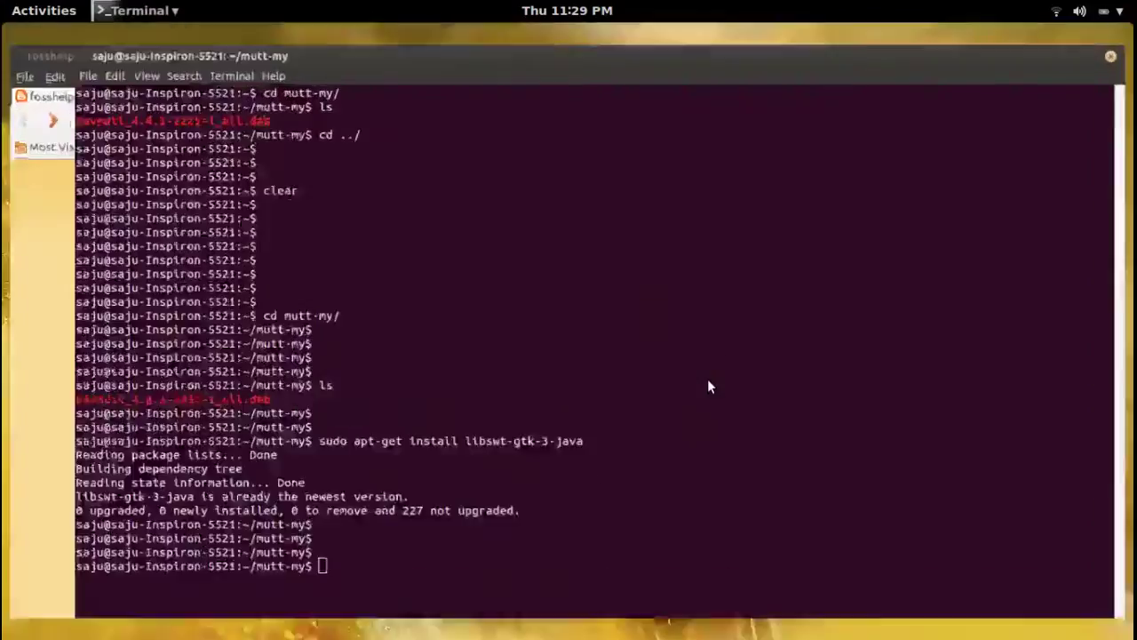
key("ctrl+shift+v")
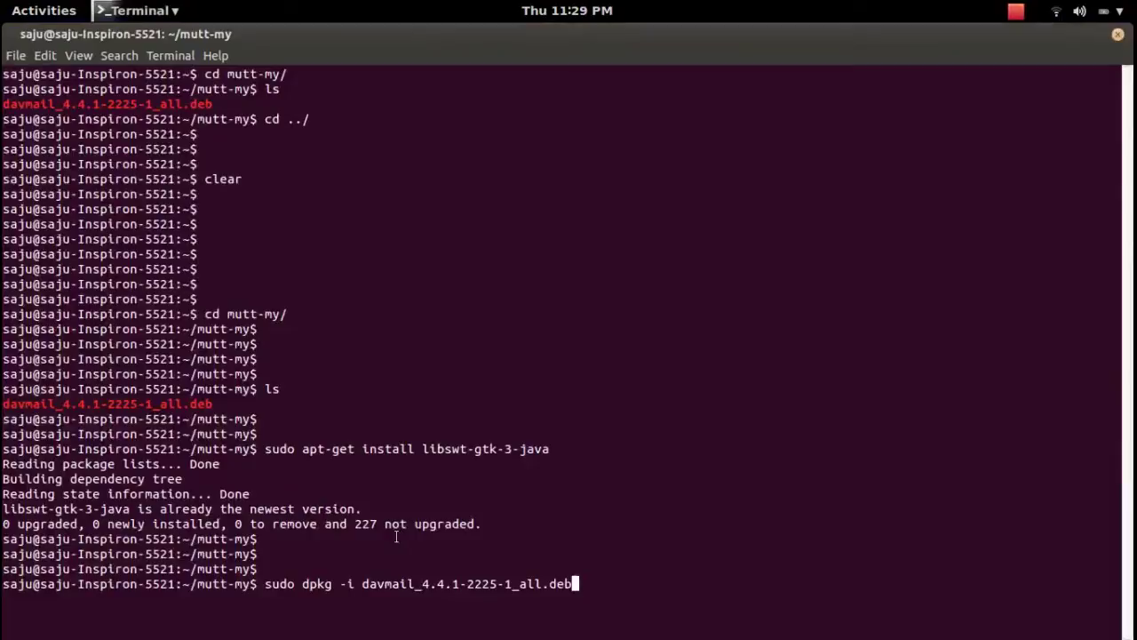
key("Return")
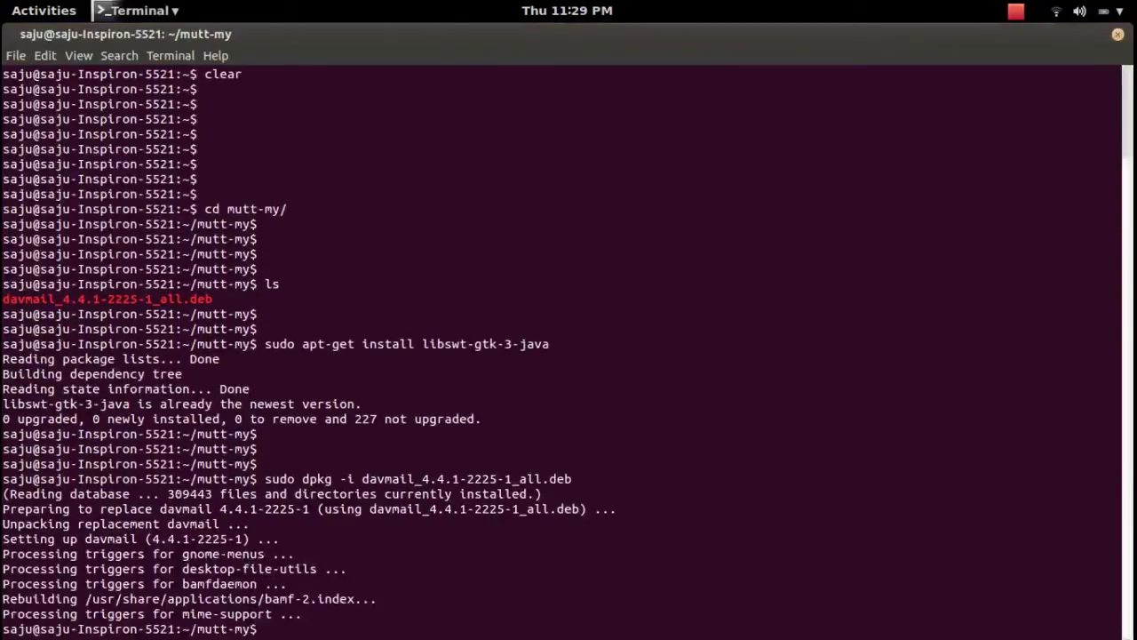
key("Return")
key("Return")
key("Return")
key("Return")
key("Return")
key("Return")
key("Return")
key("Return")
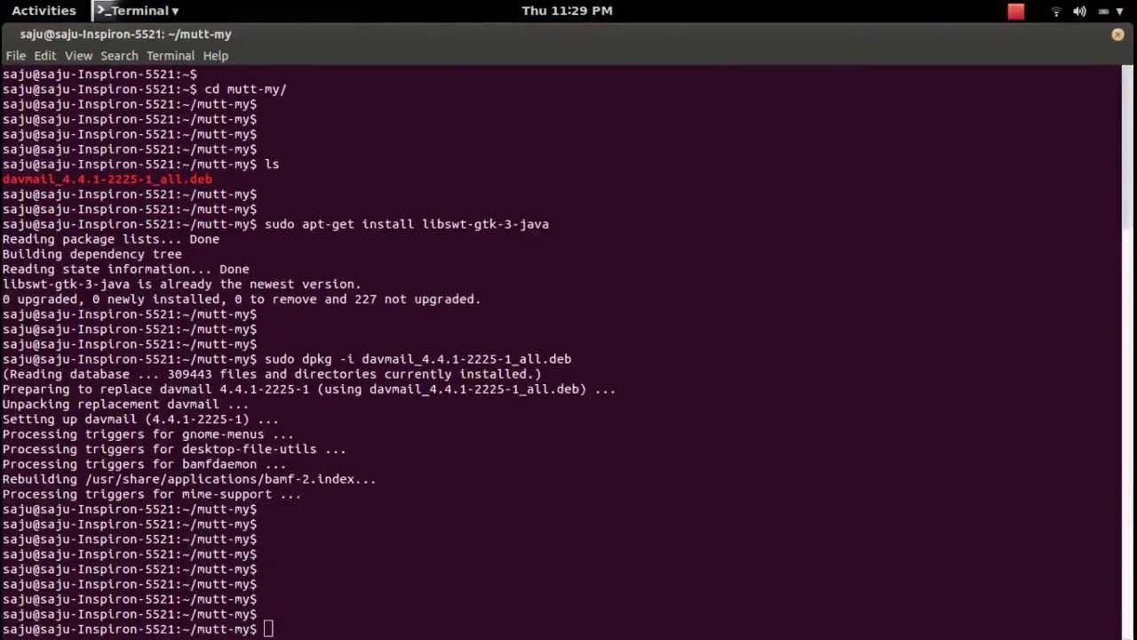
key("super")
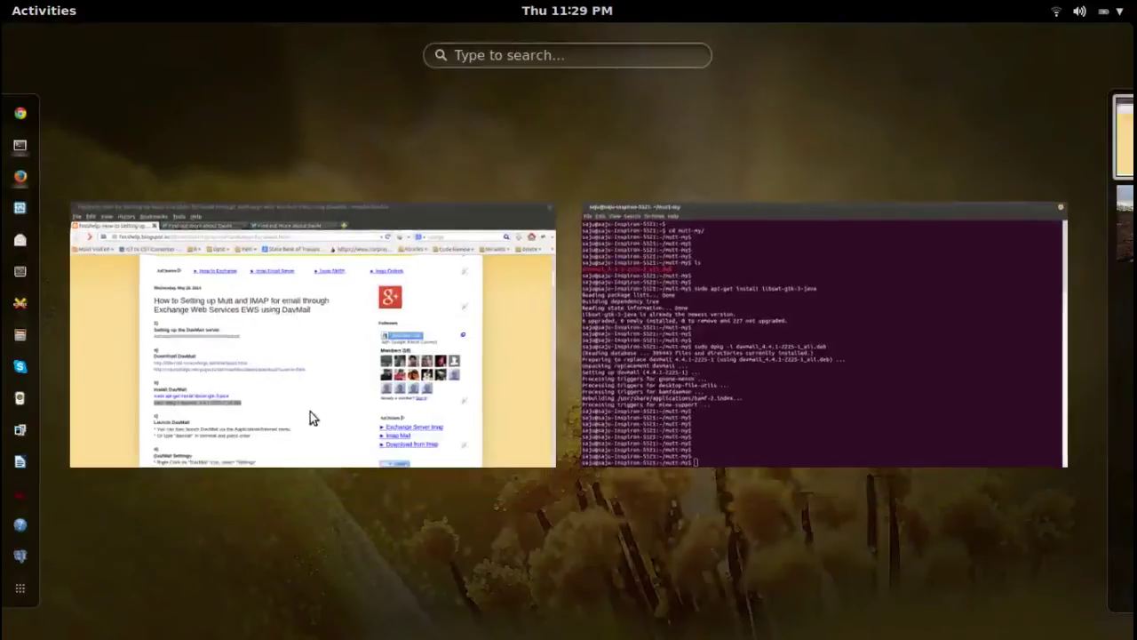
- Search the GNOME overview for 'dav', dismissing the keyring password prompt, until DavMail is listed
left_click(310, 411)
scroll(1128, 231, "down", 5)
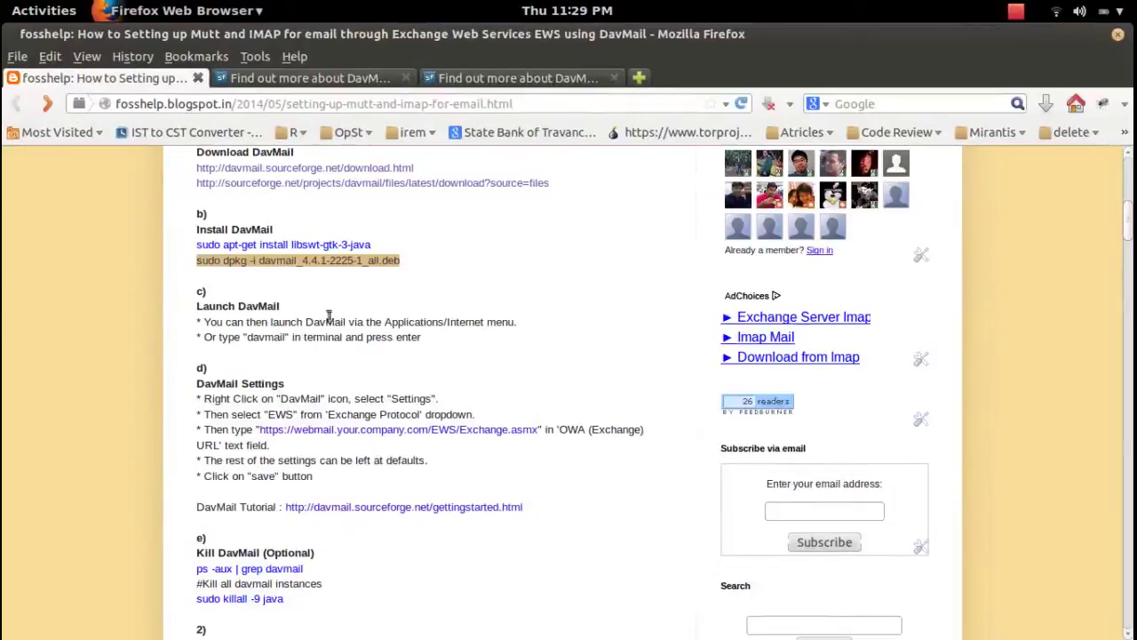
left_click(45, 10)
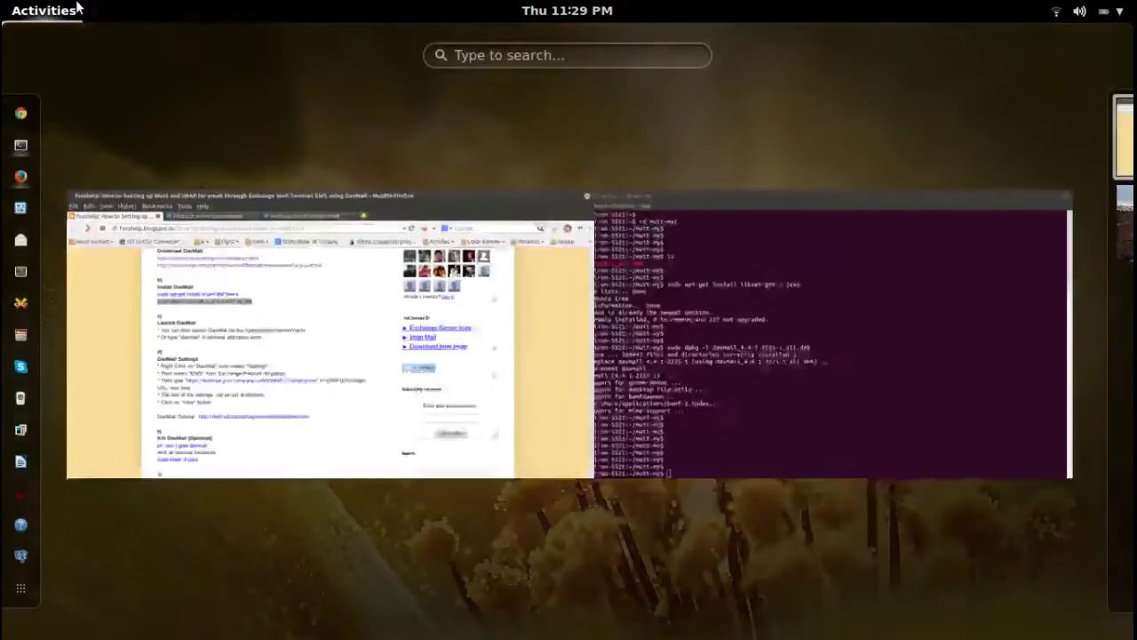
type("dav")
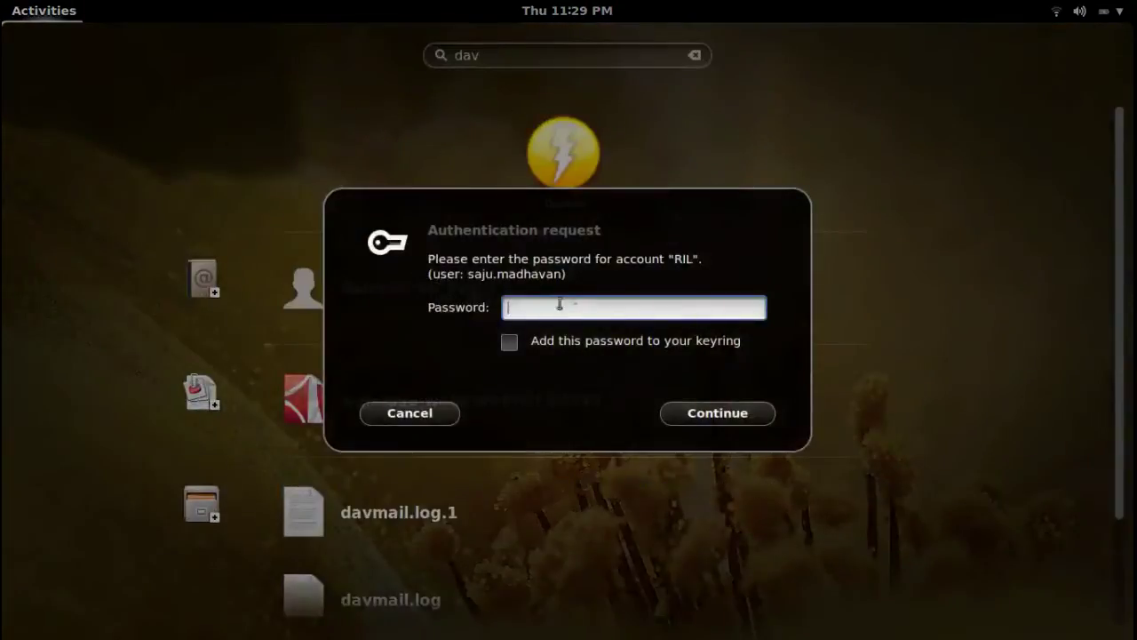
left_click(419, 413)
key("Escape")
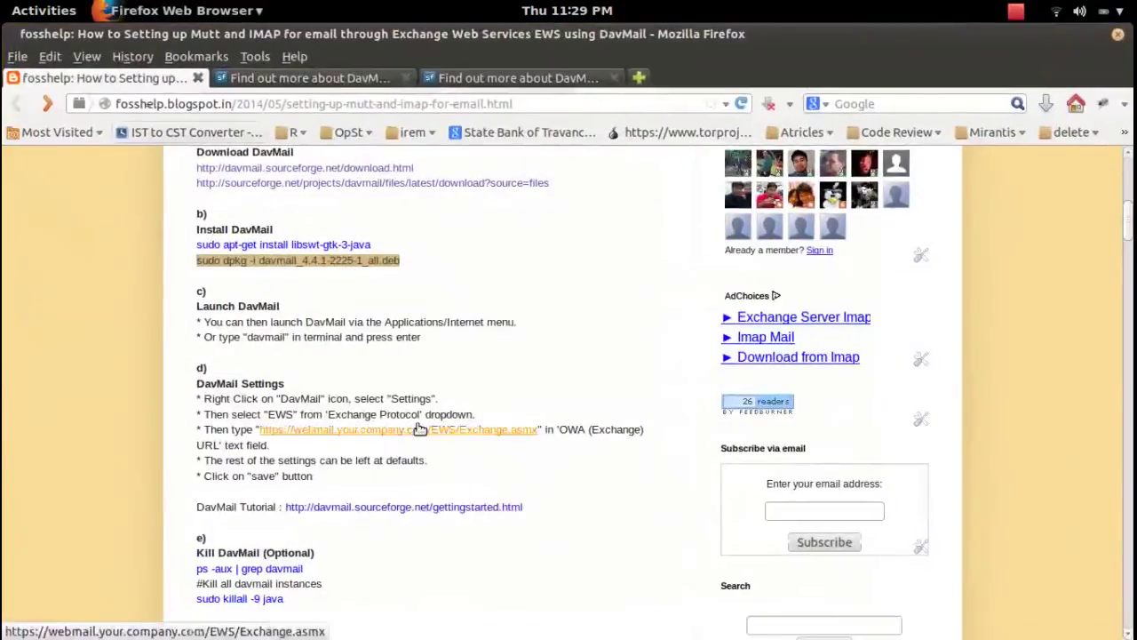
left_click(40, 11)
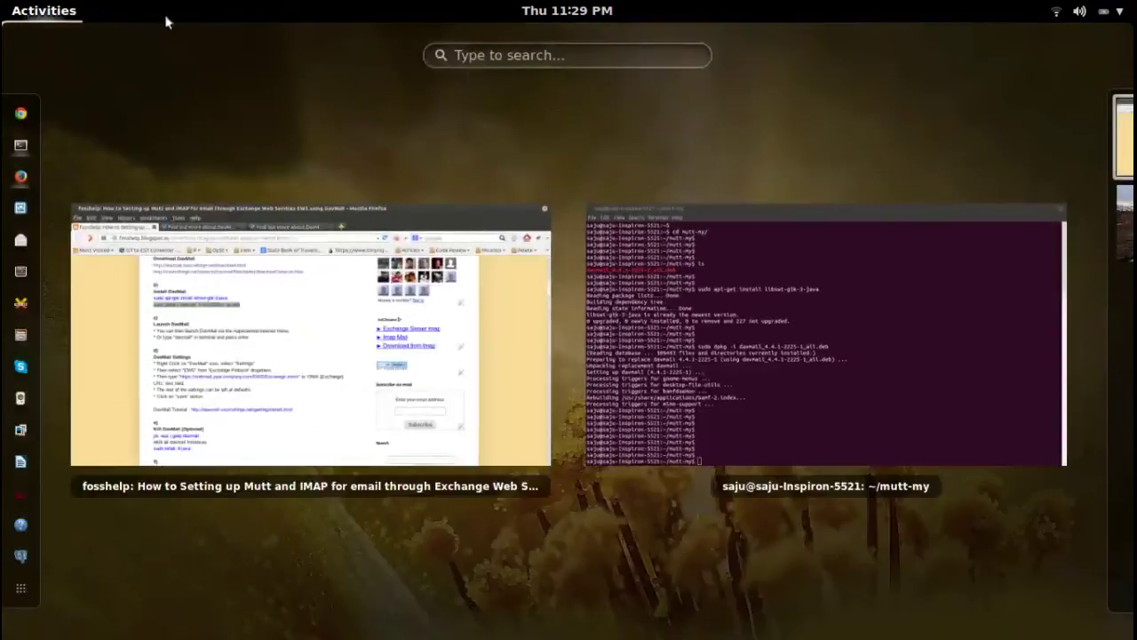
left_click(471, 54)
type("dav")
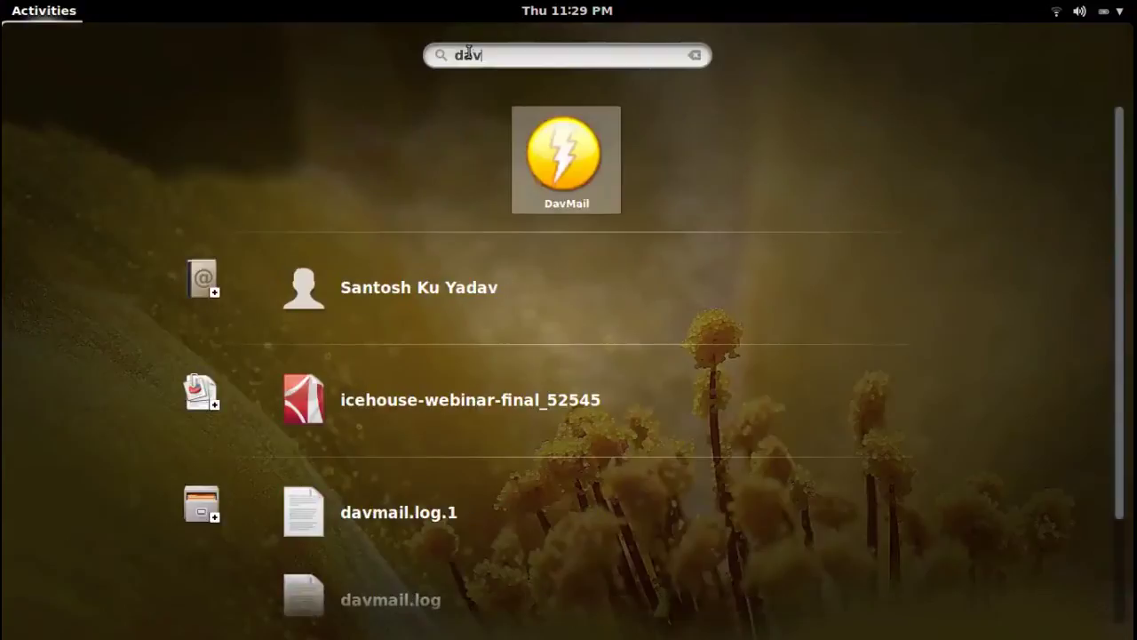
- Launch DavMail from the results, closing the stray document viewer and the ports notification, and open its tray menu
left_click(560, 158)
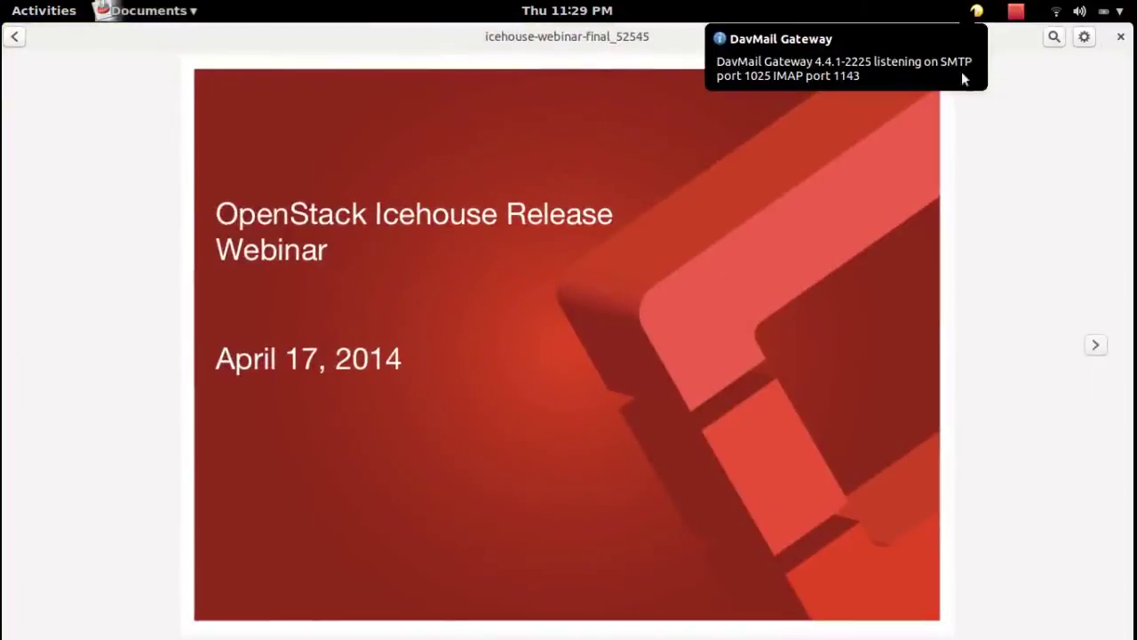
left_click(1120, 44)
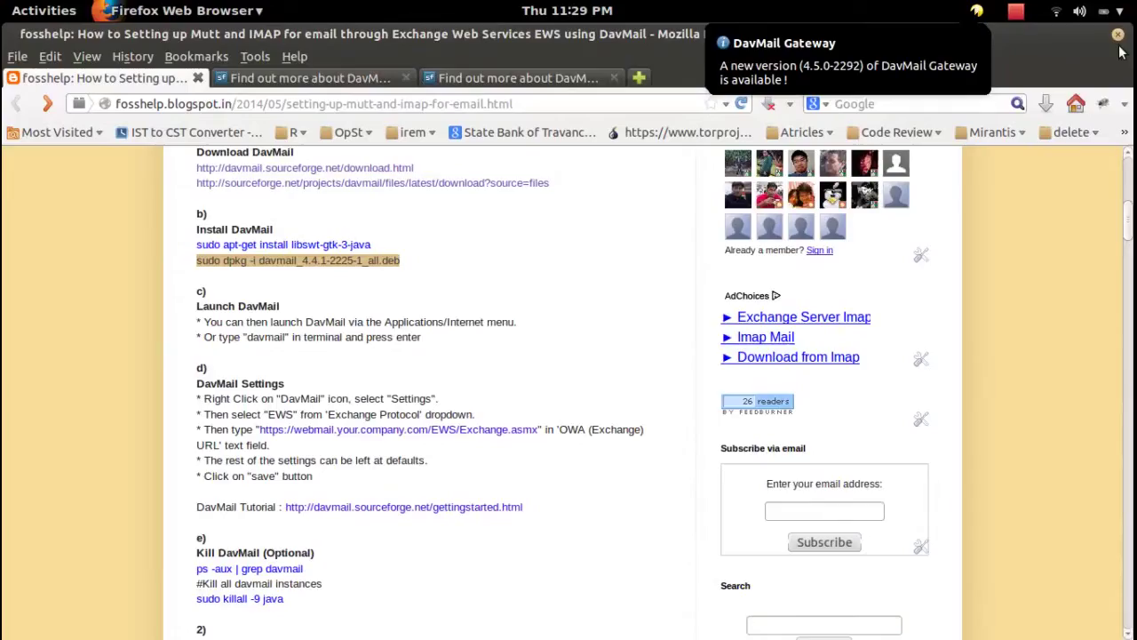
left_click(972, 60)
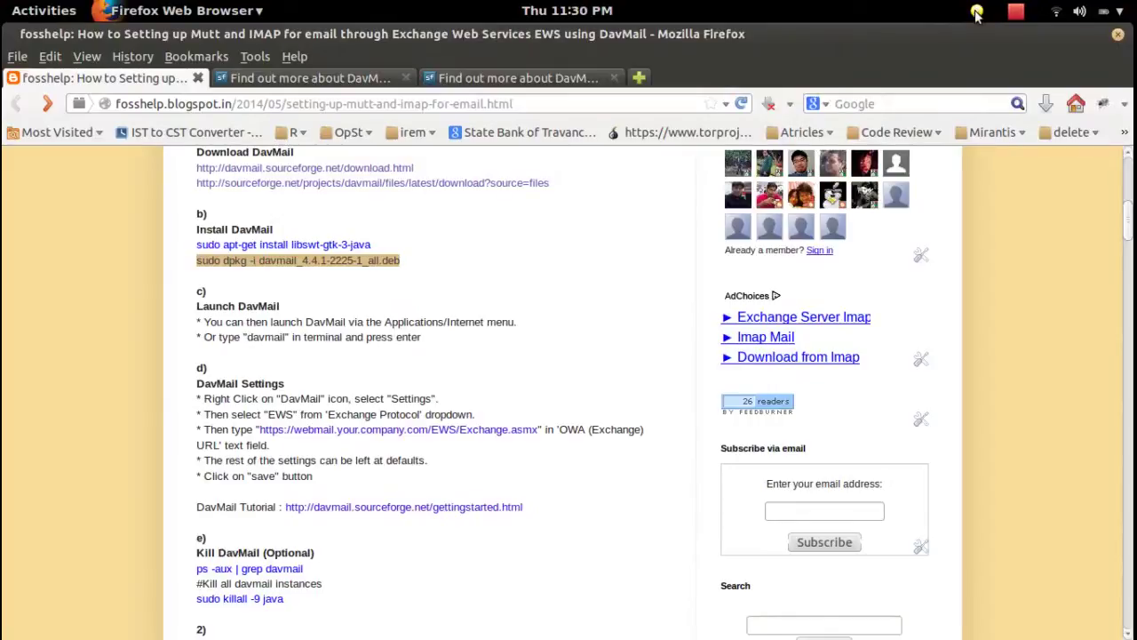
right_click(976, 12)
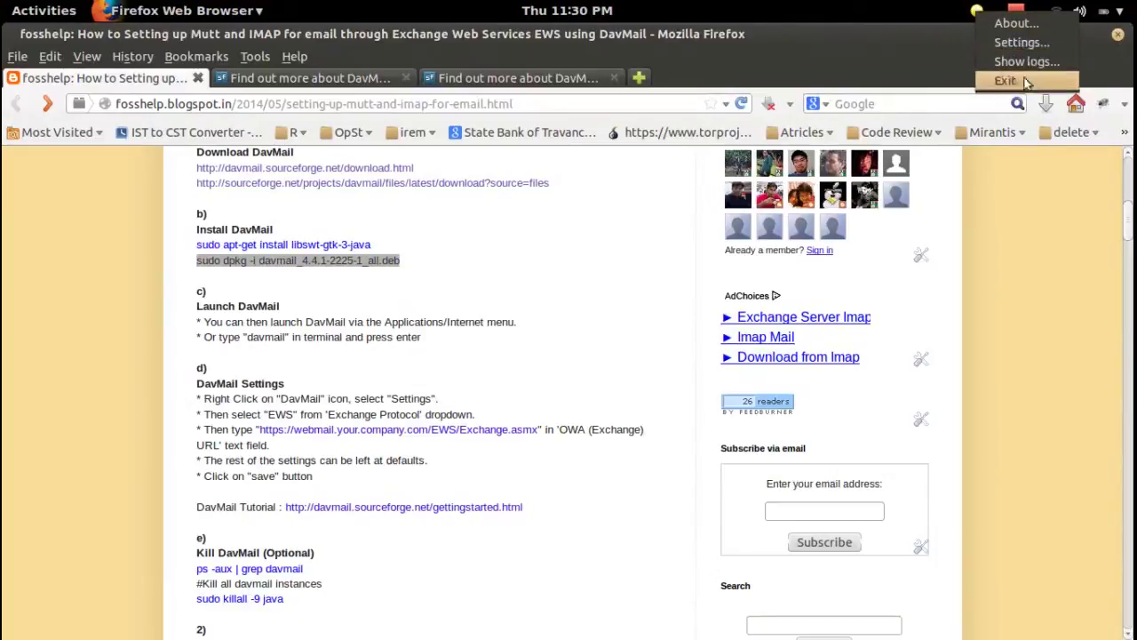
left_click(1035, 23)
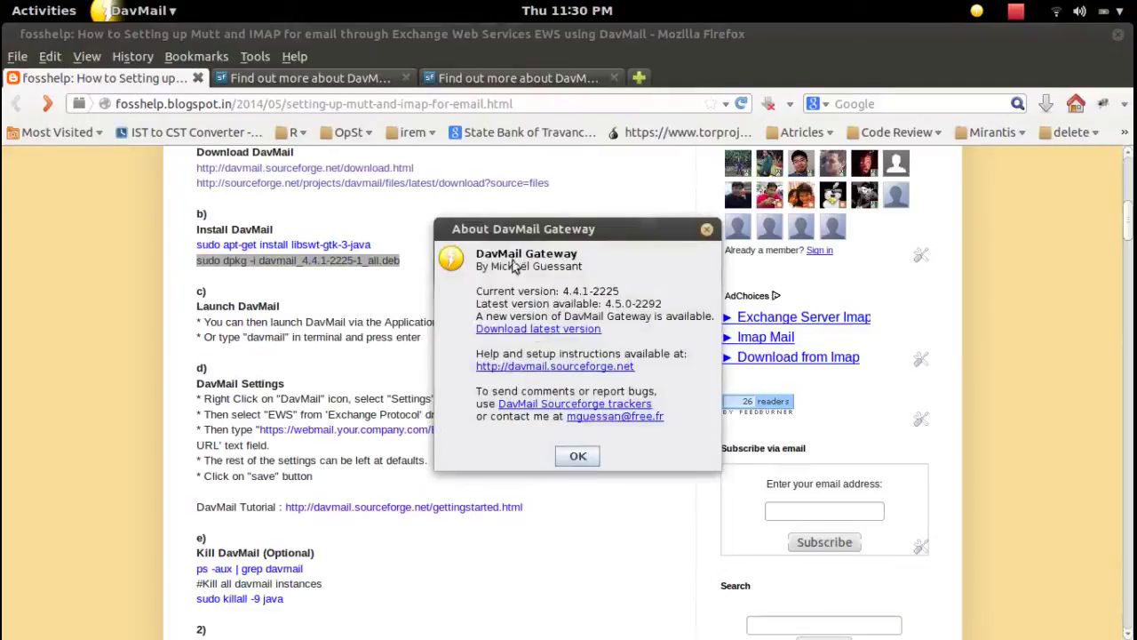
left_click(707, 231)
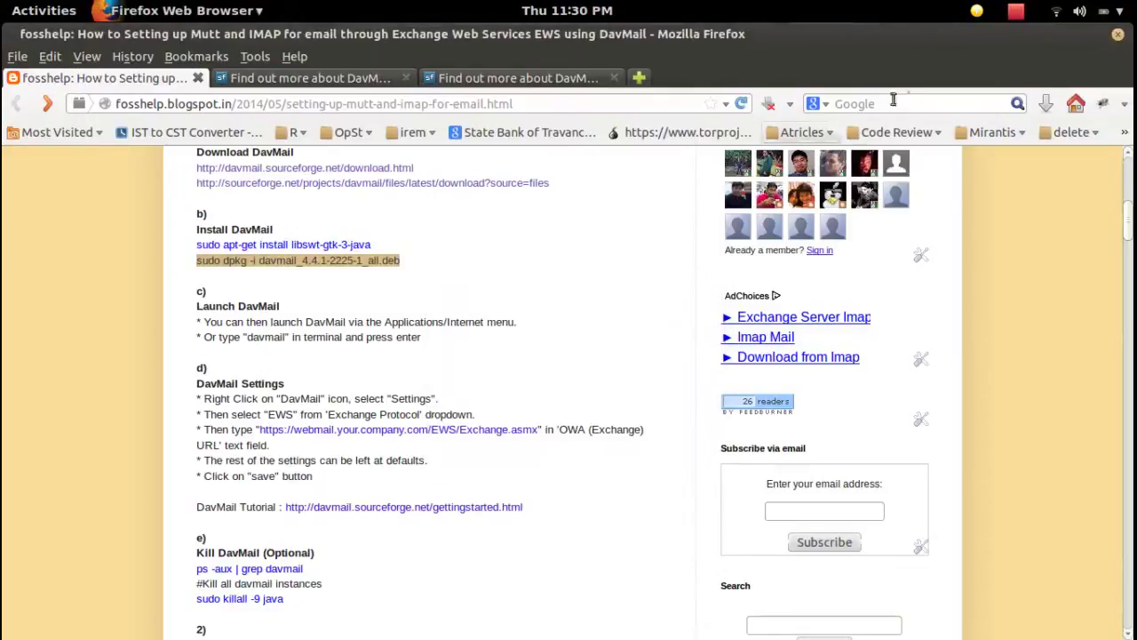
left_click(978, 11)
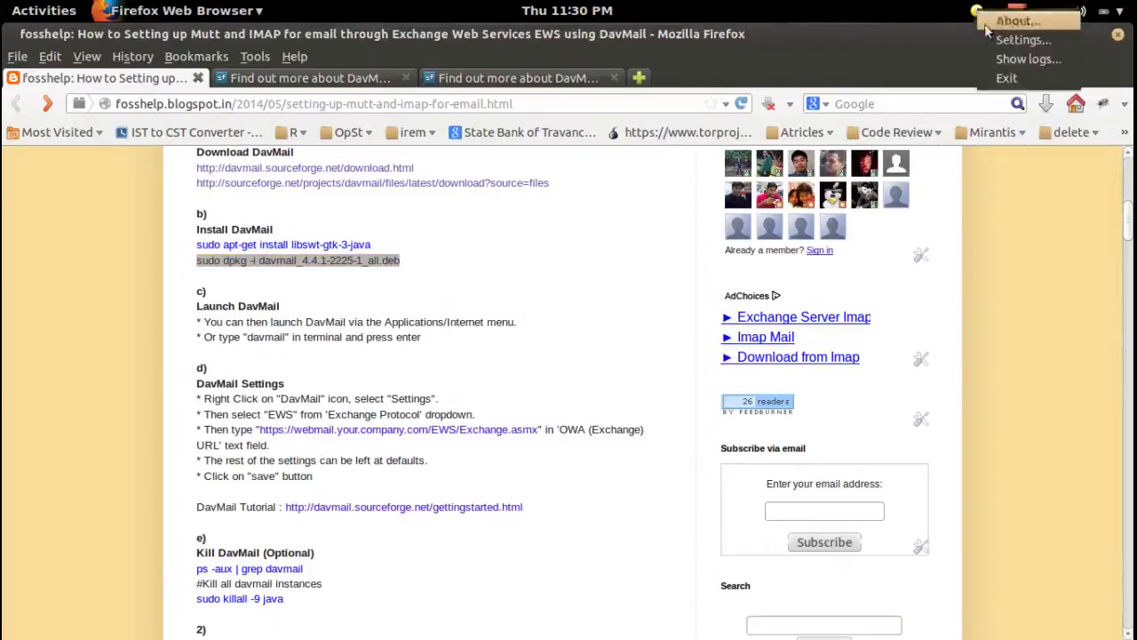
left_click(1005, 40)
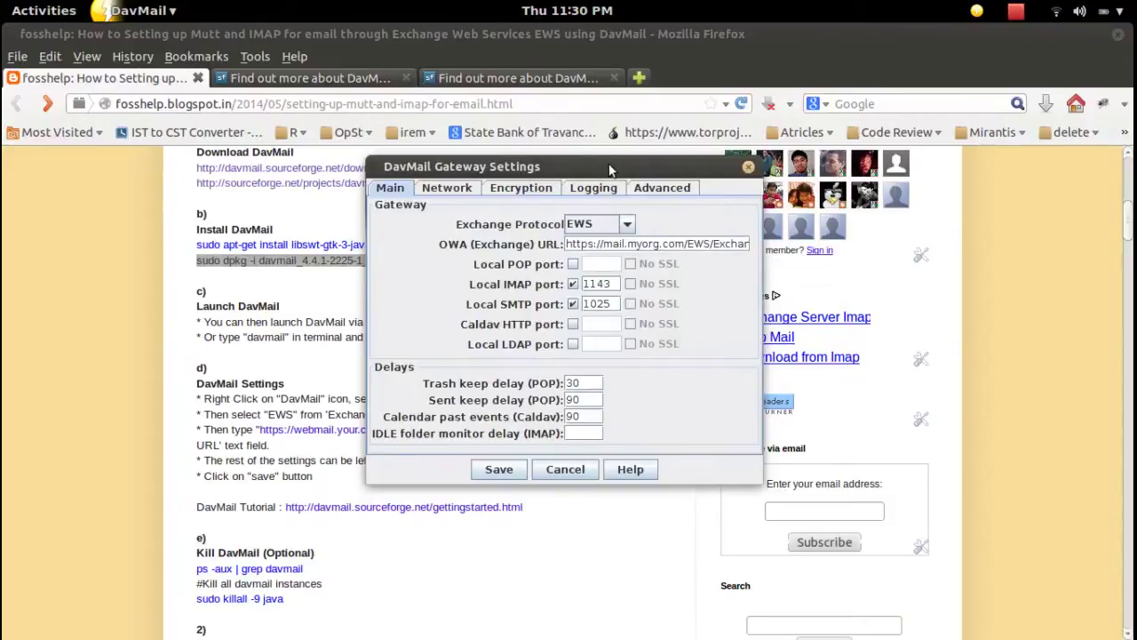
left_click_drag(609, 169, 727, 50)
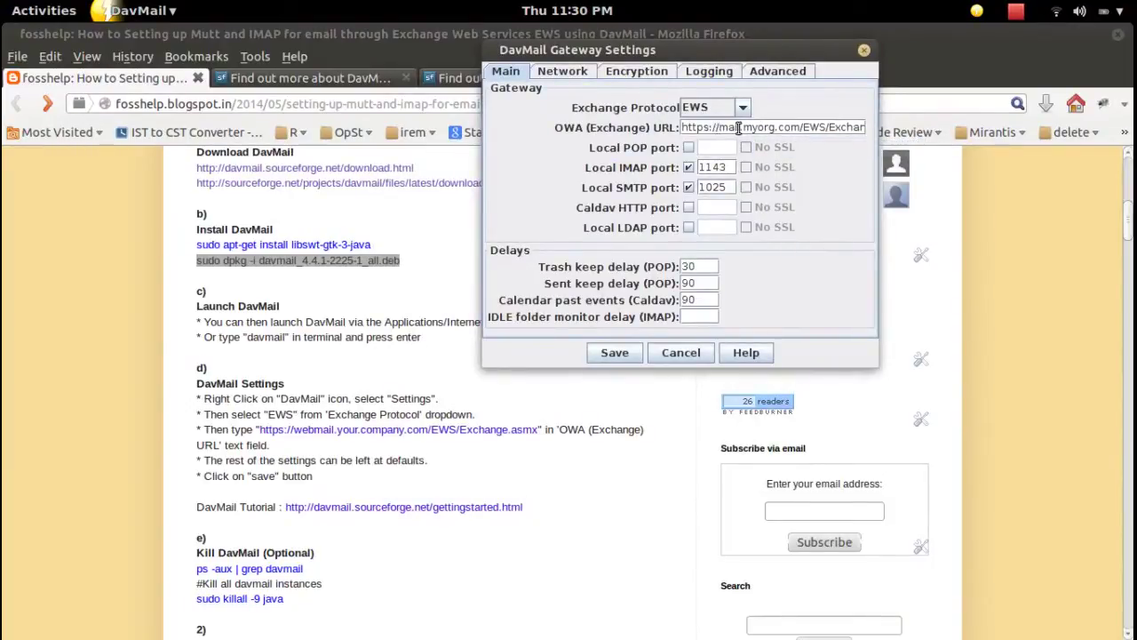
left_click_drag(719, 127, 875, 129)
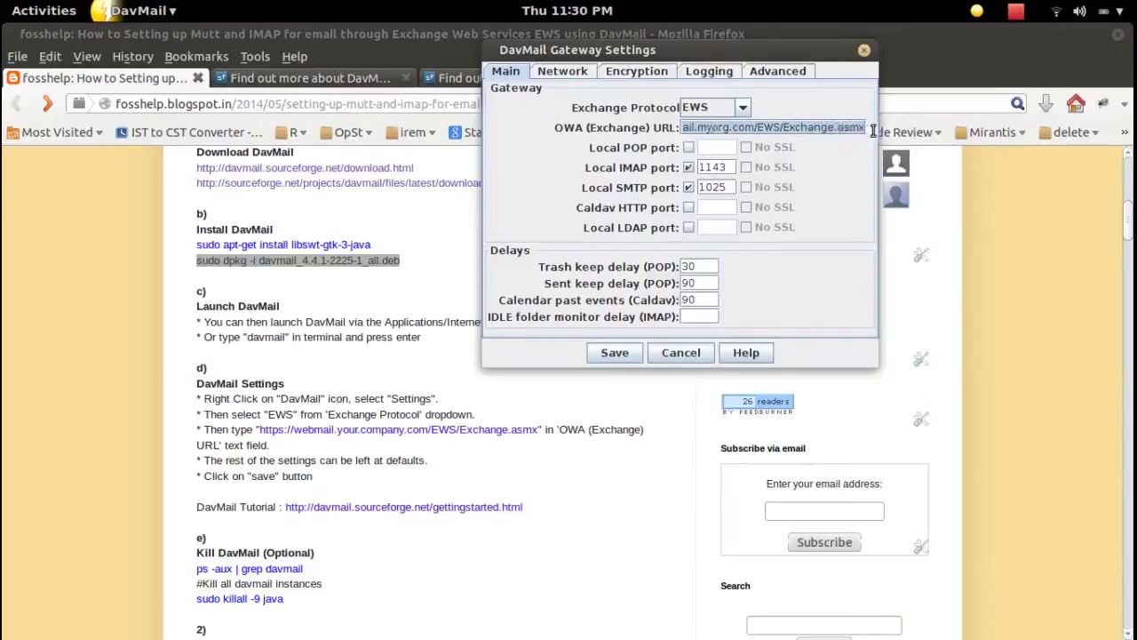
left_click(842, 127)
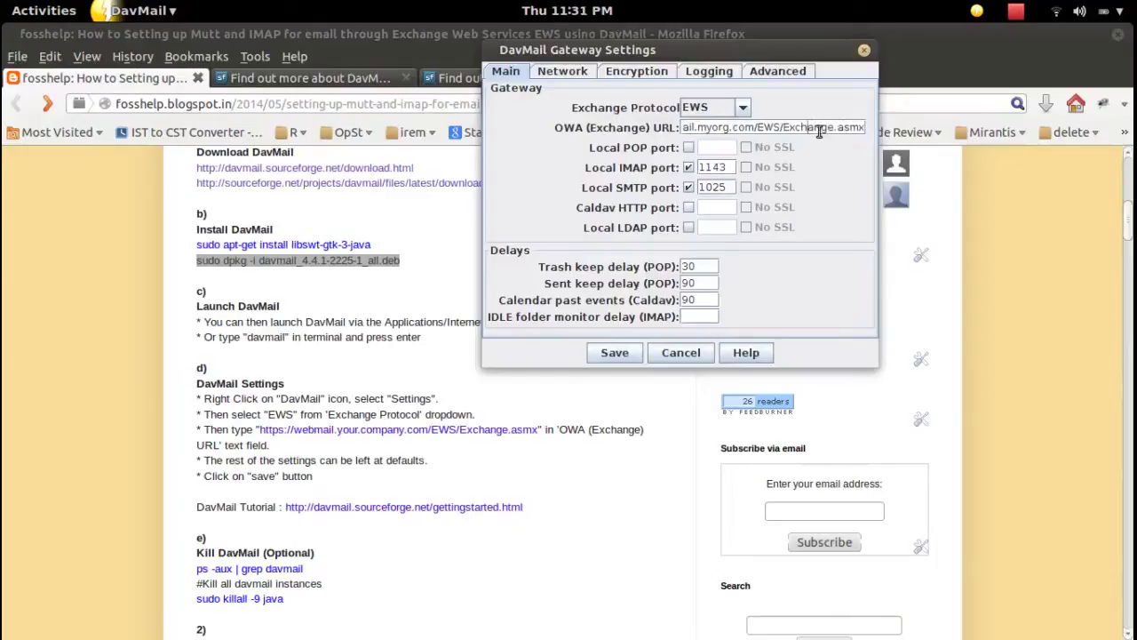
key("Left")
key("Left")
key("Left")
key("Left")
key("Left")
key("Left")
key("Left")
key("Left")
key("Left")
key("Left")
key("Left")
key("Left")
key("Left")
key("Left")
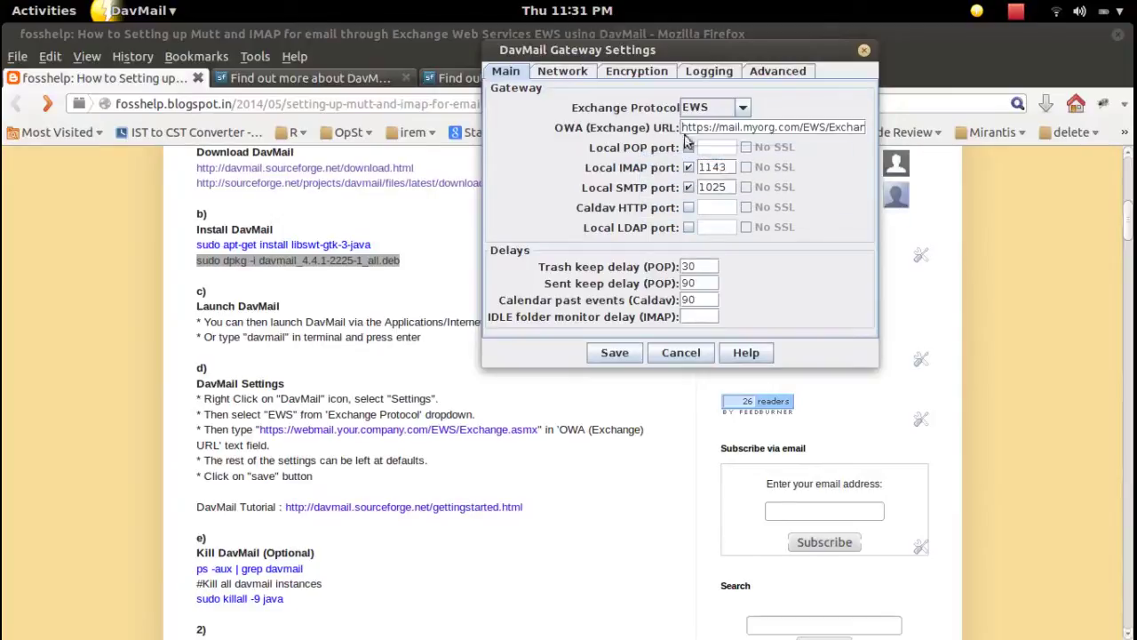
left_click(615, 353)
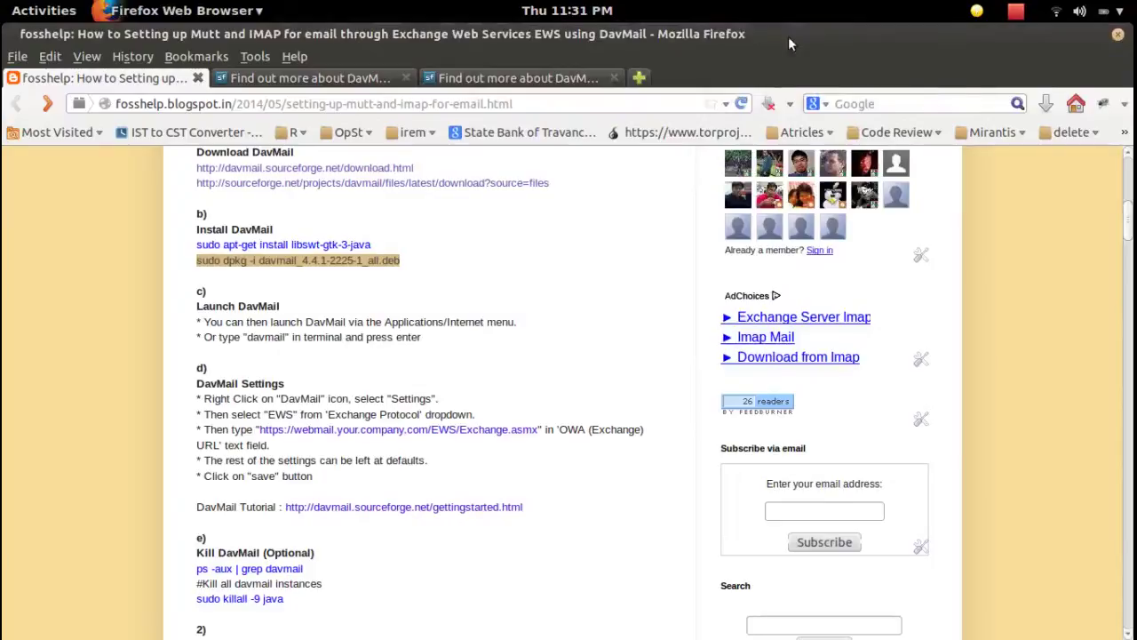
- Scroll the fosshelp guide down to the 'Setting up msmtp SMTP client' section
left_click(456, 474)
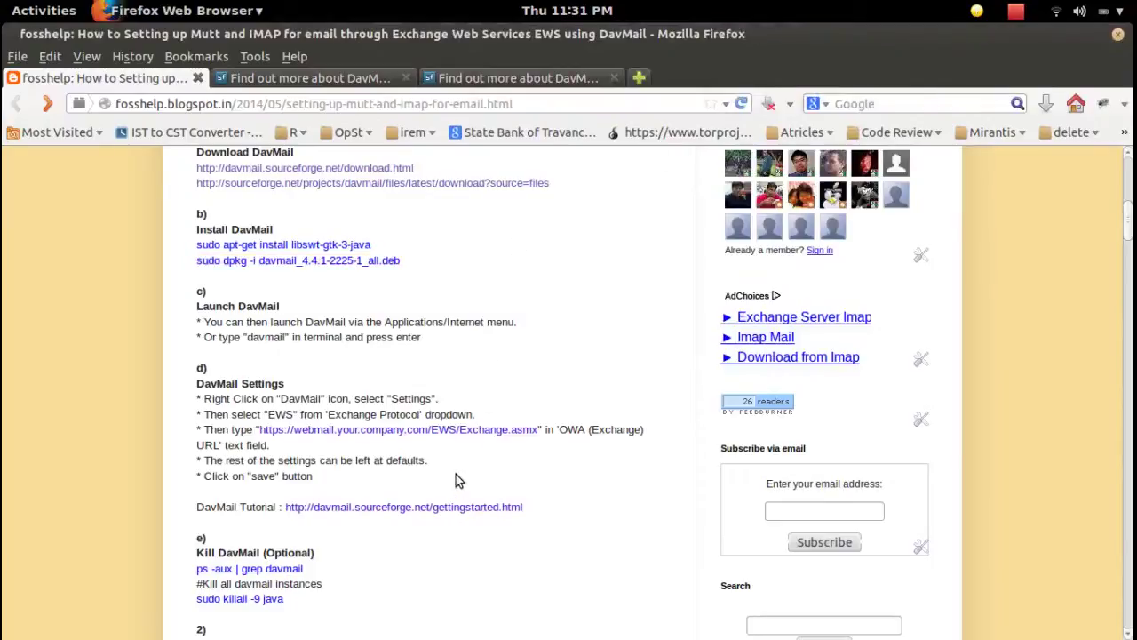
scroll(456, 480, "down", 3)
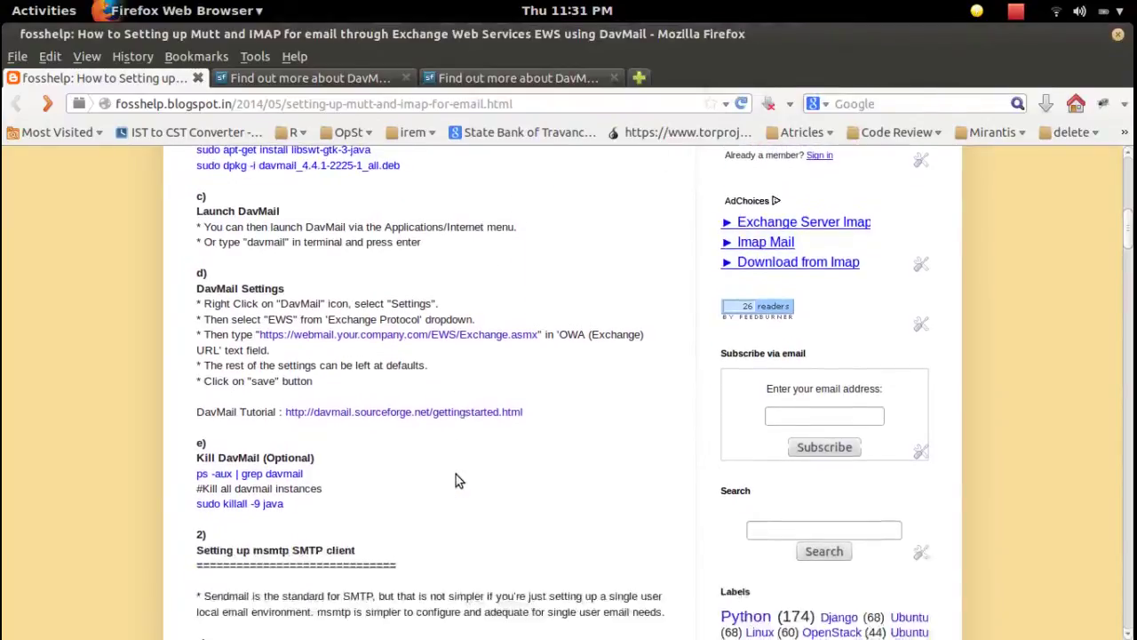
scroll(456, 479, "down", 1)
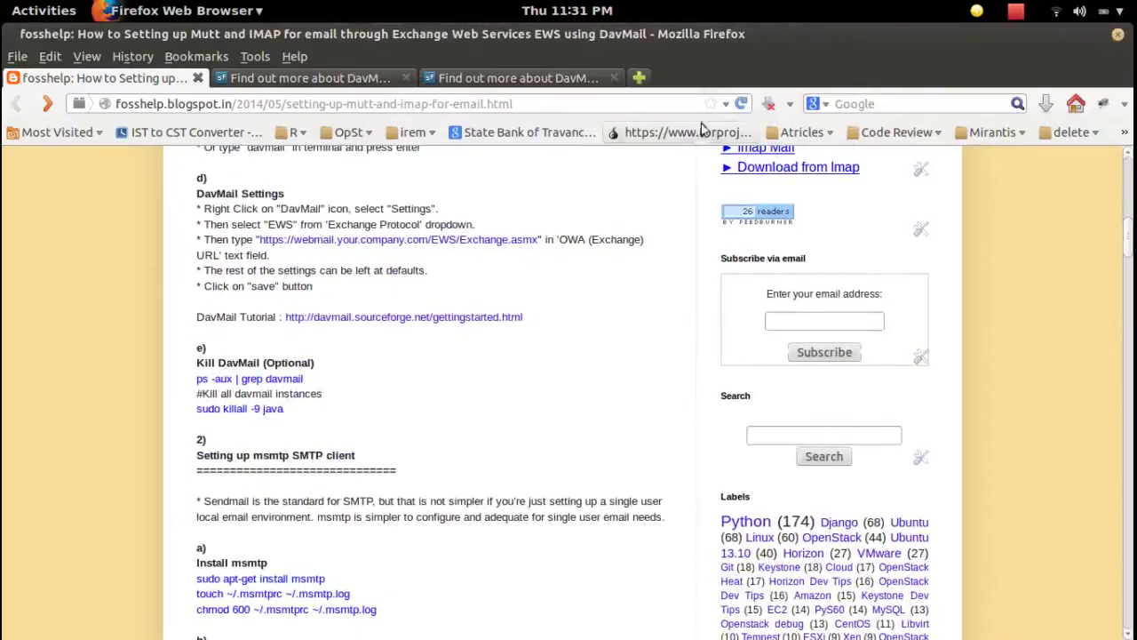
left_click(977, 12)
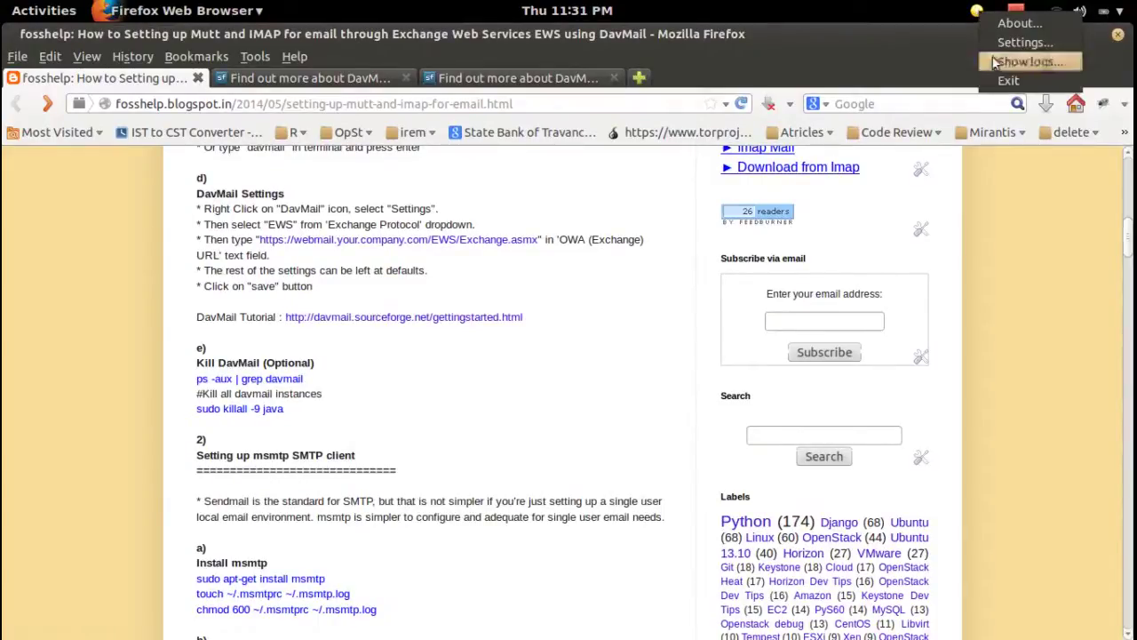
left_click(927, 7)
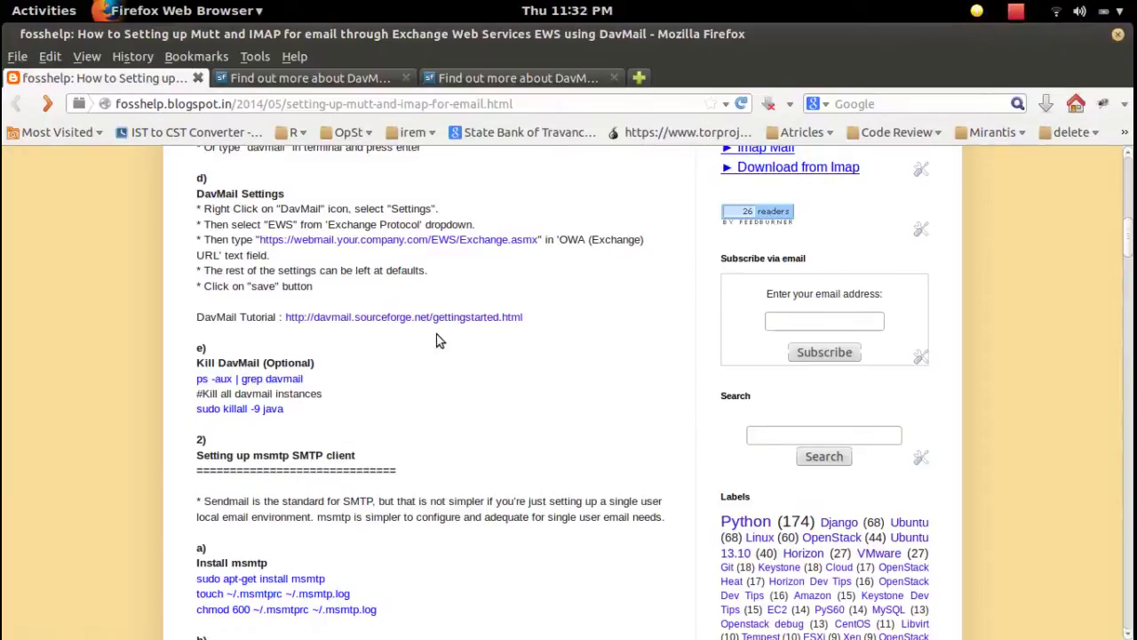
scroll(414, 382, "down", 1)
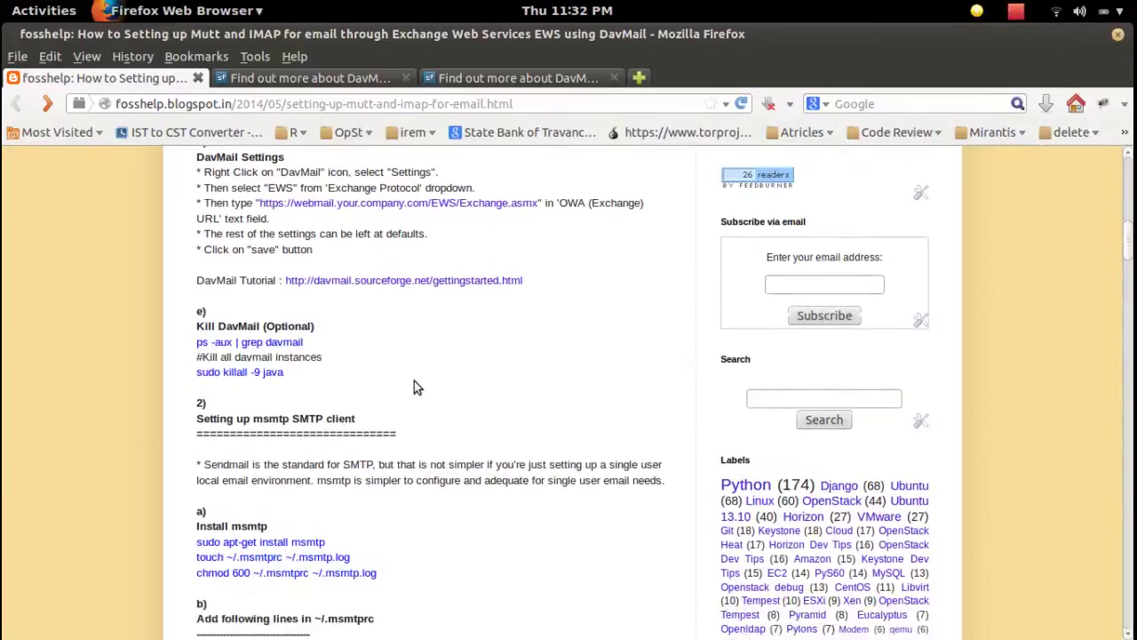
scroll(414, 382, "down", 2)
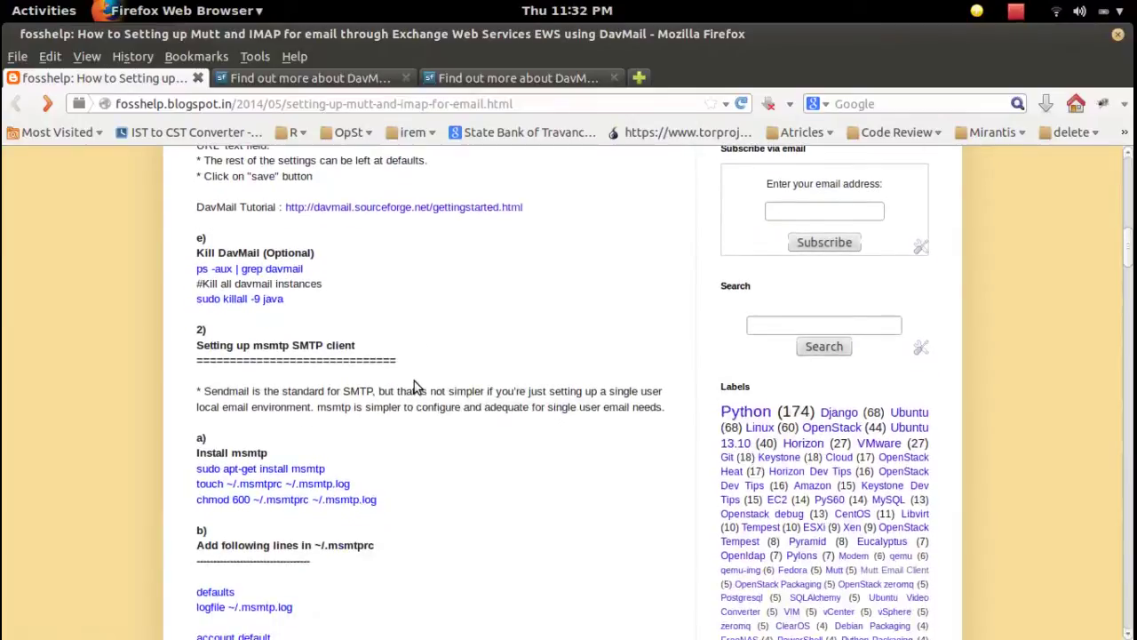
scroll(414, 388, "down", 2)
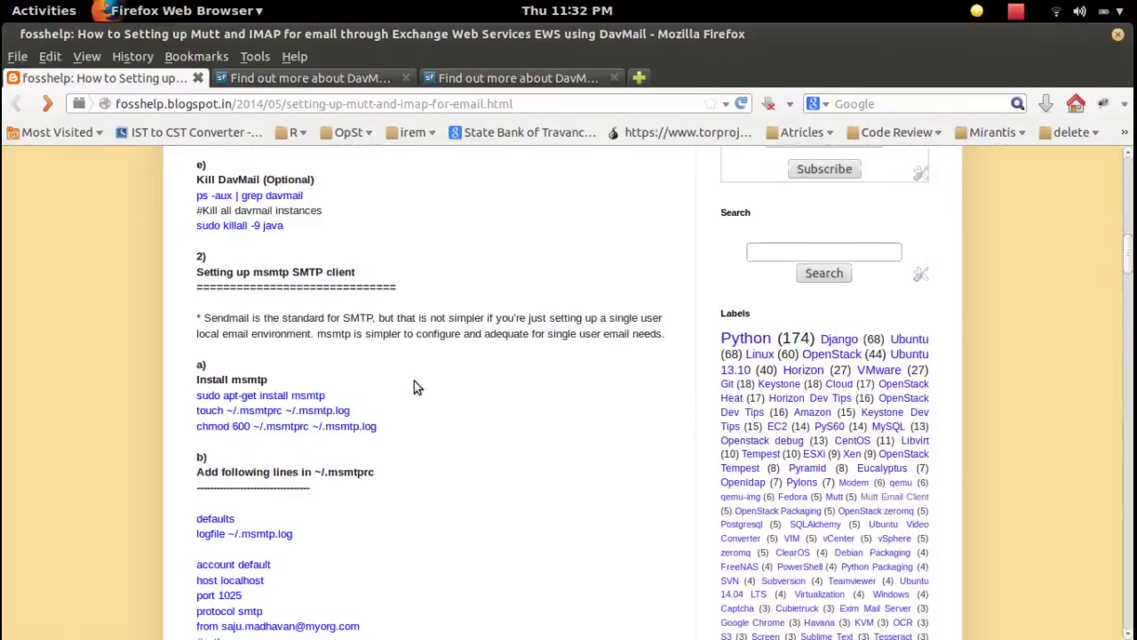
scroll(414, 387, "down", 1)
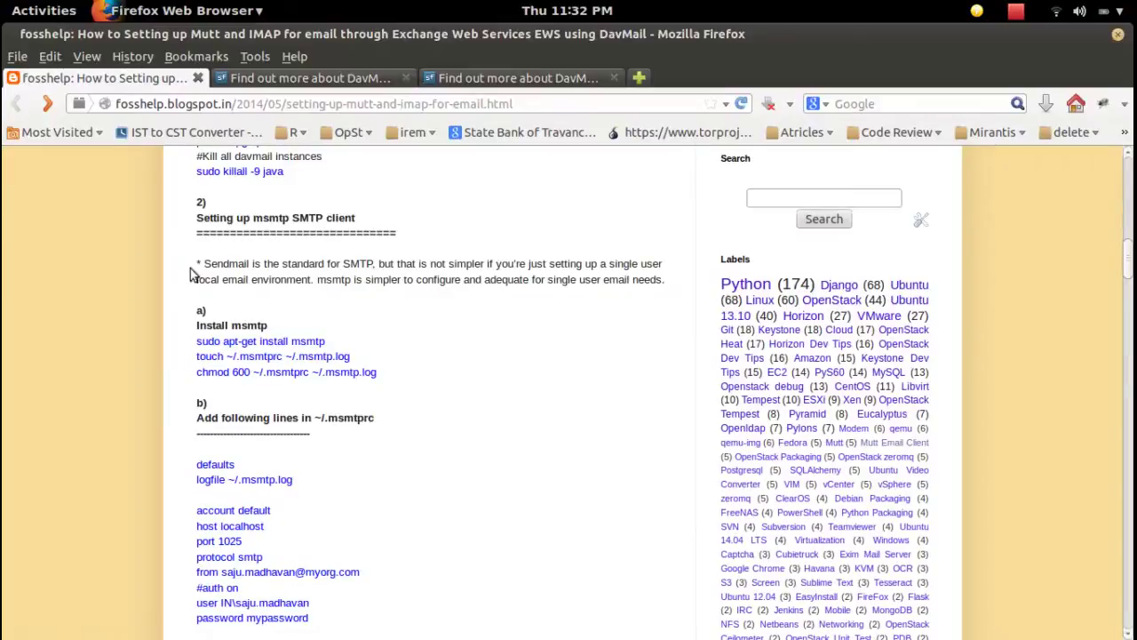
- Copy 'sudo apt-get install msmtp' from the guide, run it in the terminal, and return to Firefox
left_click_drag(332, 348, 197, 347)
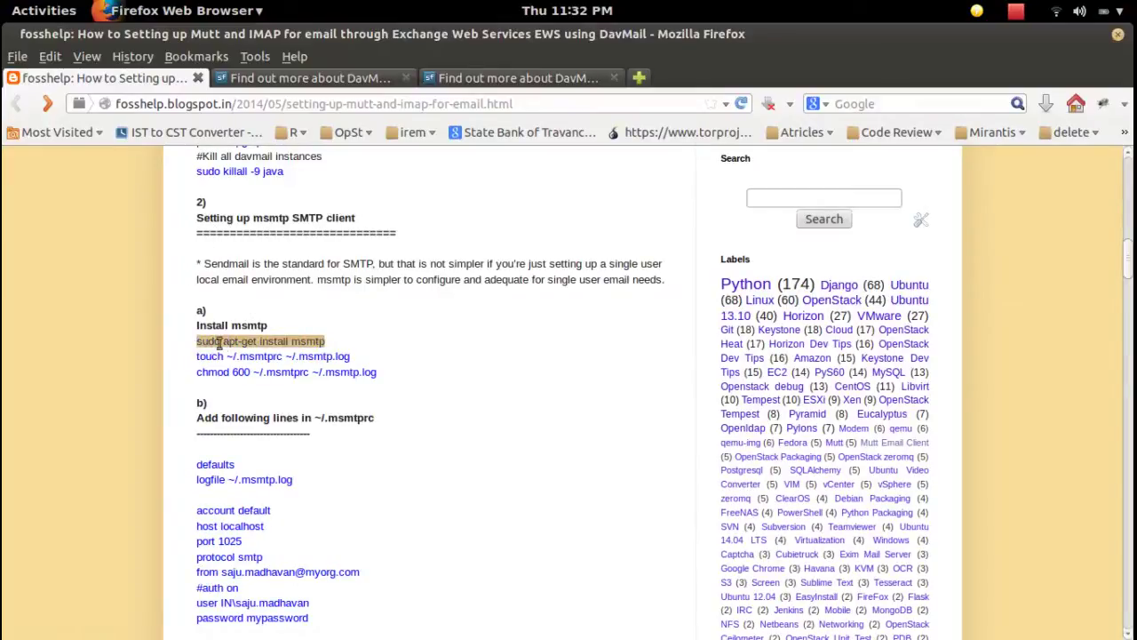
right_click(219, 343)
left_click(255, 355)
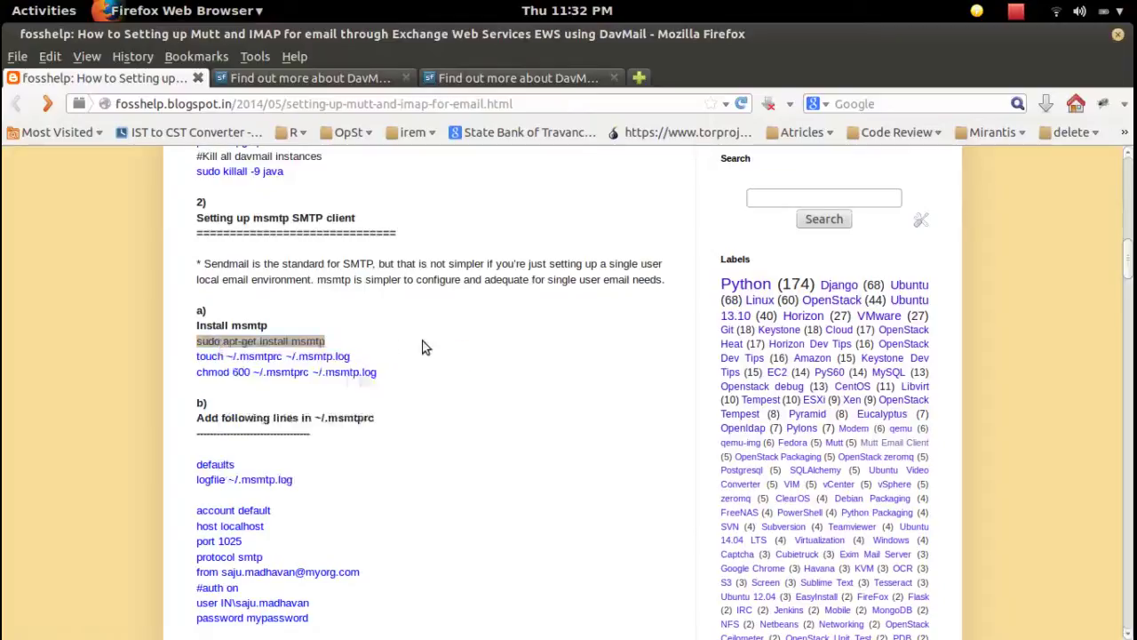
key("super")
left_click(663, 326)
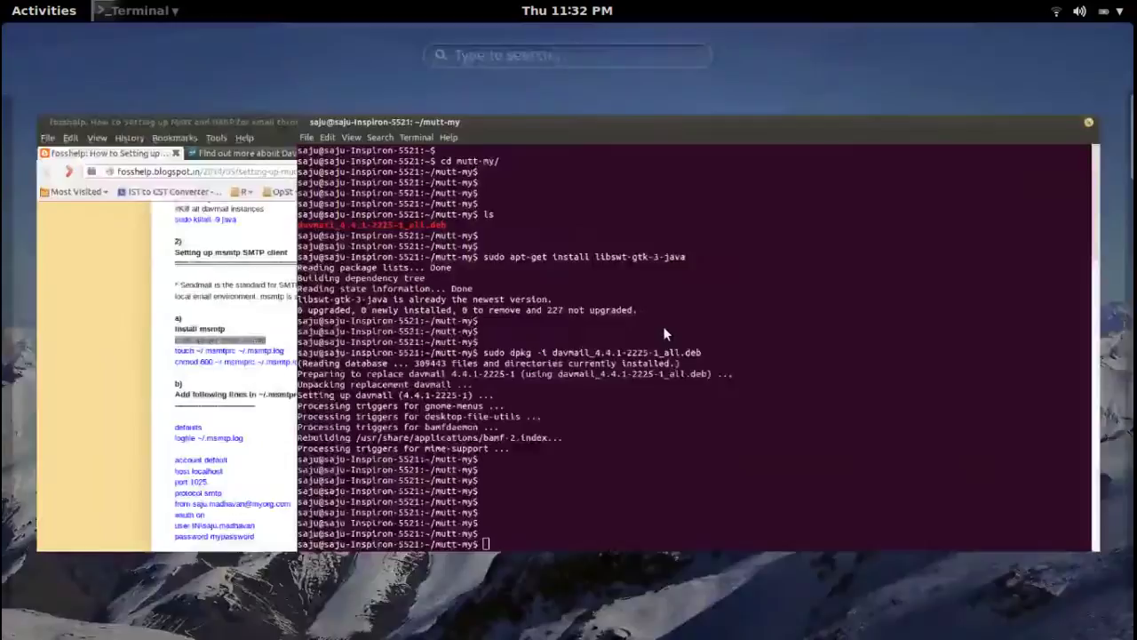
key("ctrl+shift+v")
key("Return")
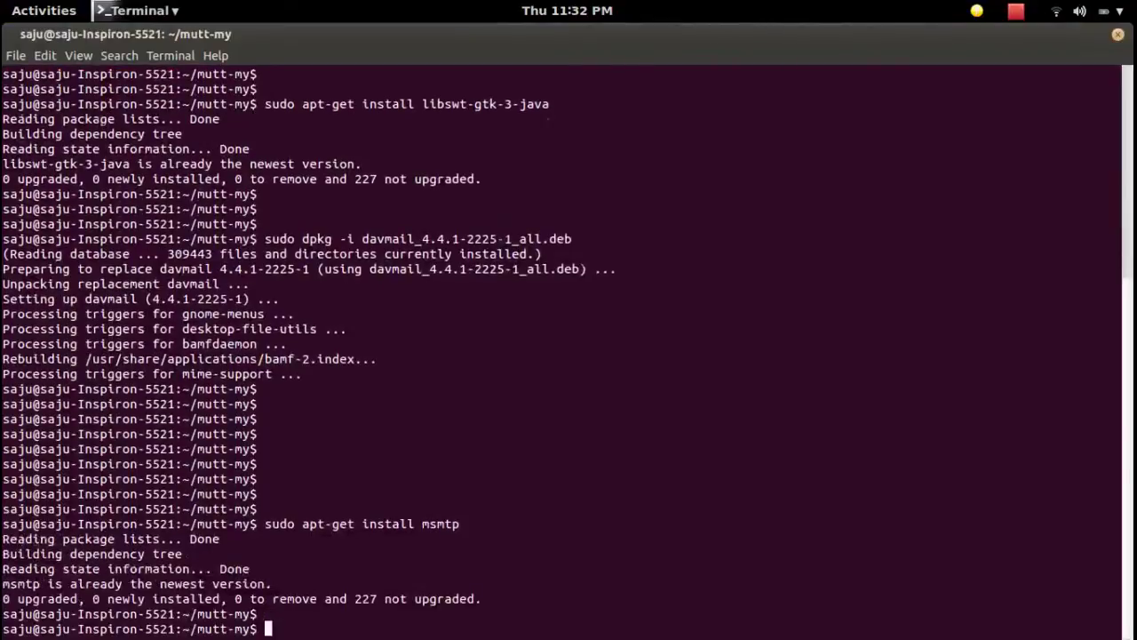
key("super")
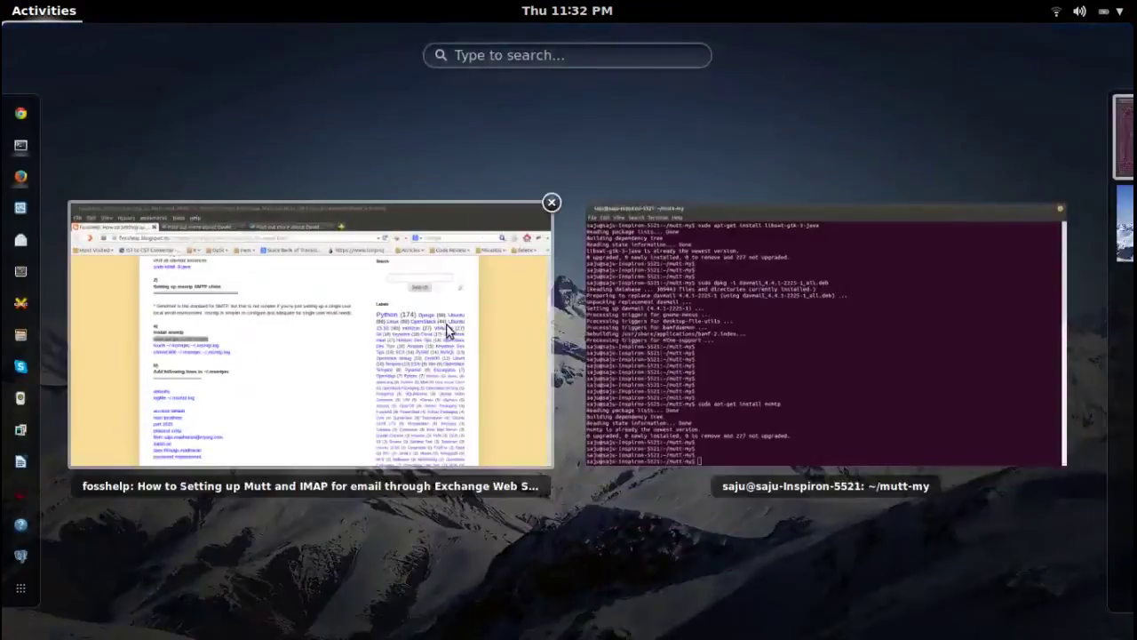
left_click(449, 329)
- Highlight the touch command for msmtprc and msmtp.log and the chmod 600 command
double_click(342, 356)
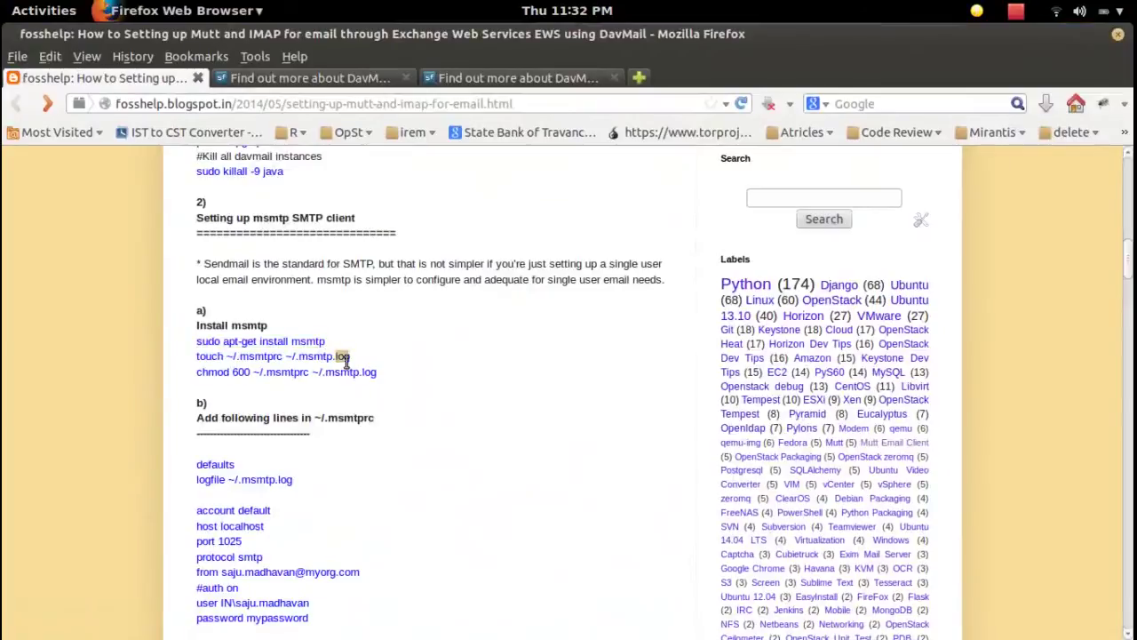
double_click(260, 356)
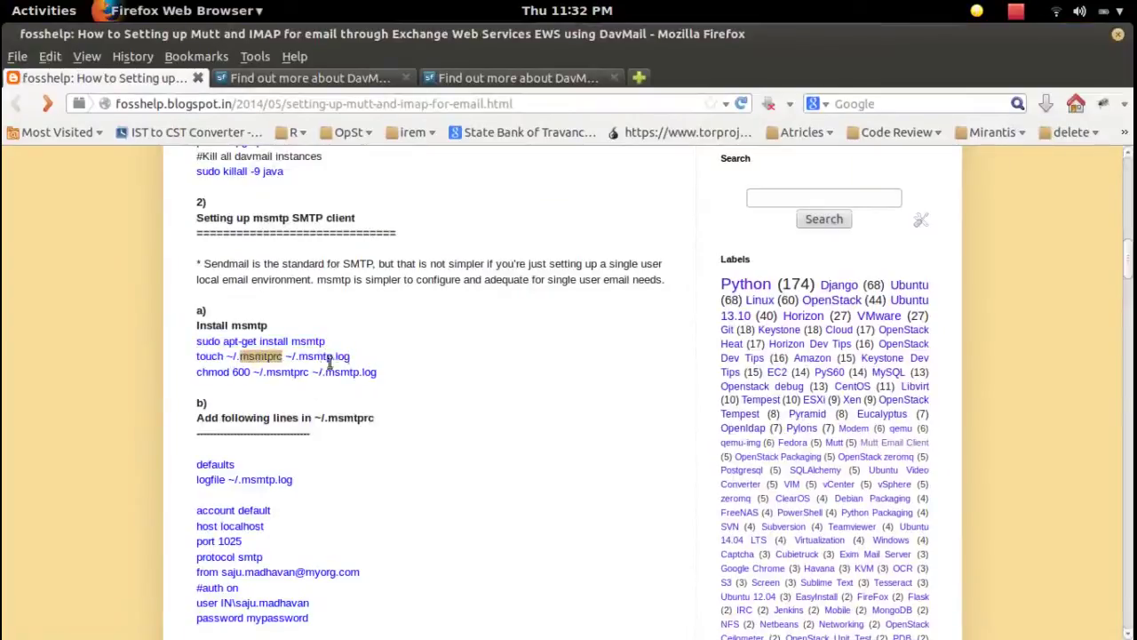
left_click_drag(348, 356, 299, 362)
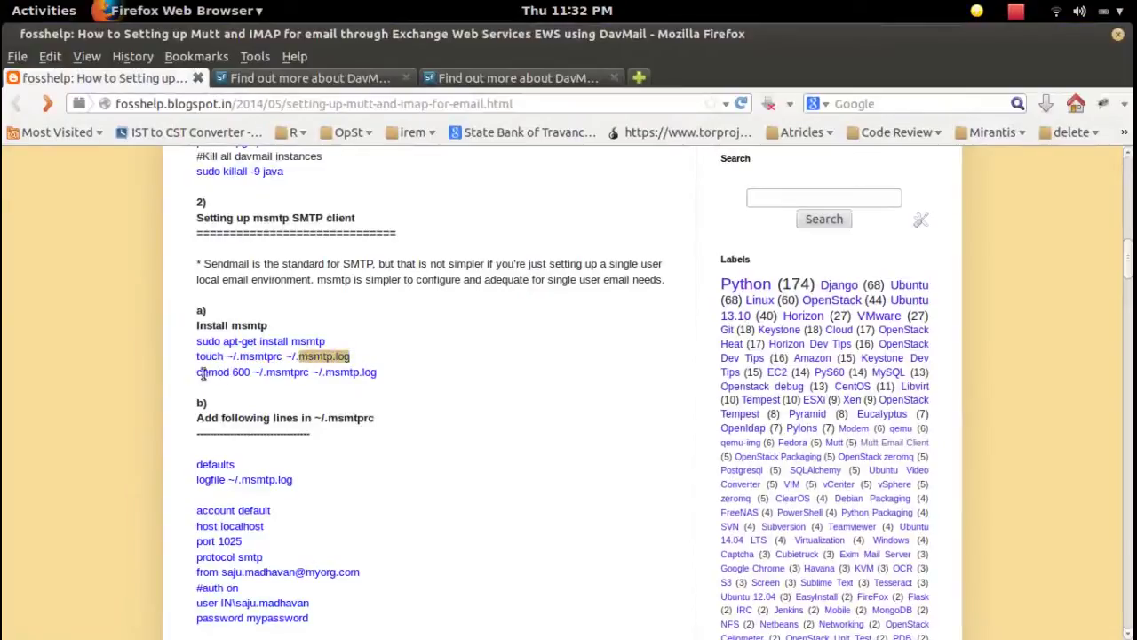
left_click_drag(199, 373, 385, 373)
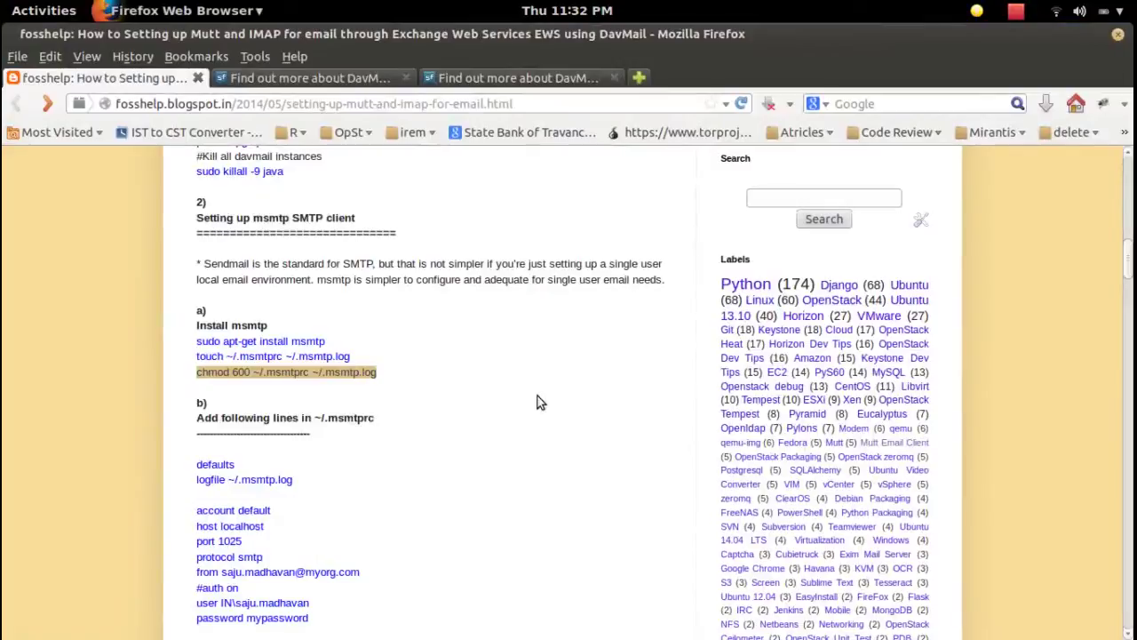
mouse_move(1131, 259)
left_mouse_down()
mouse_move(1131, 280)
mouse_move(1130, 269)
left_mouse_up()
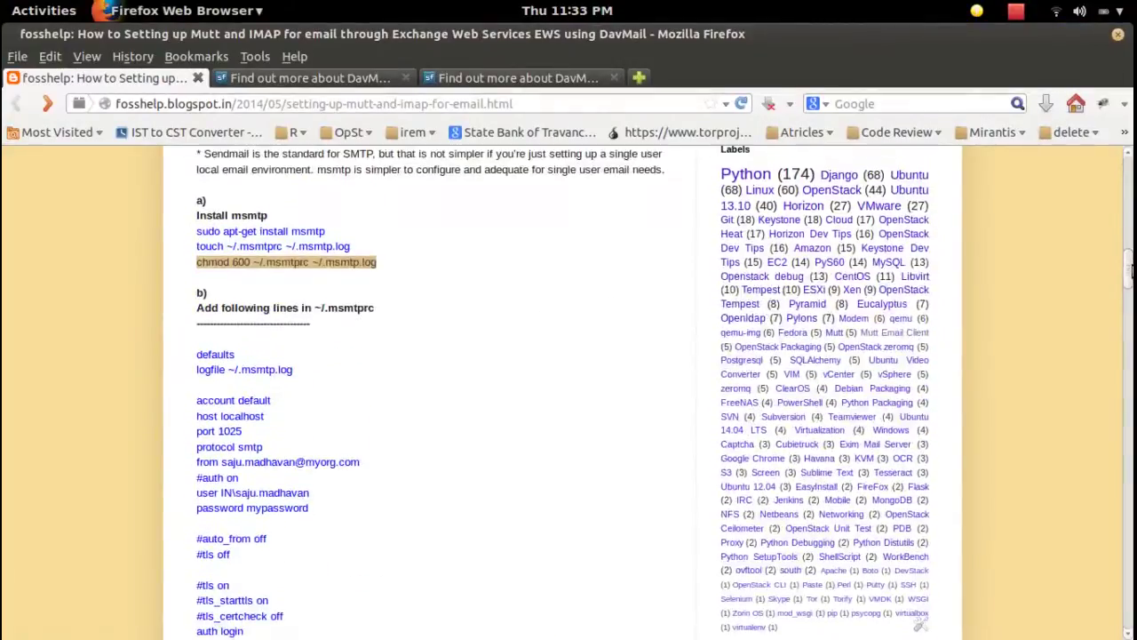
left_click_drag(239, 246, 282, 247)
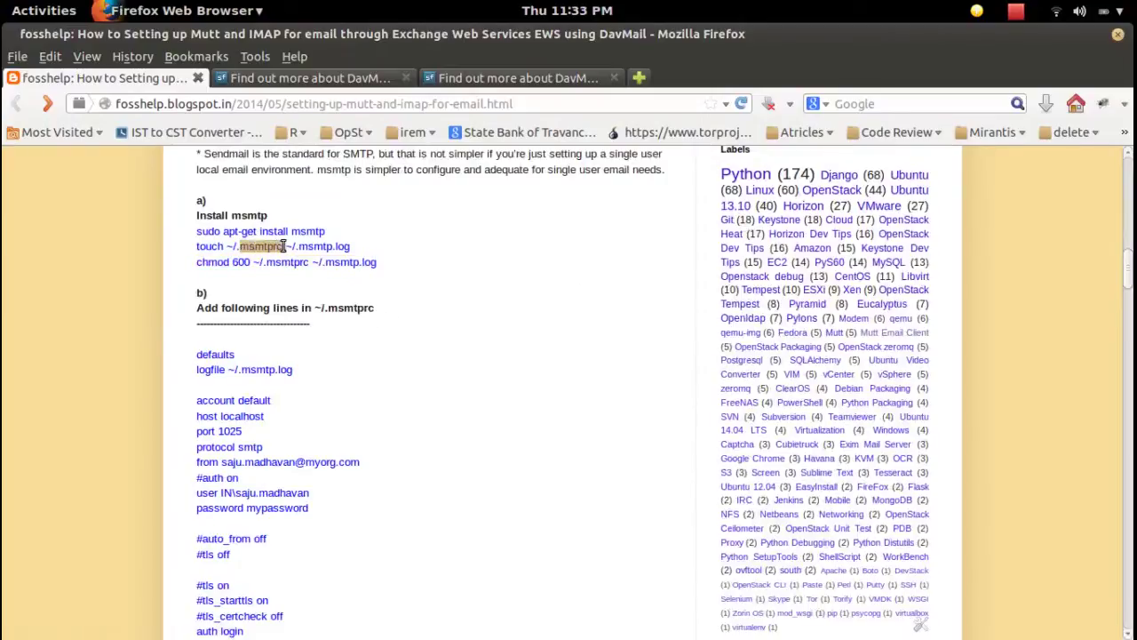
left_click(388, 316)
- Highlight the ~/.msmtprc config lines and heading, scroll down, then show all windows
left_click_drag(196, 353, 267, 637)
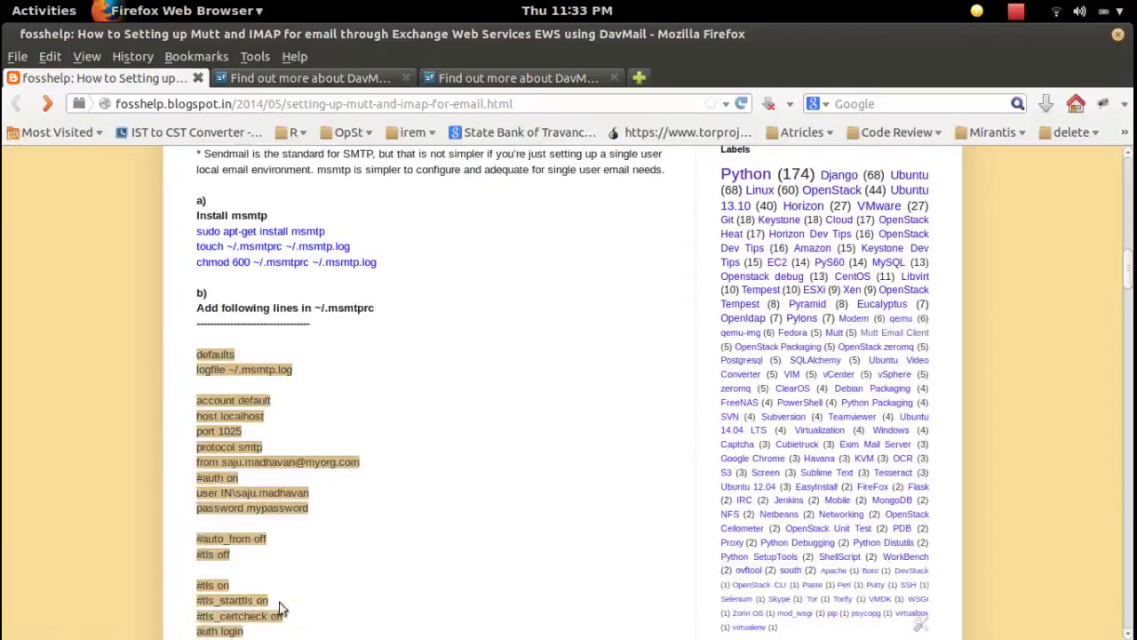
left_click(281, 609)
left_click_drag(373, 309, 327, 311)
right_click(336, 311)
left_click(366, 322)
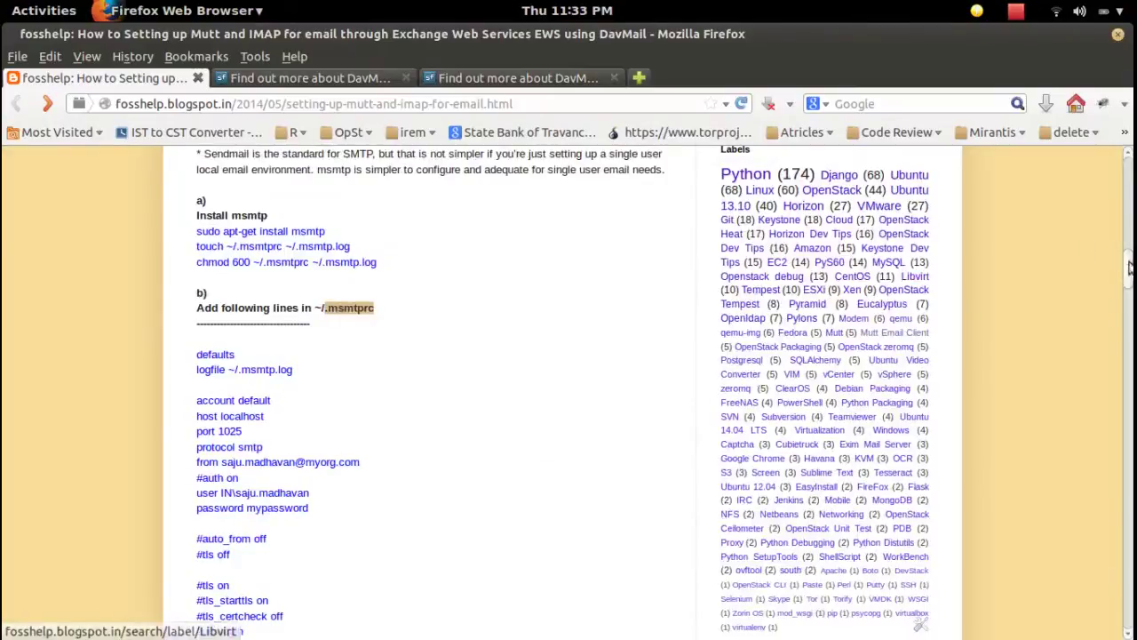
scroll(1129, 271, "down", 1)
scroll(1129, 278, "down", 2)
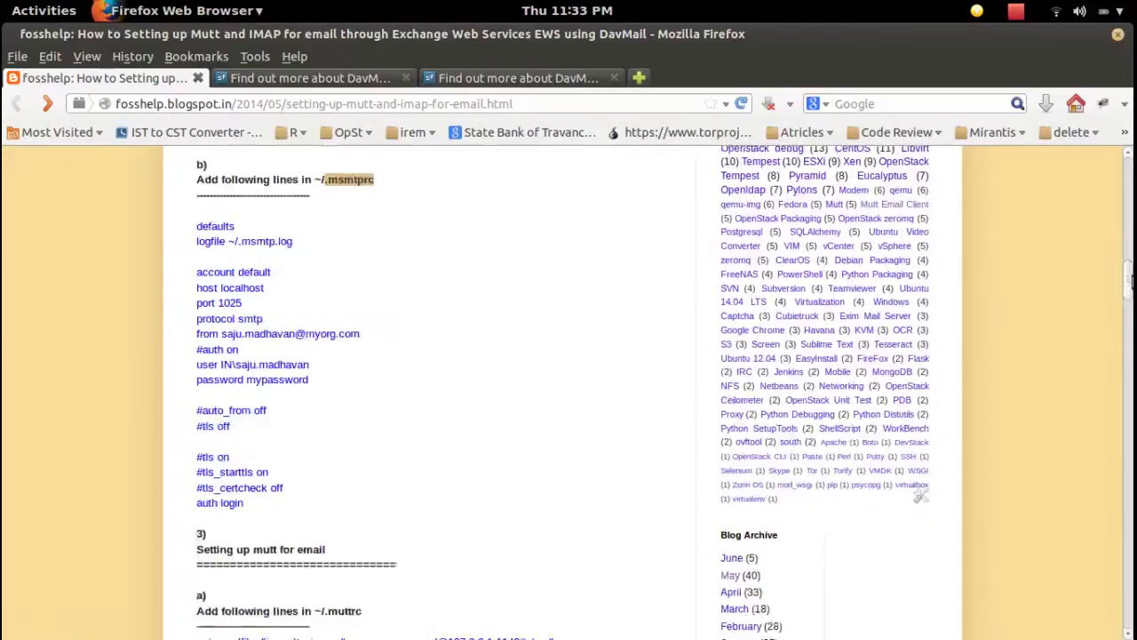
key("super")
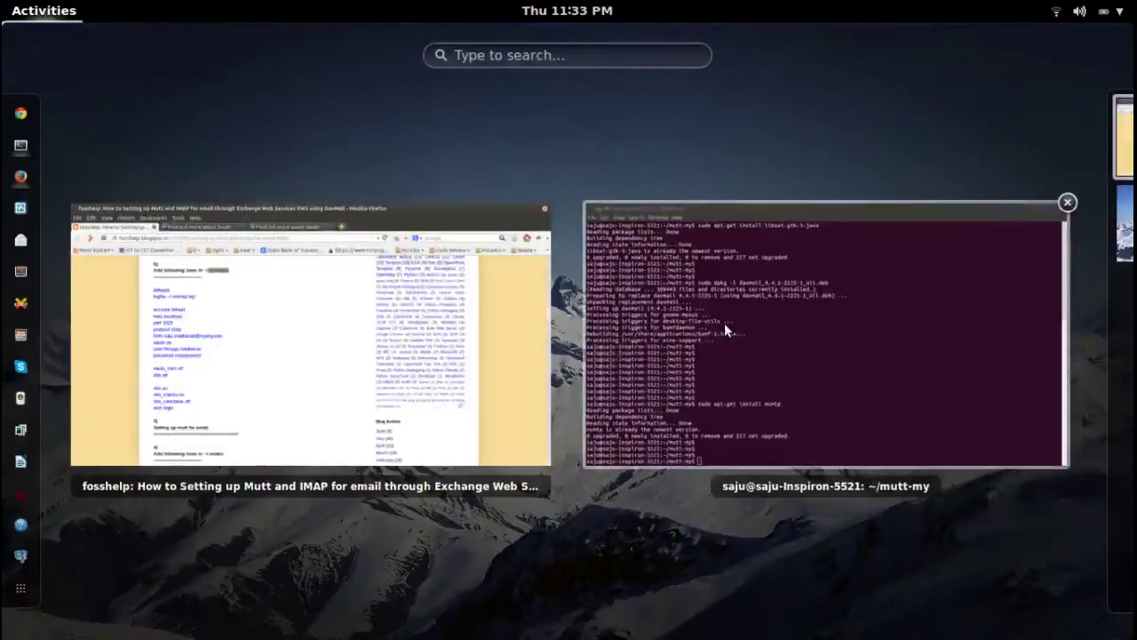
- In the terminal, open .msmtprc in vim, find it empty, and quit with :q
left_click(724, 322)
key("Return")
key("Return")
type("vim .msmtprc")
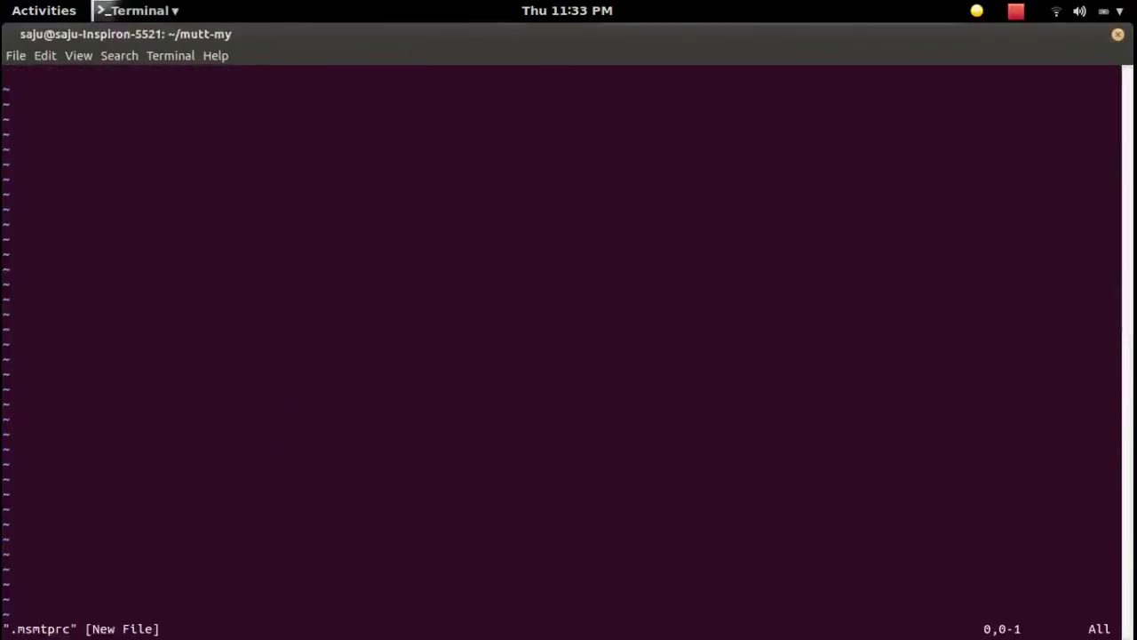
type(":q")
key("Return")
- Recall the command and run it as 'vim ~/.msmtprc' with the home path added
key("Up")
key("BackSpace")
key("BackSpace")
key("BackSpace")
key("BackSpace")
key("BackSpace")
key("BackSpace")
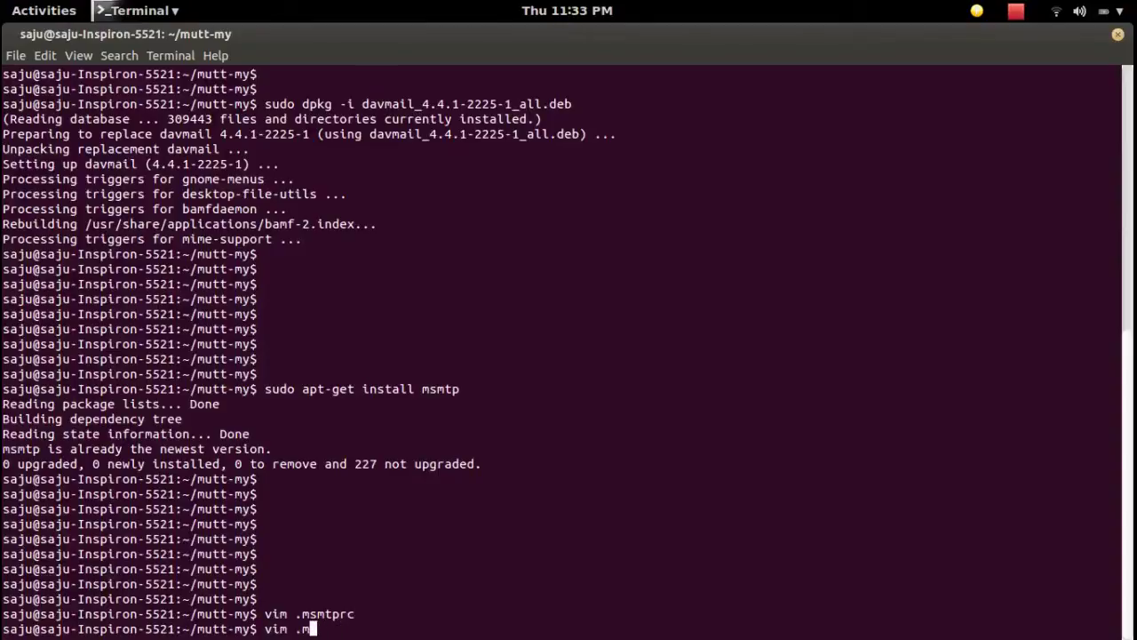
key("BackSpace")
key("BackSpace")
key("BackSpace")
key("BackSpace")
key("BackSpace")
key("BackSpace")
key("Return")
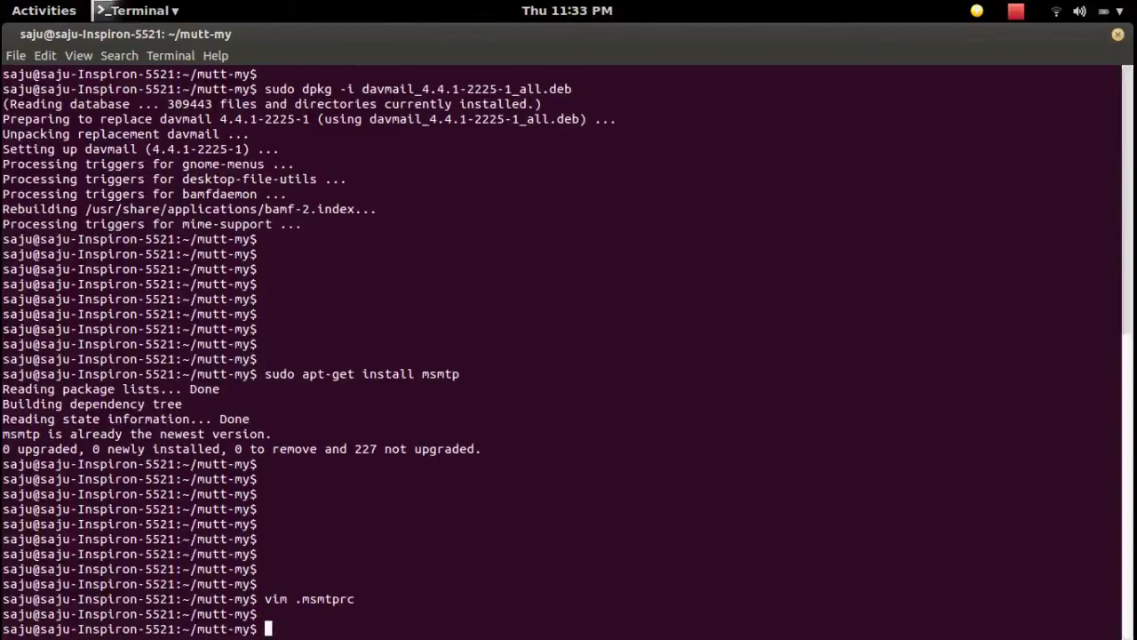
key("Return")
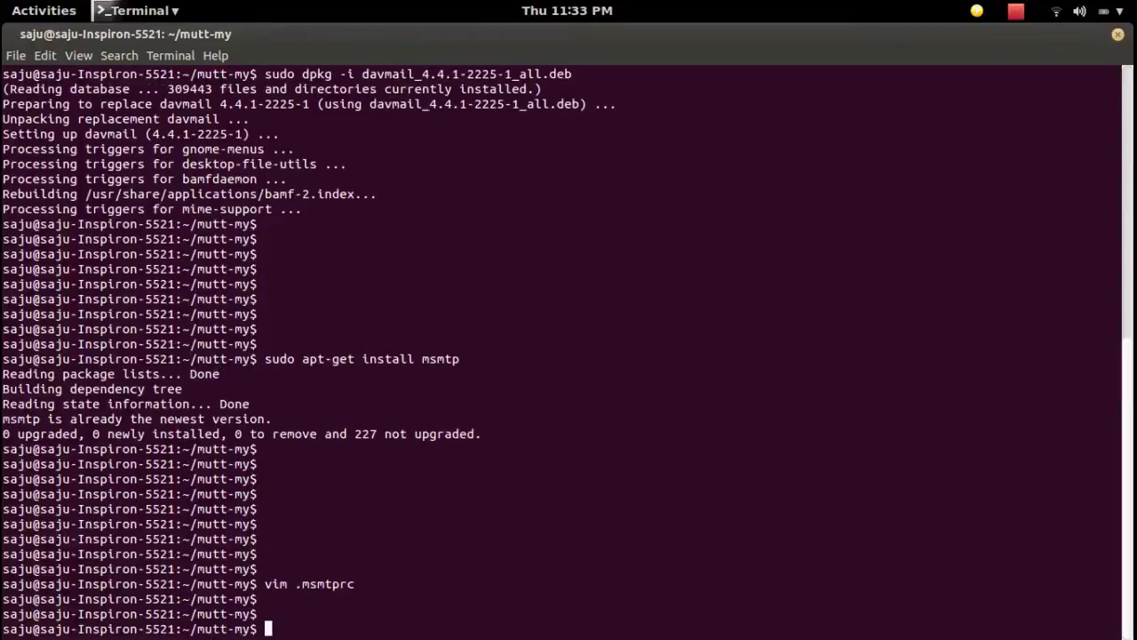
key("Return")
key("Up")
key("Left")
key("Left")
key("Left")
key("Left")
key("Left")
key("Left")
key("Left")
key("Left")
type("~/")
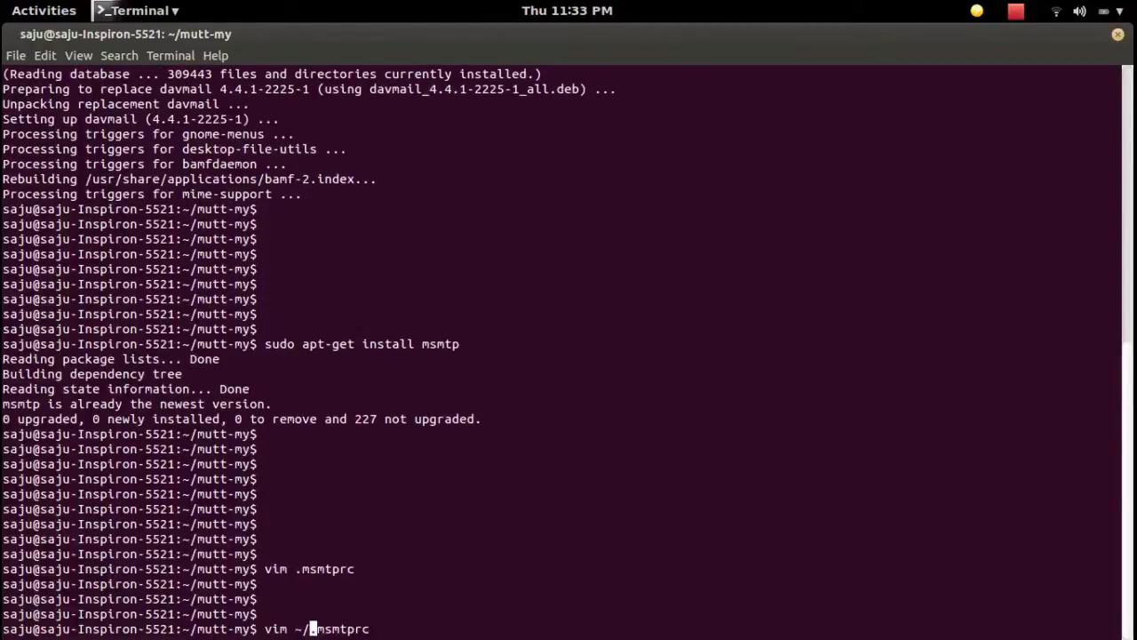
key("Return")
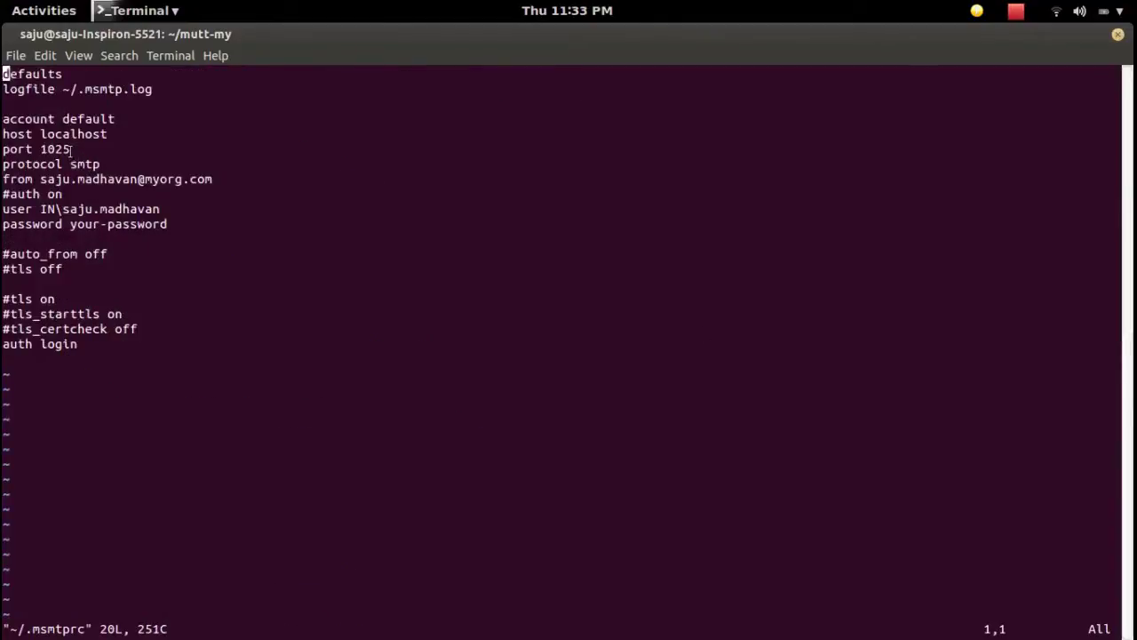
- Highlight the port 1025 line and bring up the DavMail Gateway Settings for comparison
left_click_drag(71, 149, 2, 149)
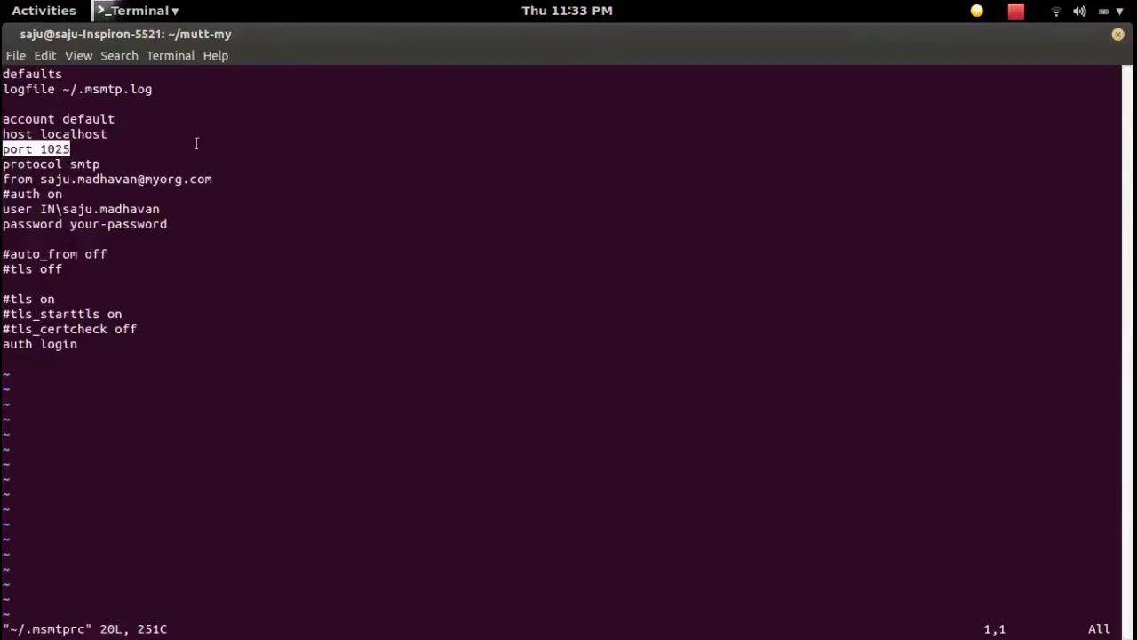
left_click(975, 13)
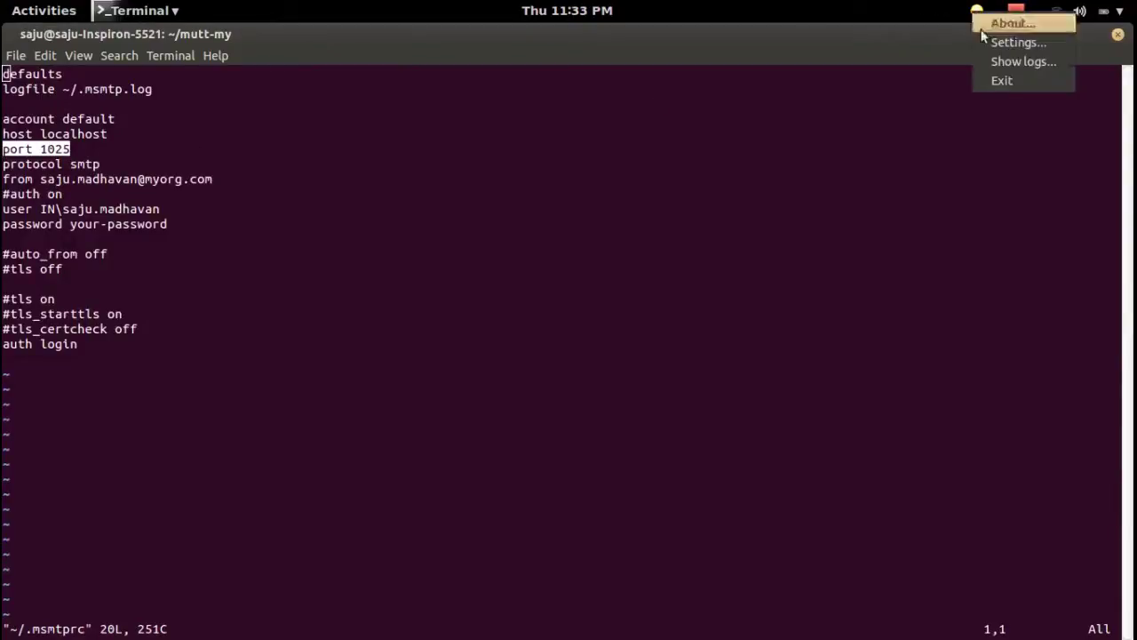
left_click(1004, 42)
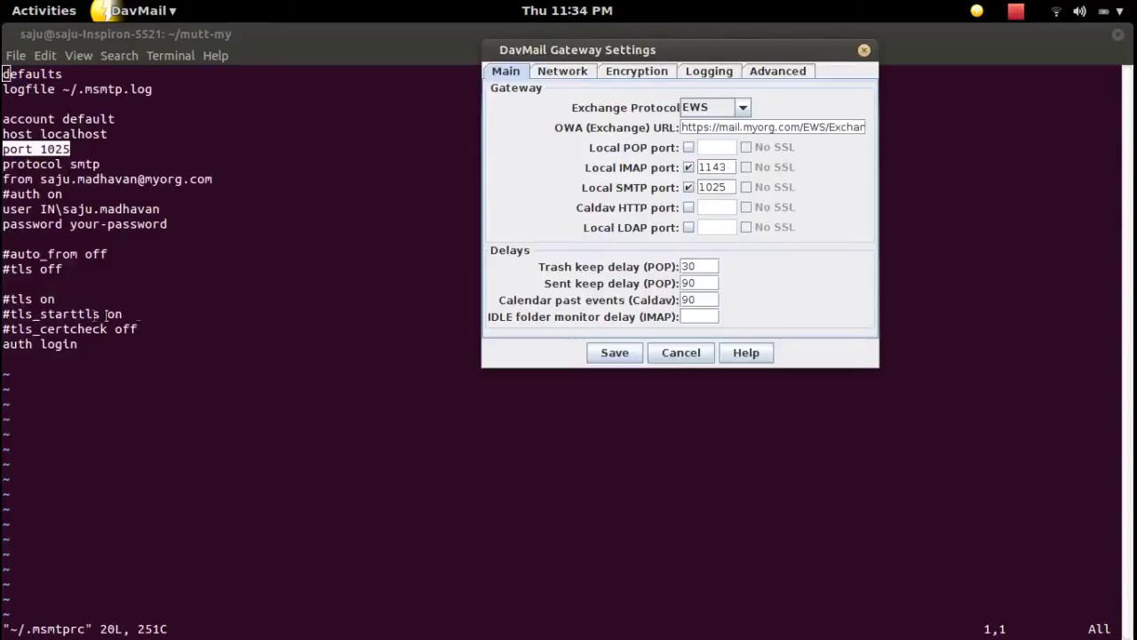
left_click(142, 325)
- Highlight the #tls, auth login, user/password, from, port/protocol and host localhost lines
left_click_drag(142, 329, 8, 256)
left_click(86, 343)
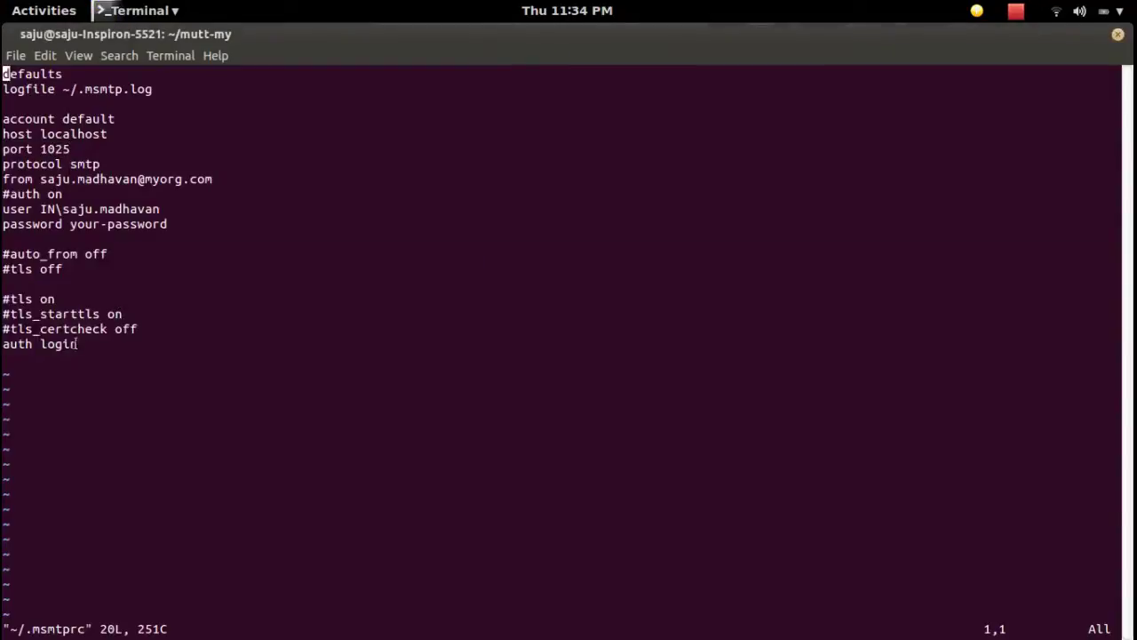
left_click_drag(77, 344, 3, 343)
left_click_drag(168, 224, 151, 198)
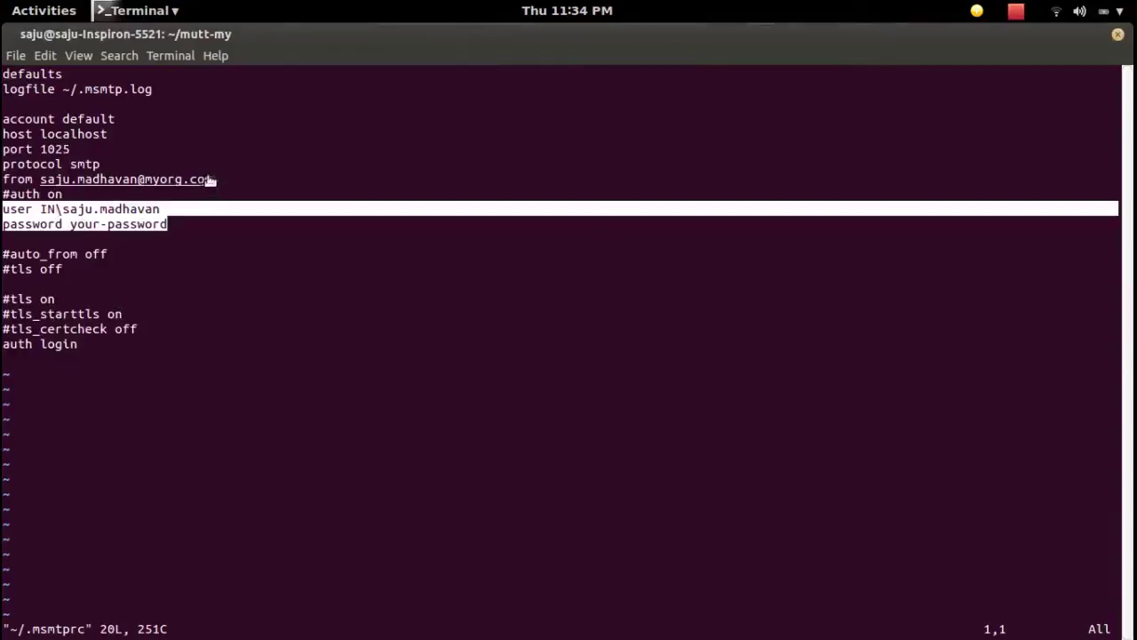
left_click_drag(216, 179, 4, 181)
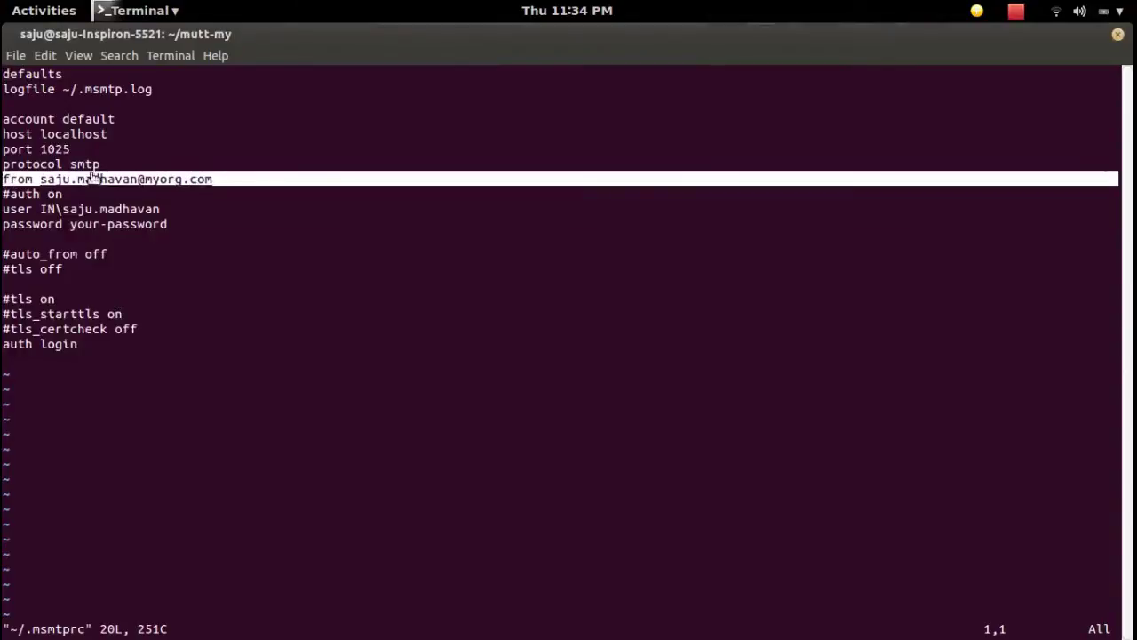
left_click_drag(133, 166, 4, 151)
left_click_drag(108, 134, 2, 134)
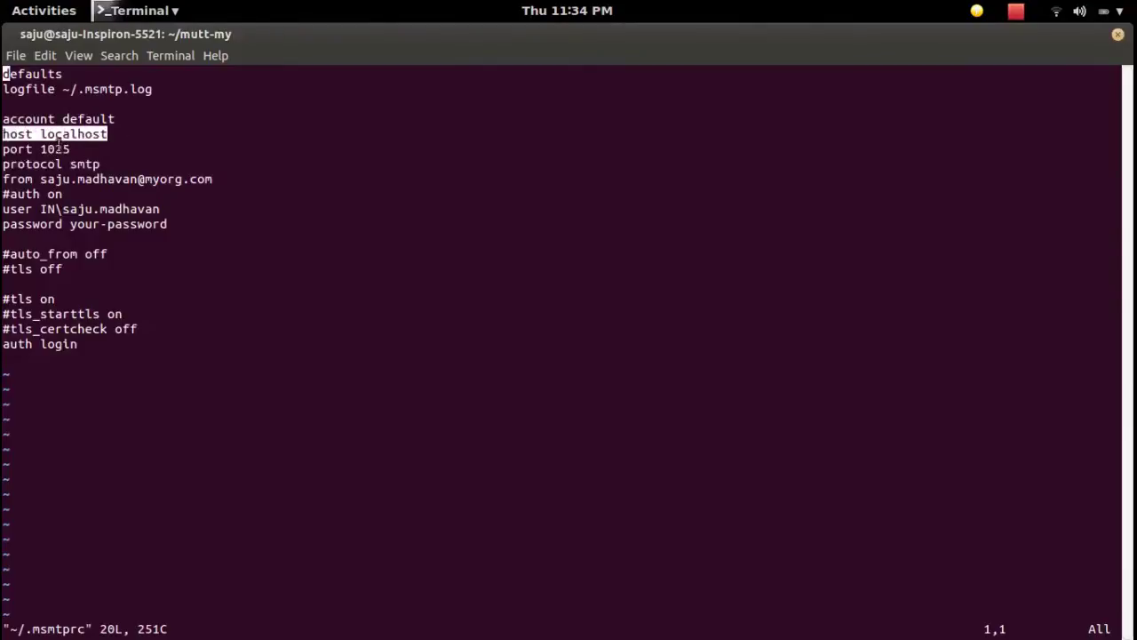
left_click(59, 139)
double_click(59, 135)
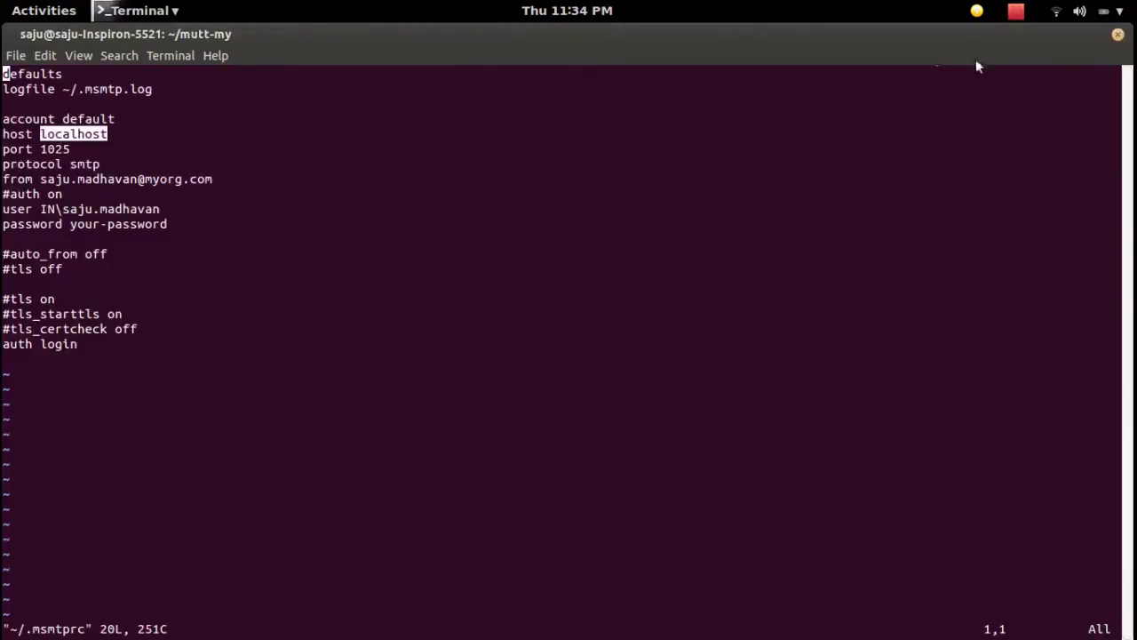
- Highlight port 1025 against DavMail's menu, then save and quit vim with :wq
left_click(979, 14)
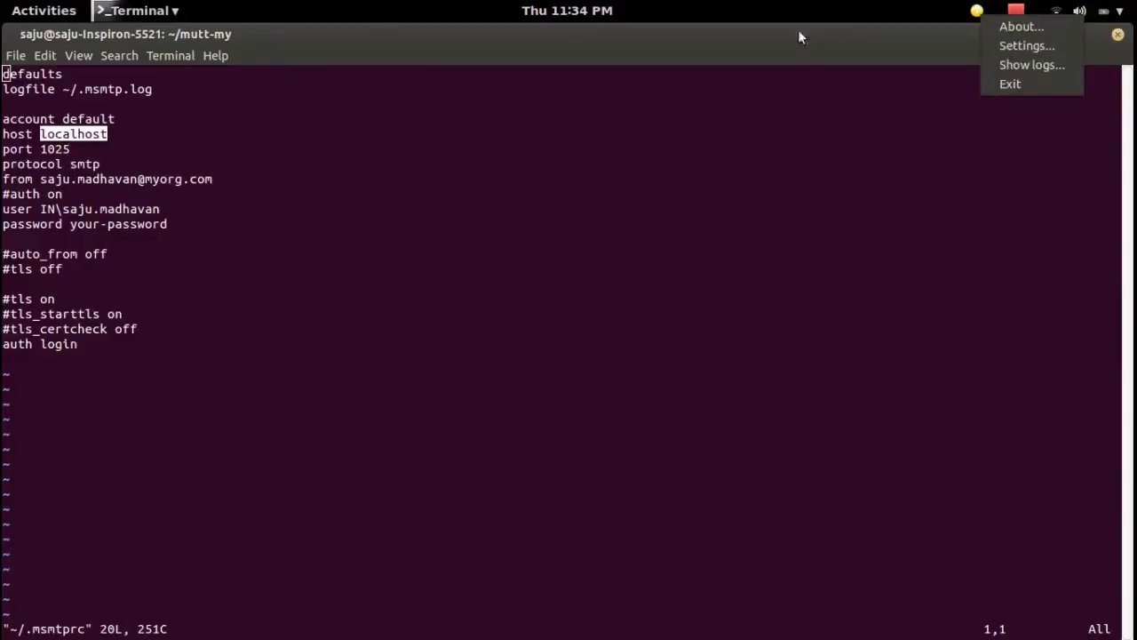
left_click(57, 153)
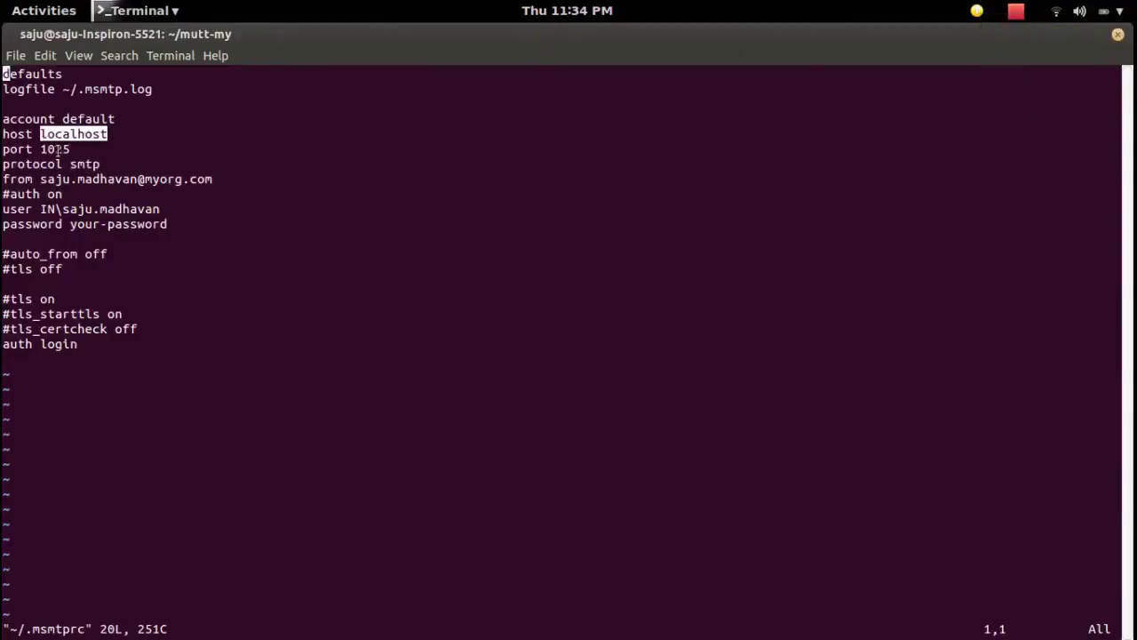
left_click(55, 149)
double_click(55, 150)
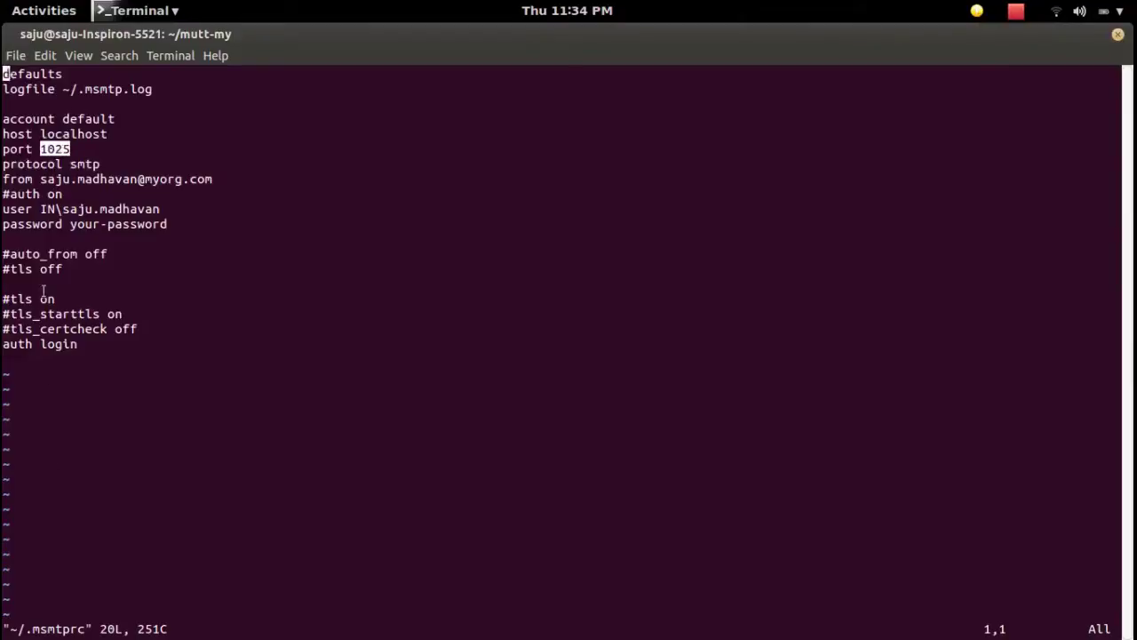
type(":wq")
key("Return")
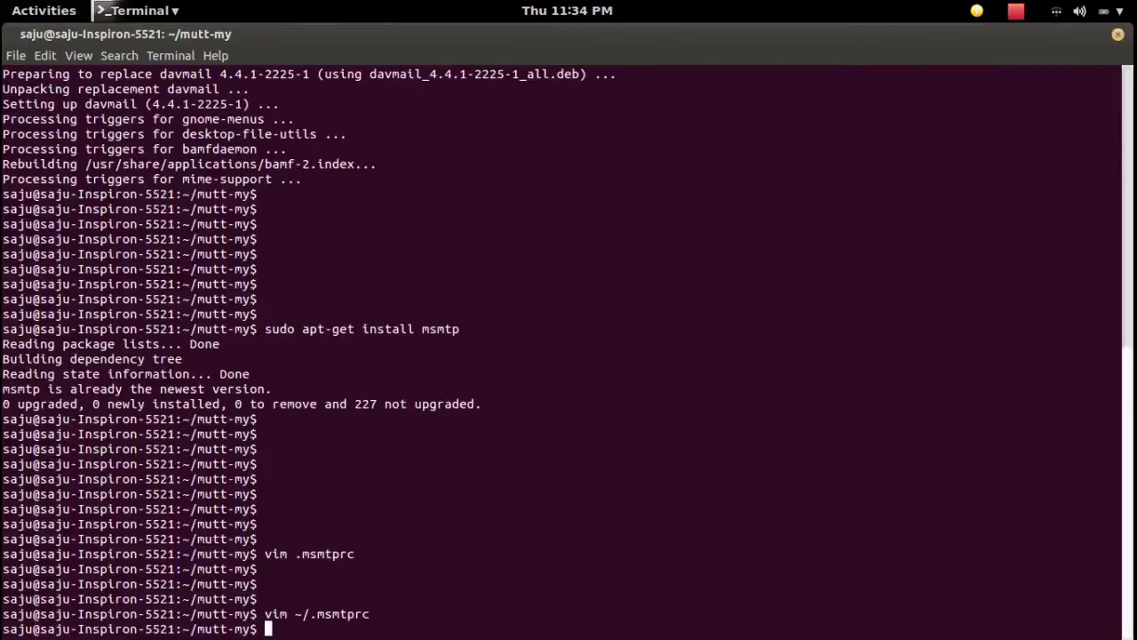
- Switch back to the fosshelp guide in Firefox and scroll to the ~/.muttrc section
key("Return")
key("Return")
key("Return")
key("super")
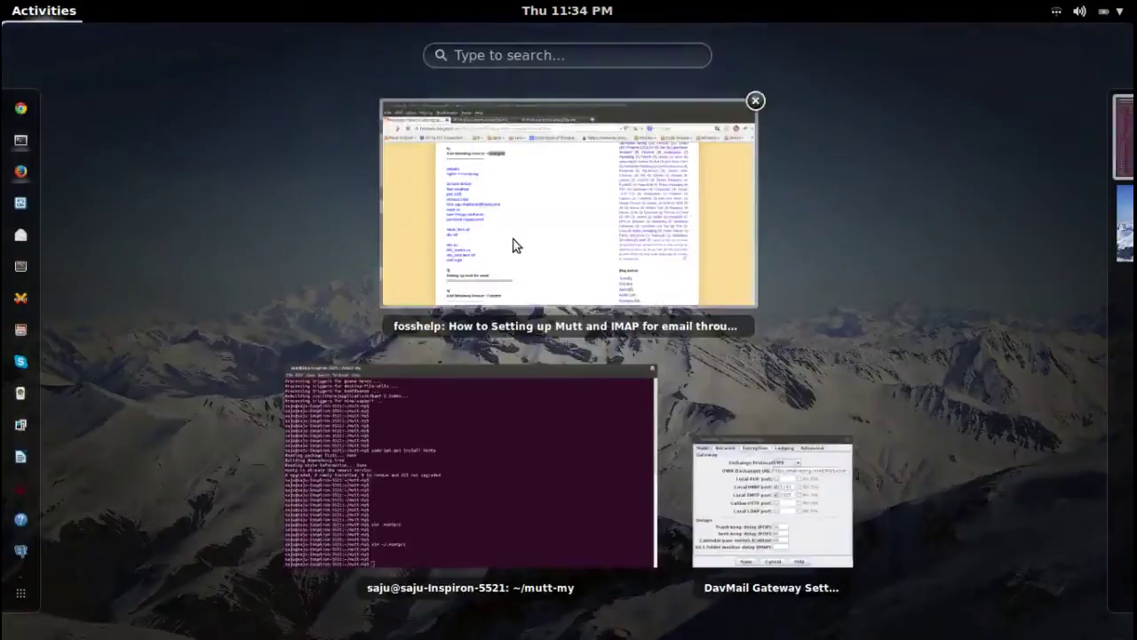
left_click(514, 246)
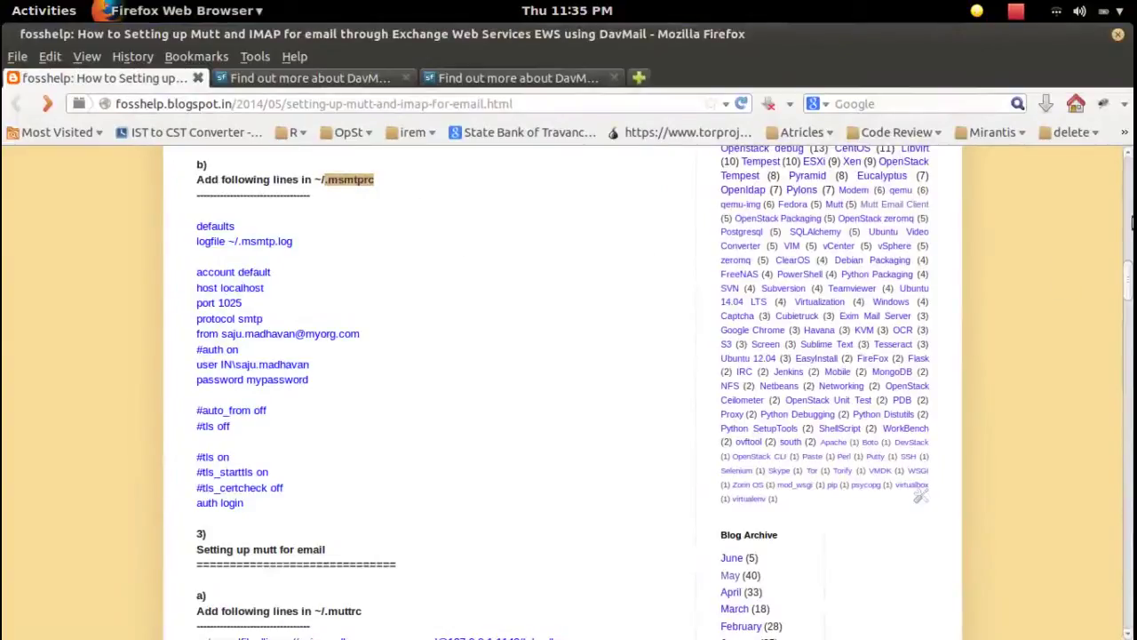
left_click_drag(1130, 293, 1130, 327)
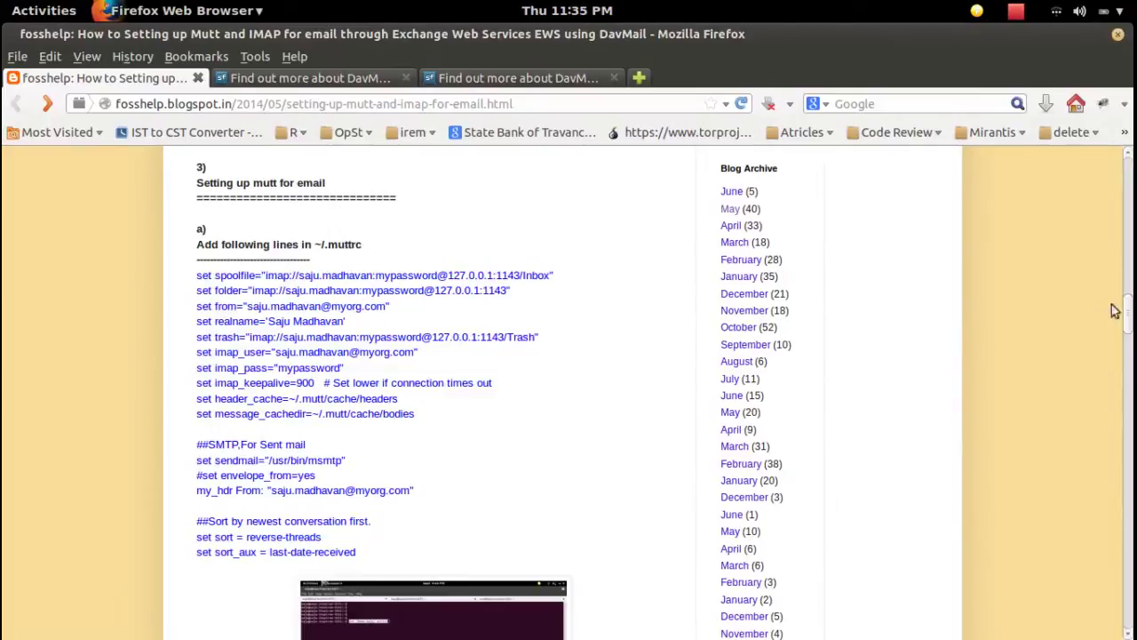
left_click_drag(1130, 320, 1131, 319)
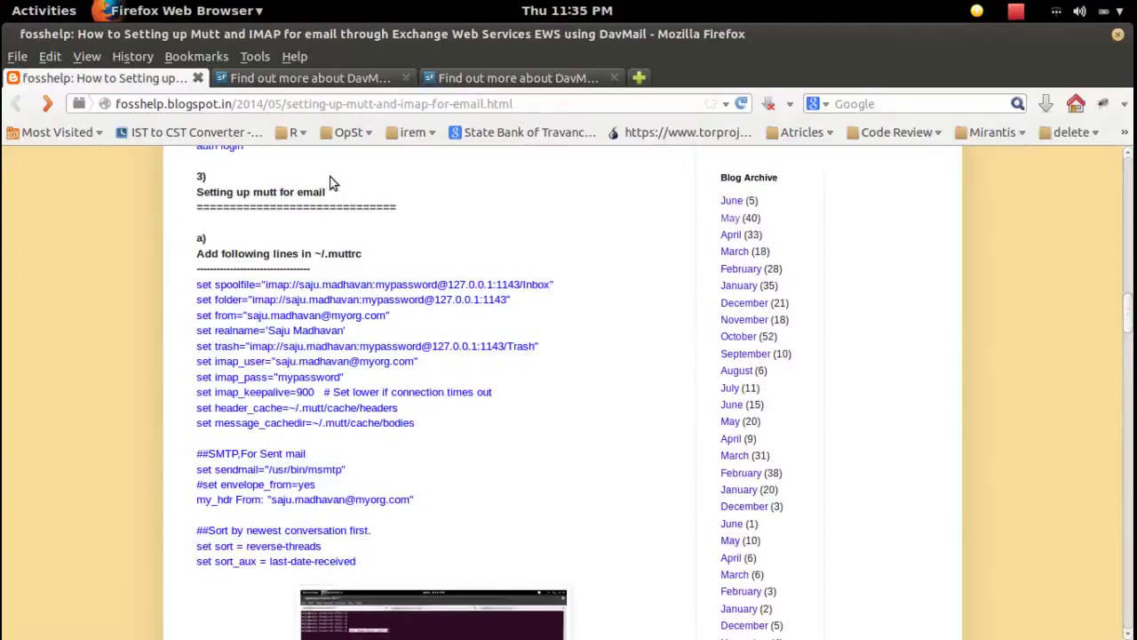
- Open the Mutt Email Client label in a new tab, which fails to load
left_click(634, 78)
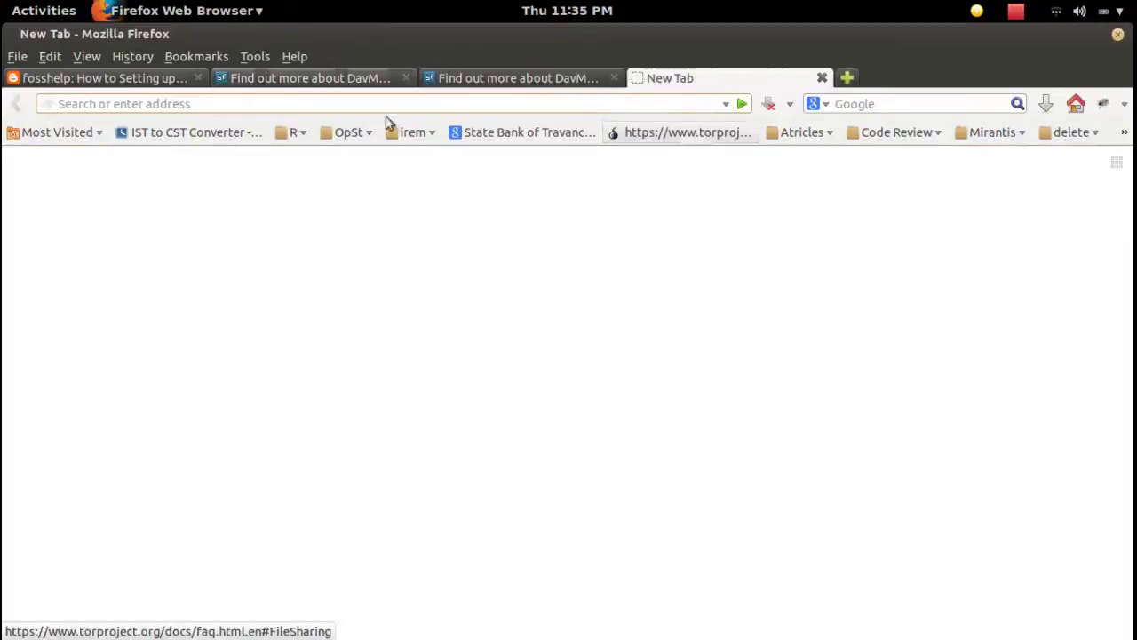
left_click(177, 78)
left_click_drag(1125, 337, 1130, 585)
right_click(302, 213)
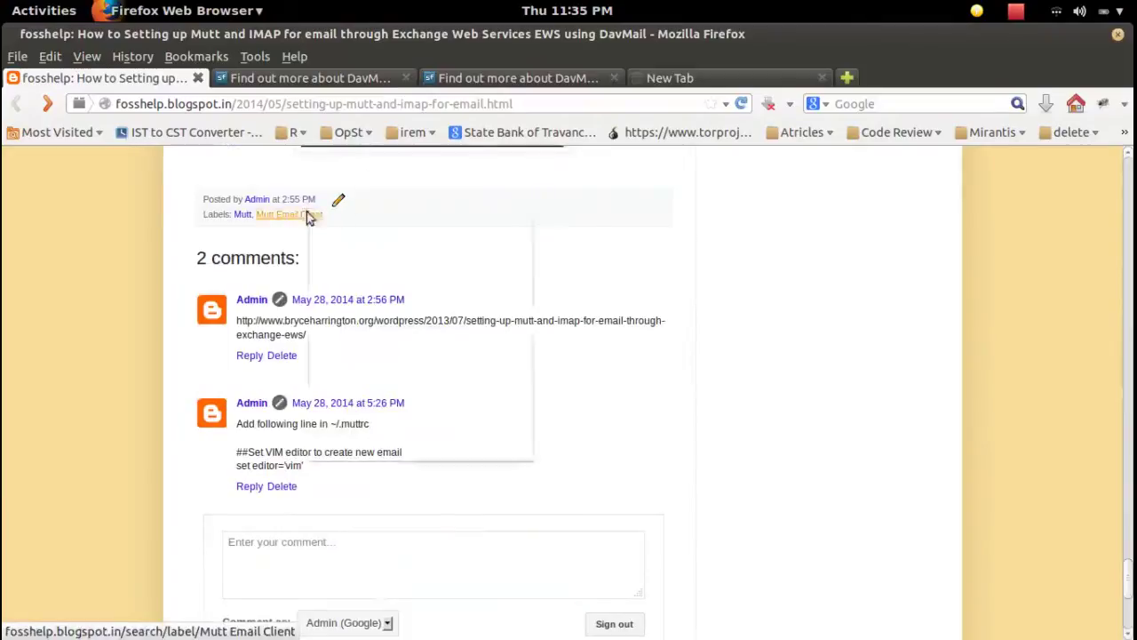
left_click(363, 223)
left_click_drag(1131, 604, 1130, 327)
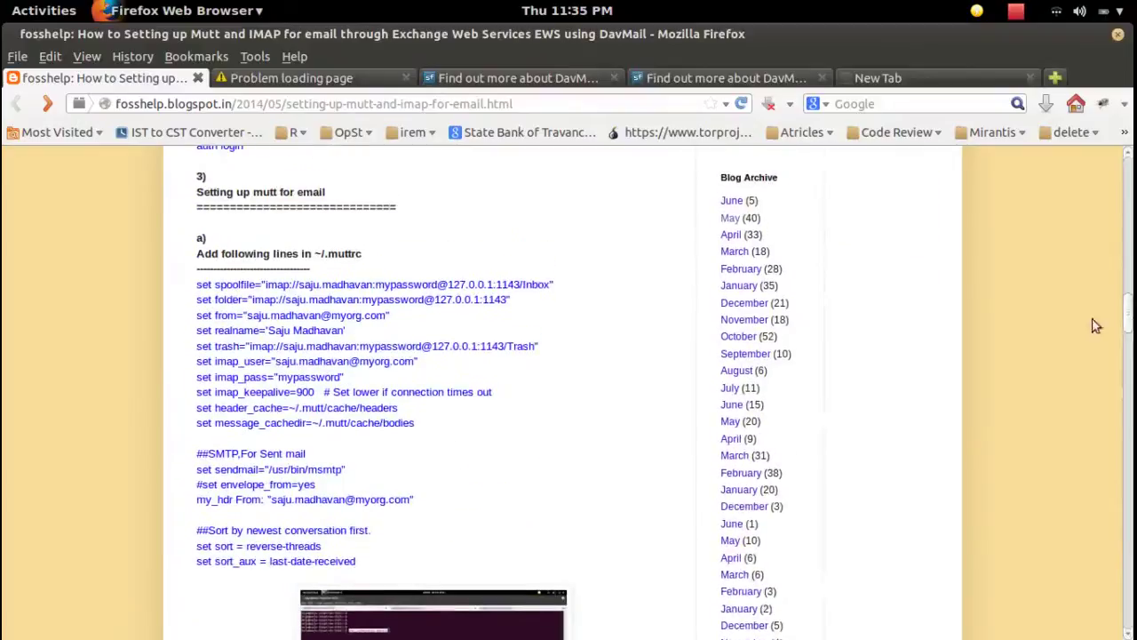
left_click(347, 77)
- Check the failed page's address and the available Wi-Fi networks, then dismiss the list
left_click(375, 103)
left_click(1057, 12)
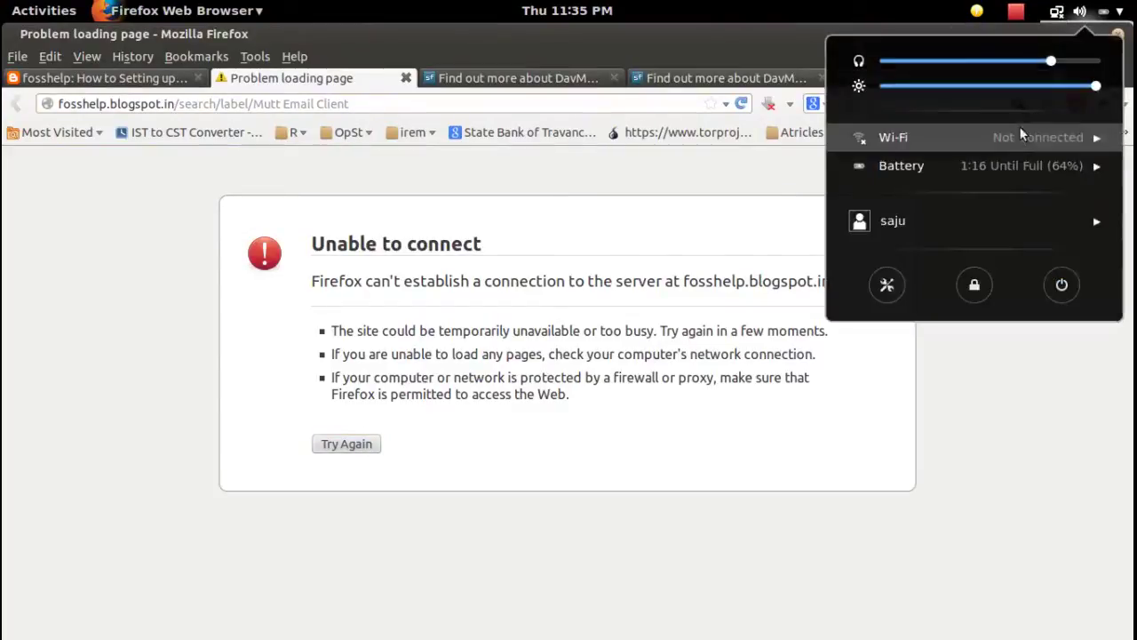
left_click(1019, 136)
left_click(991, 162)
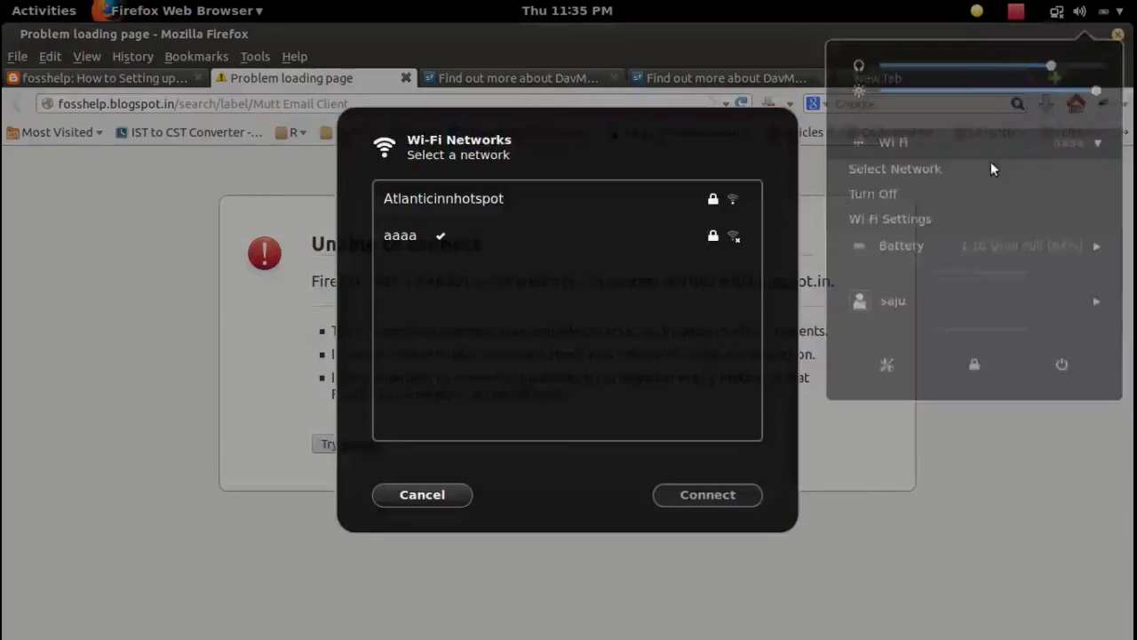
left_click(455, 495)
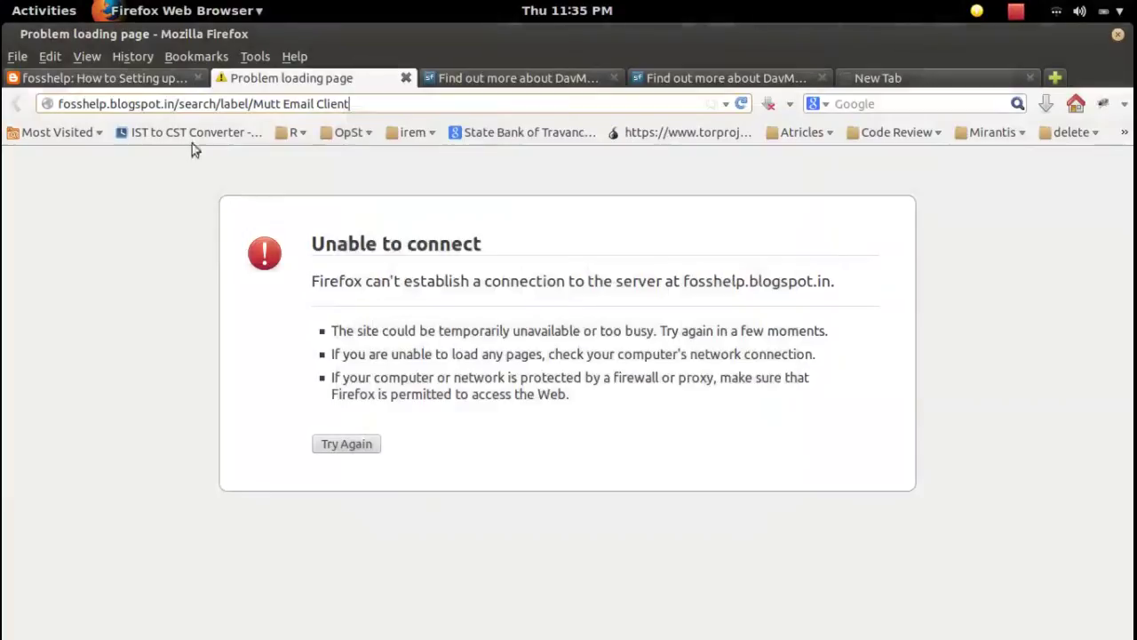
- On the fosshelp guide tab, copy the .muttrc file name from the heading
left_click(151, 78)
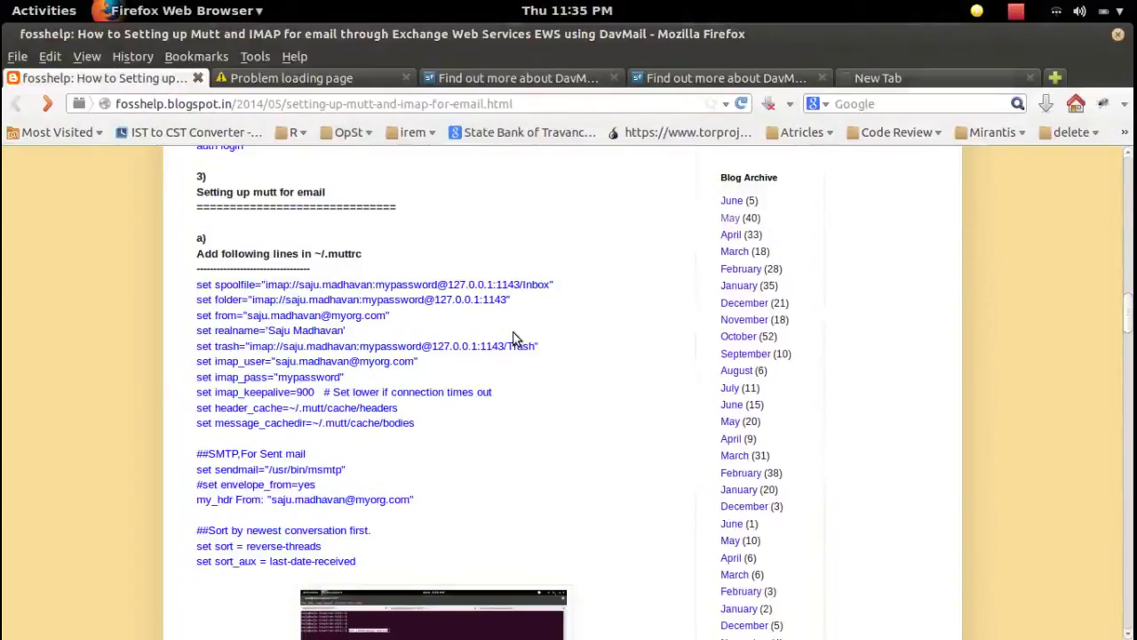
left_click_drag(364, 254, 323, 254)
right_click(330, 255)
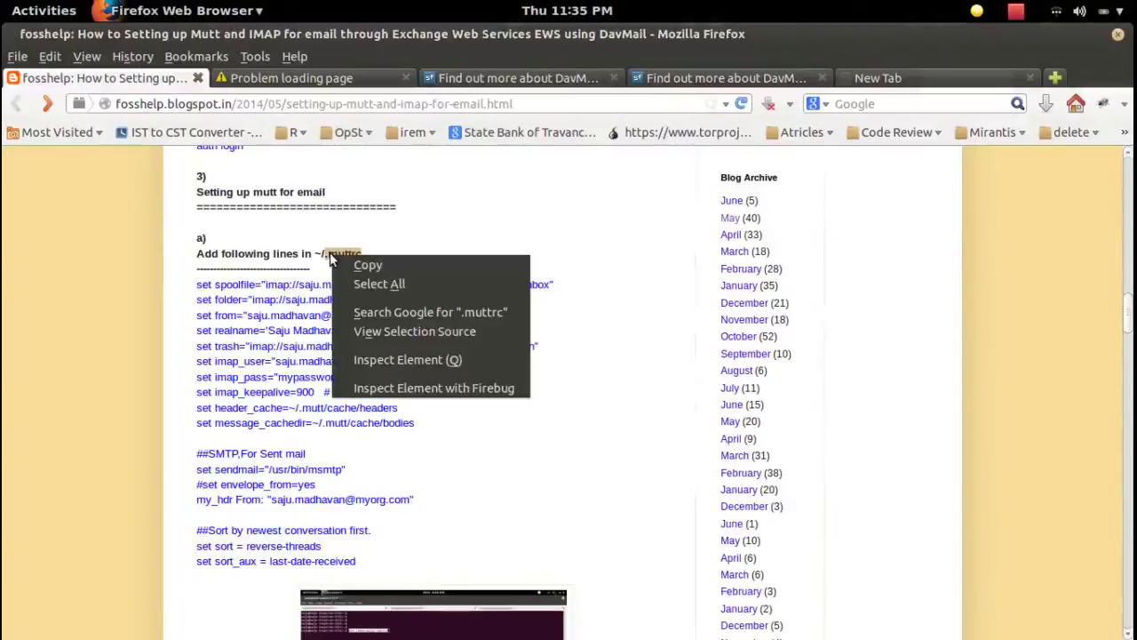
left_click(366, 266)
key("super")
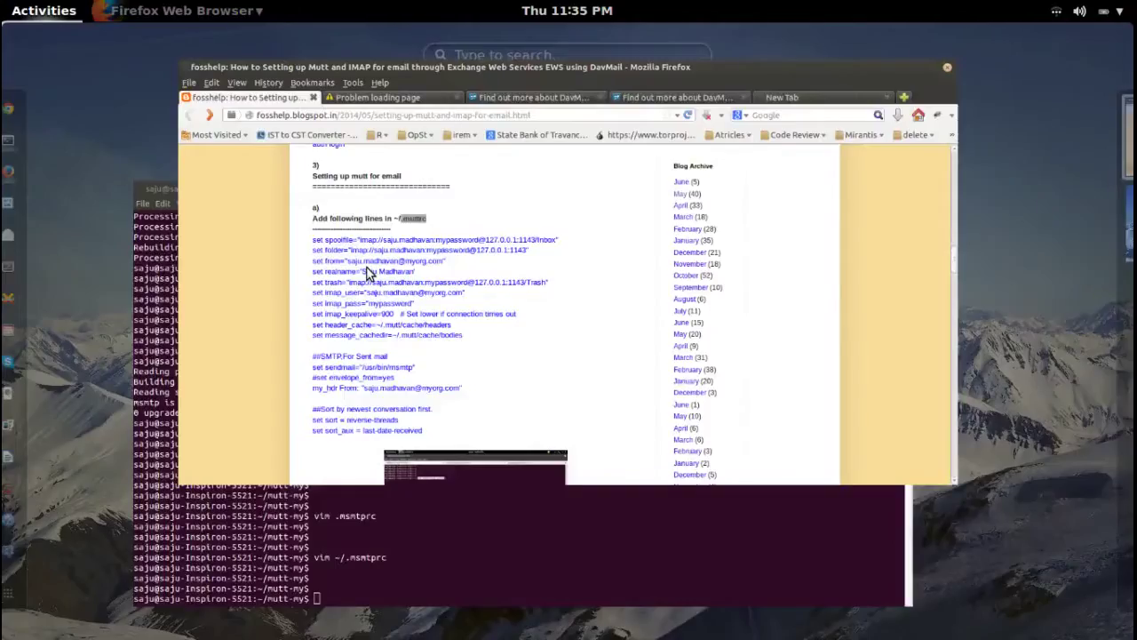
- Run sudo apt-get install mutt, which reports mutt is already the newest version
left_click(450, 500)
key("Return")
key("Return")
key("Return")
key("Return")
type("sudo apt-get")
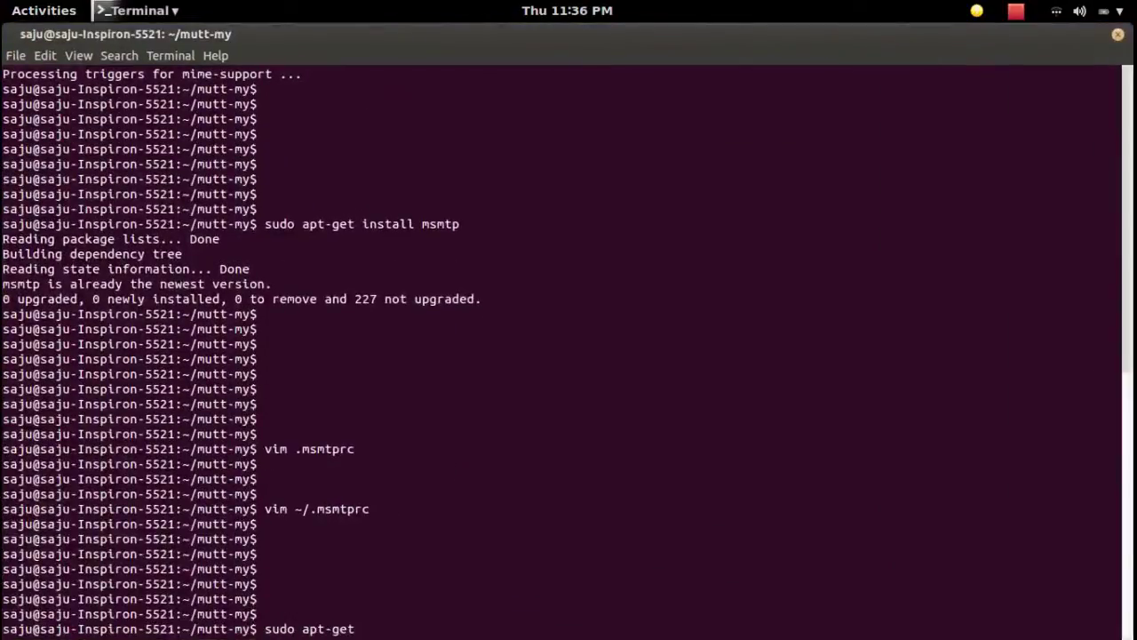
type(" install mutt")
key("Return")
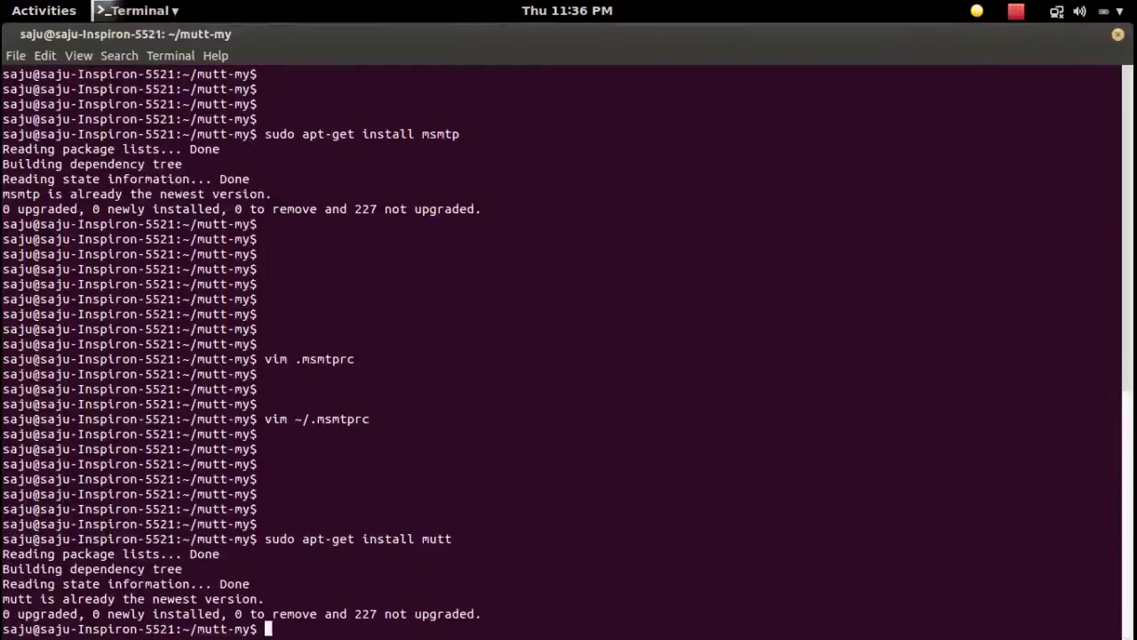
- Open ~/.muttrc in vim, removing the extra dot from the typed path
key("Return")
key("Return")
key("Return")
key("Return")
key("Return")
key("Return")
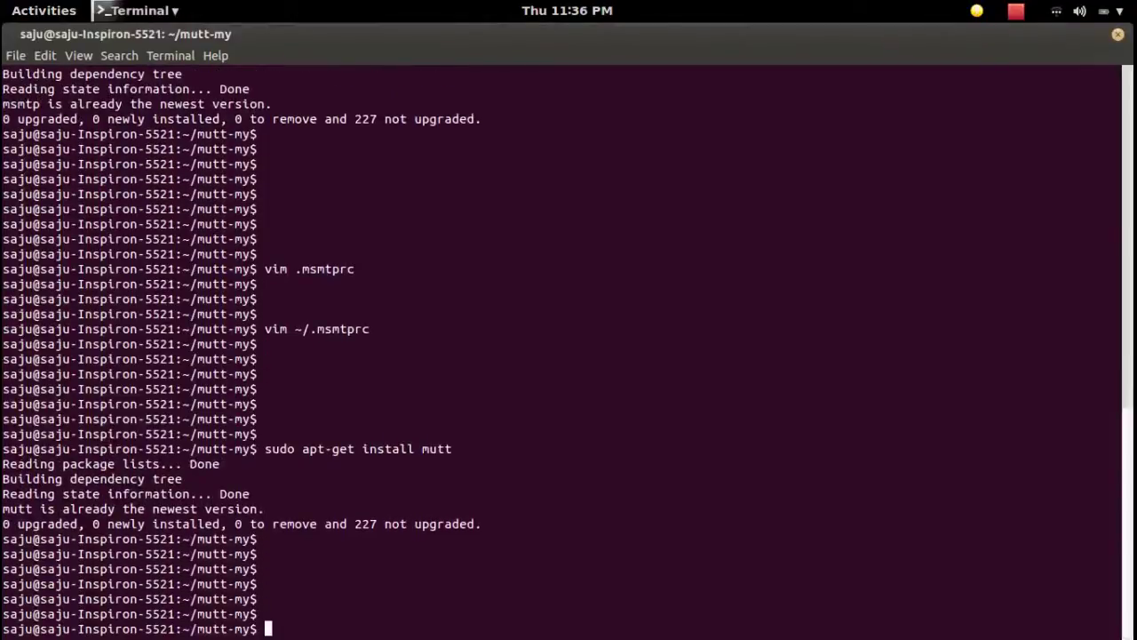
type("v")
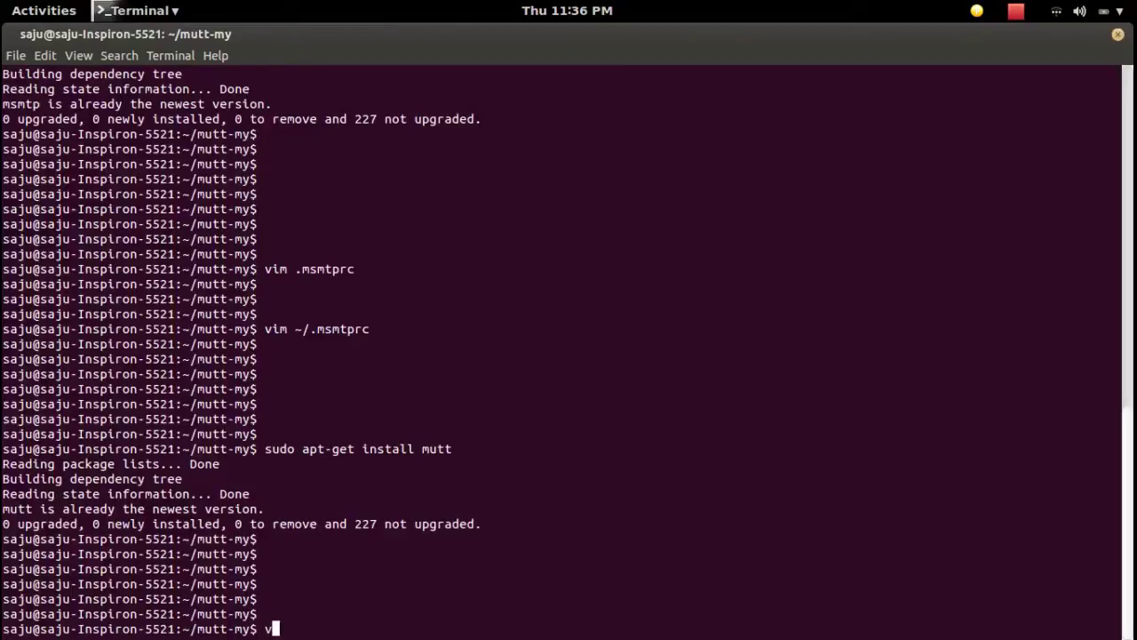
type("im ~/..muttrc")
key("Left")
key("Left")
key("Left")
key("Left")
key("Left")
key("Left")
key("BackSpace")
key("Return")
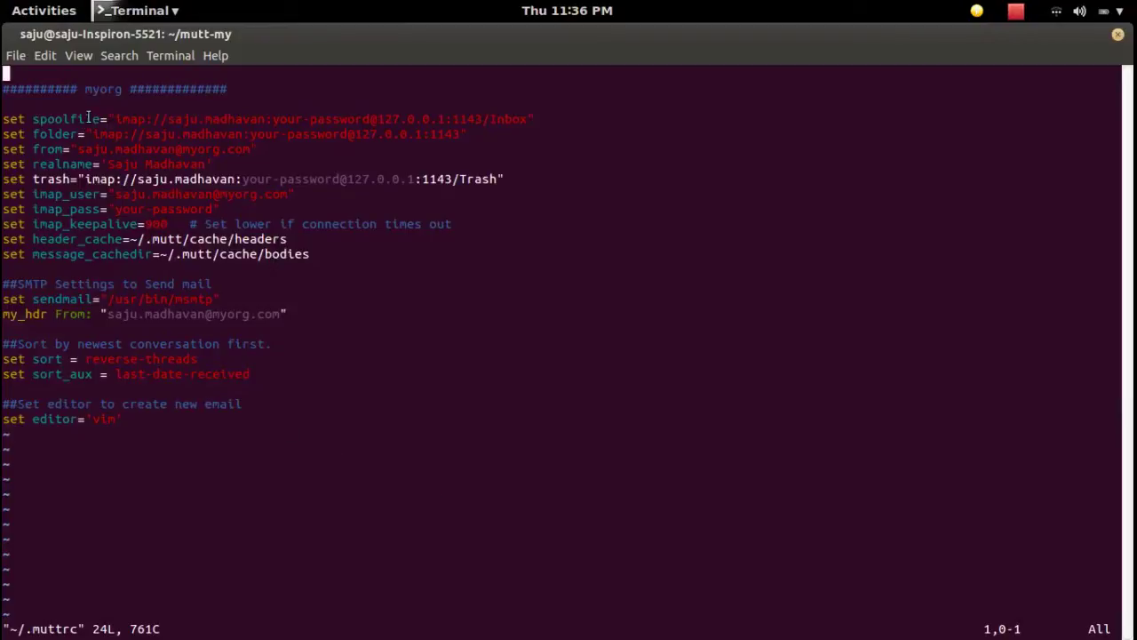
- Highlight the imap 127.0.0.1 address and port 1143 in spoolfile, then open DavMail's menu
left_click_drag(112, 118, 444, 124)
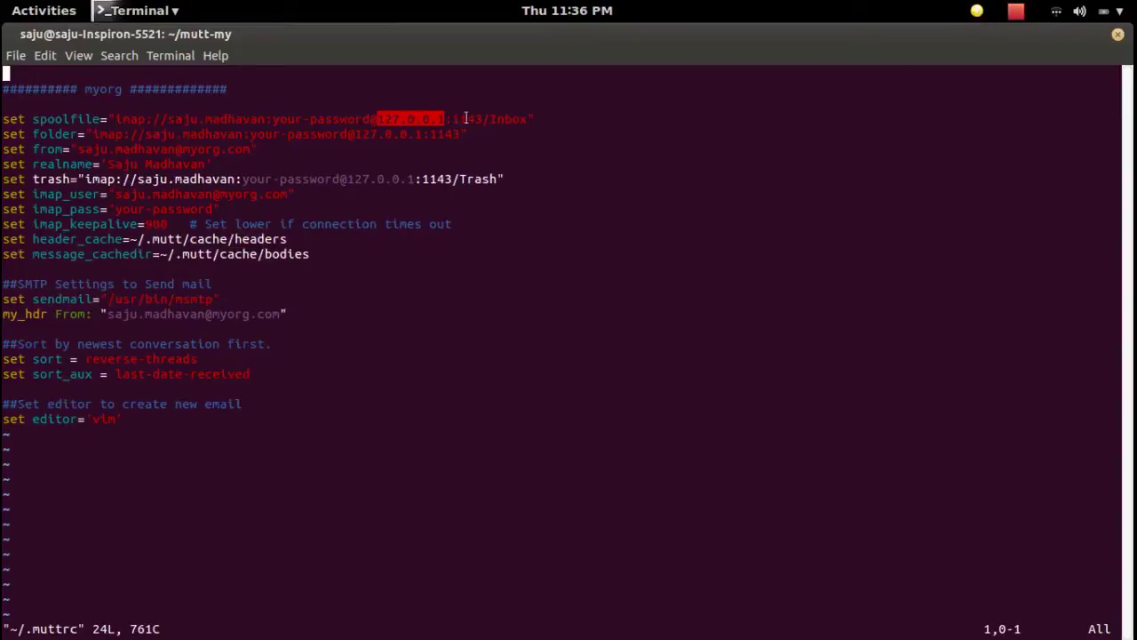
left_click_drag(480, 119, 450, 119)
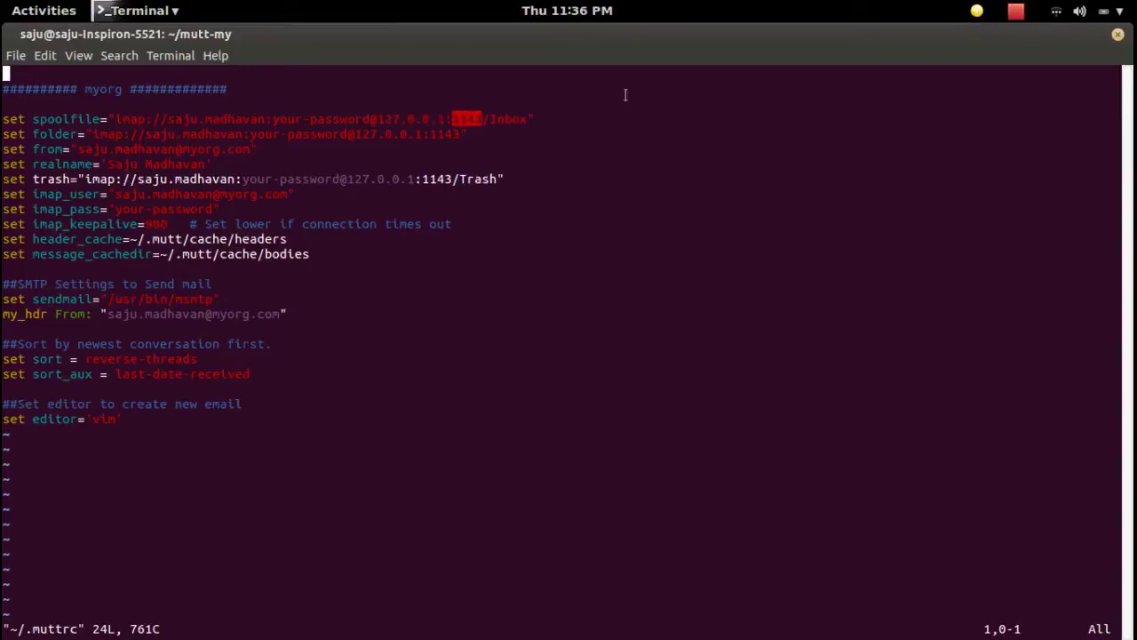
left_click(977, 11)
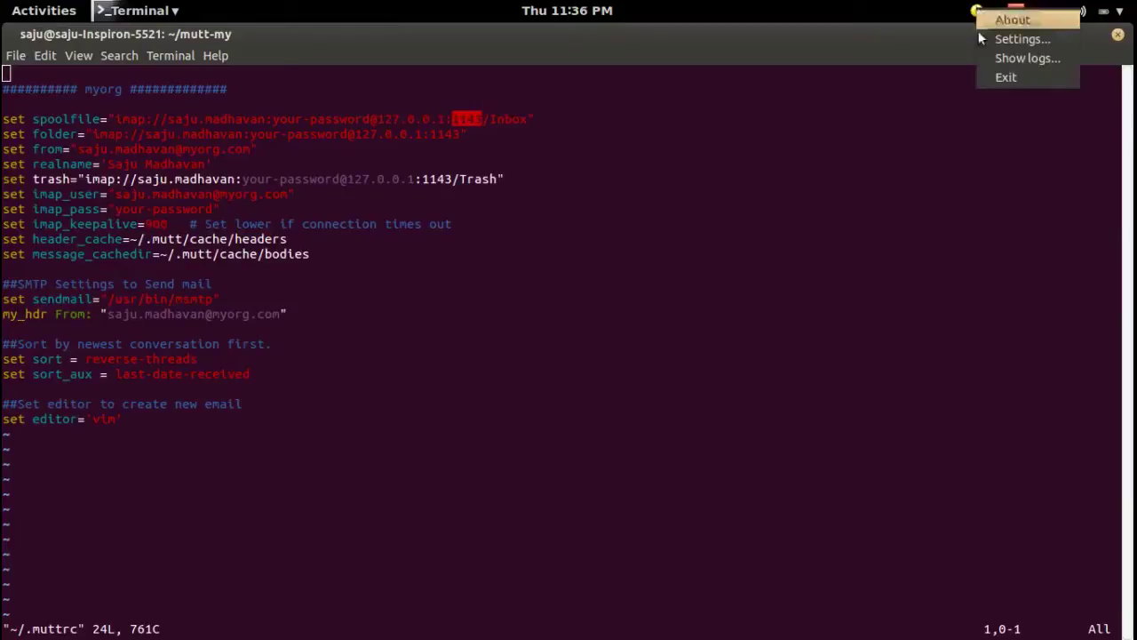
- Open DavMail Settings, move the dialog aside to confirm ports 1143/1025, and refocus vim
left_click(983, 39)
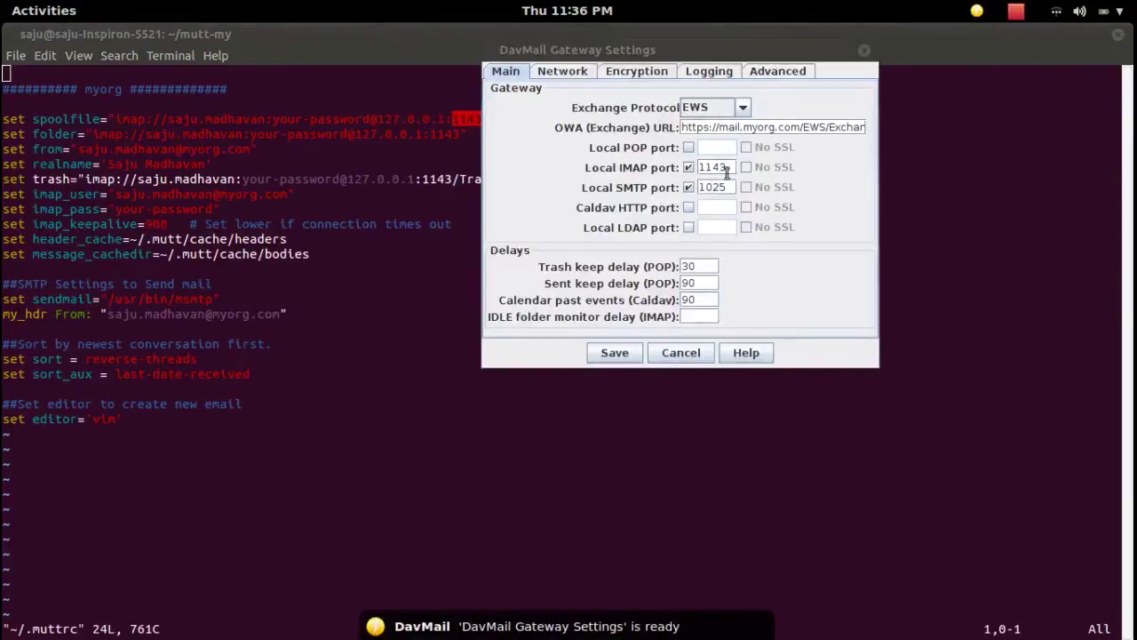
left_click_drag(702, 62, 771, 62)
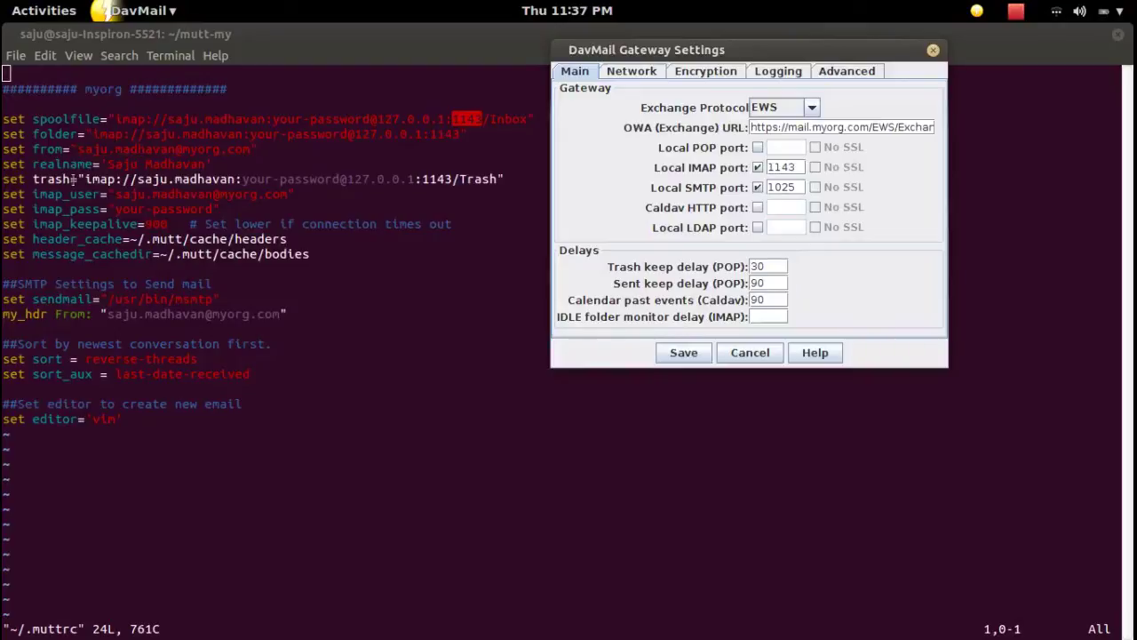
left_click(367, 183)
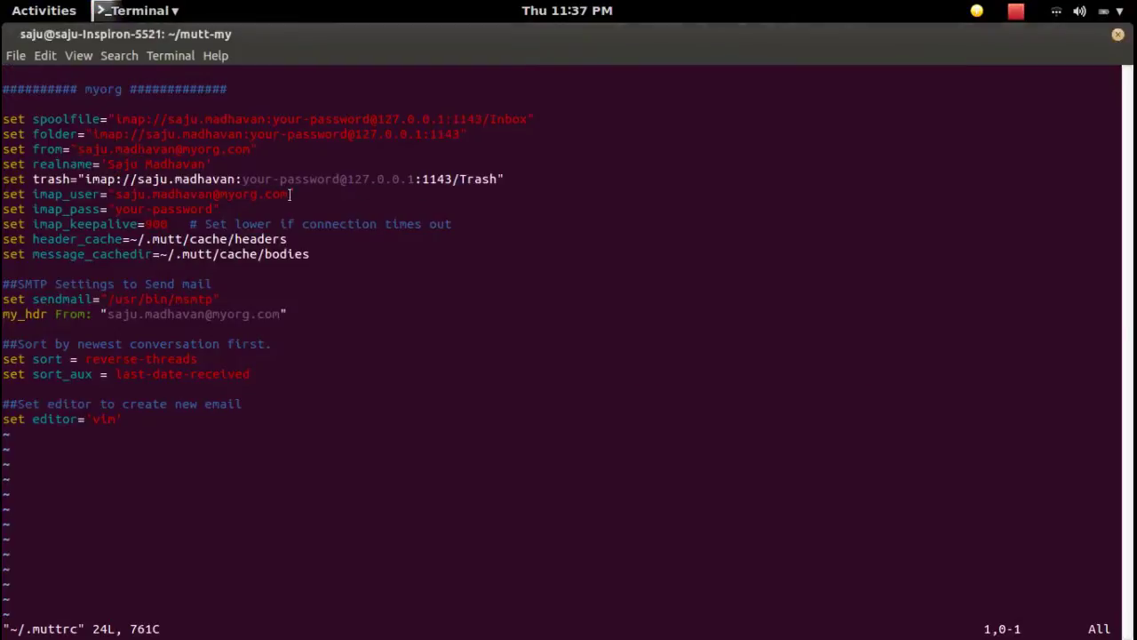
left_click_drag(245, 183, 339, 188)
left_click_drag(252, 135, 346, 135)
left_click_drag(272, 120, 369, 121)
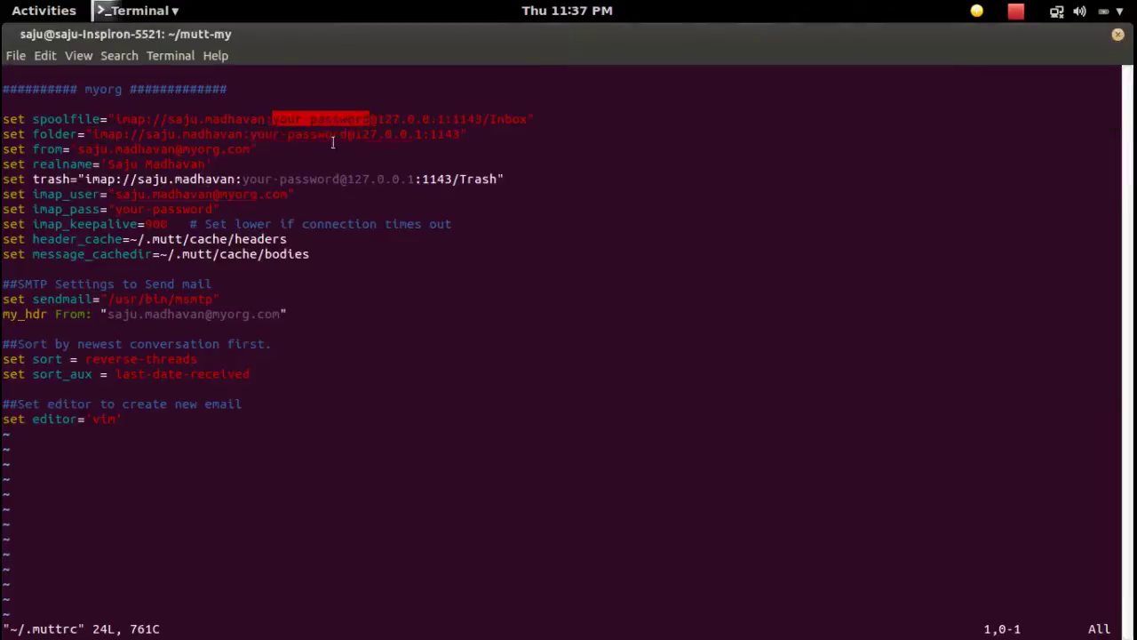
left_click_drag(218, 210, 120, 208)
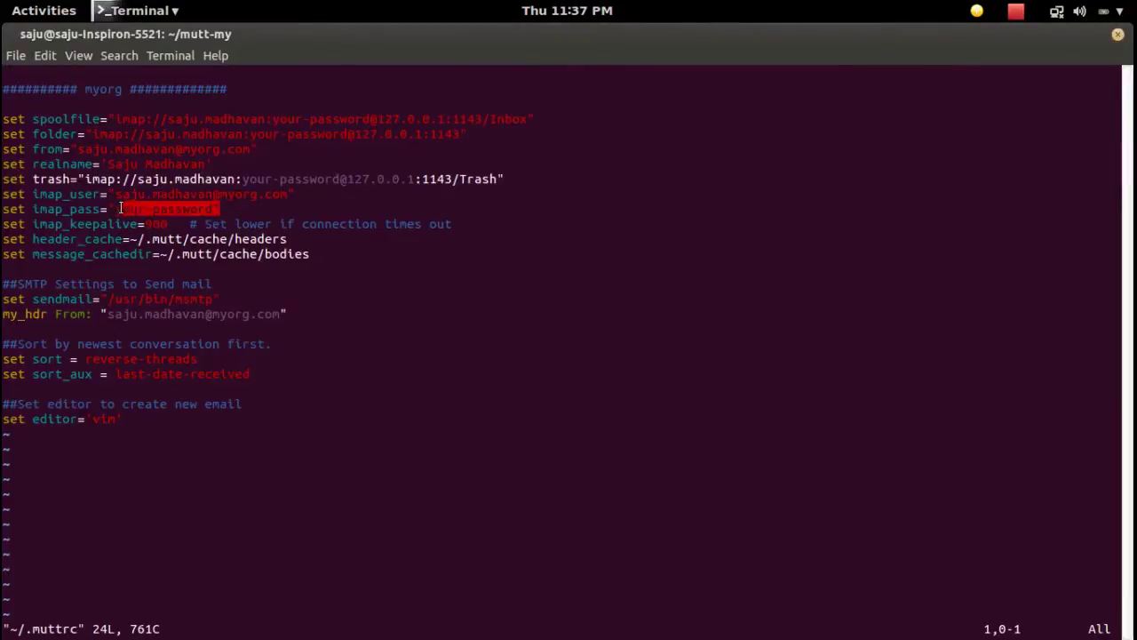
left_click_drag(250, 211, 8, 195)
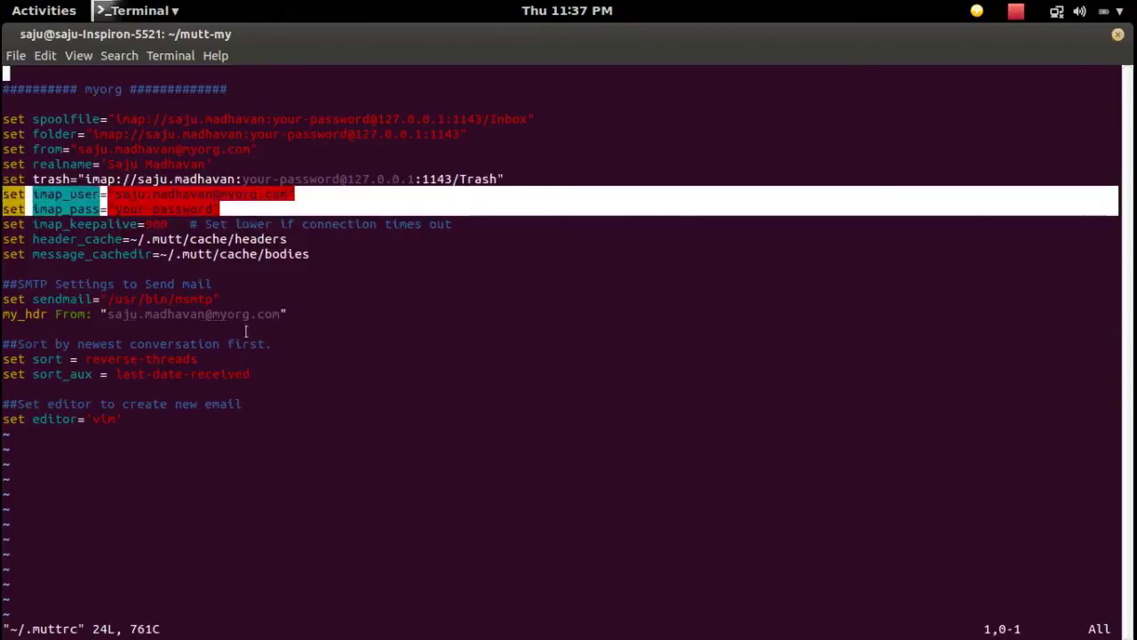
left_click(350, 266)
left_click_drag(350, 265, 5, 238)
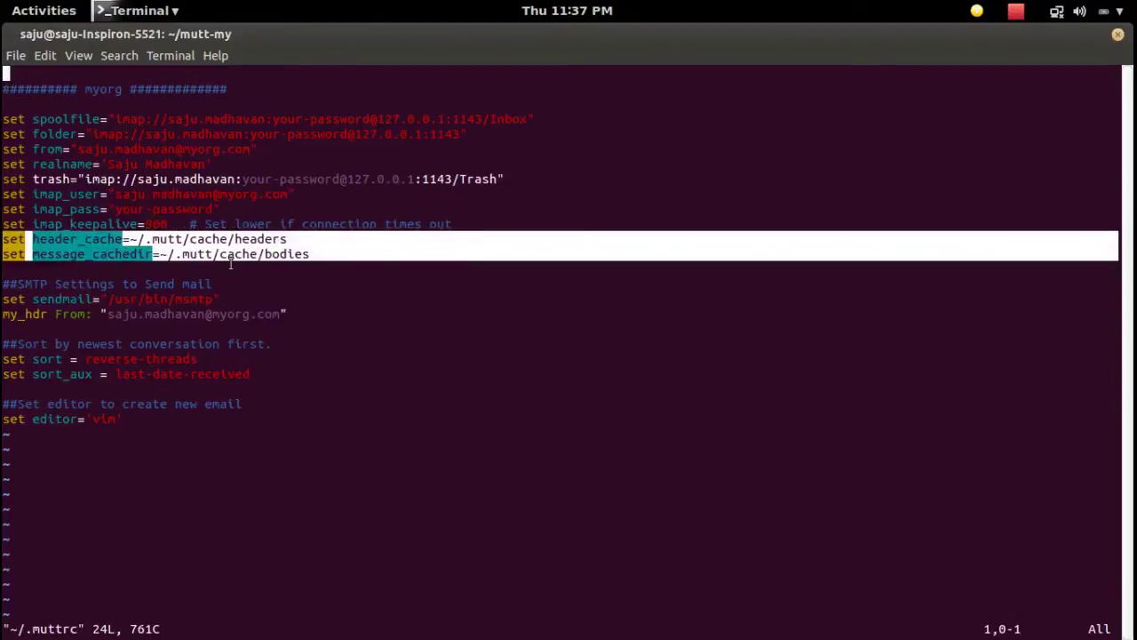
left_click(266, 342)
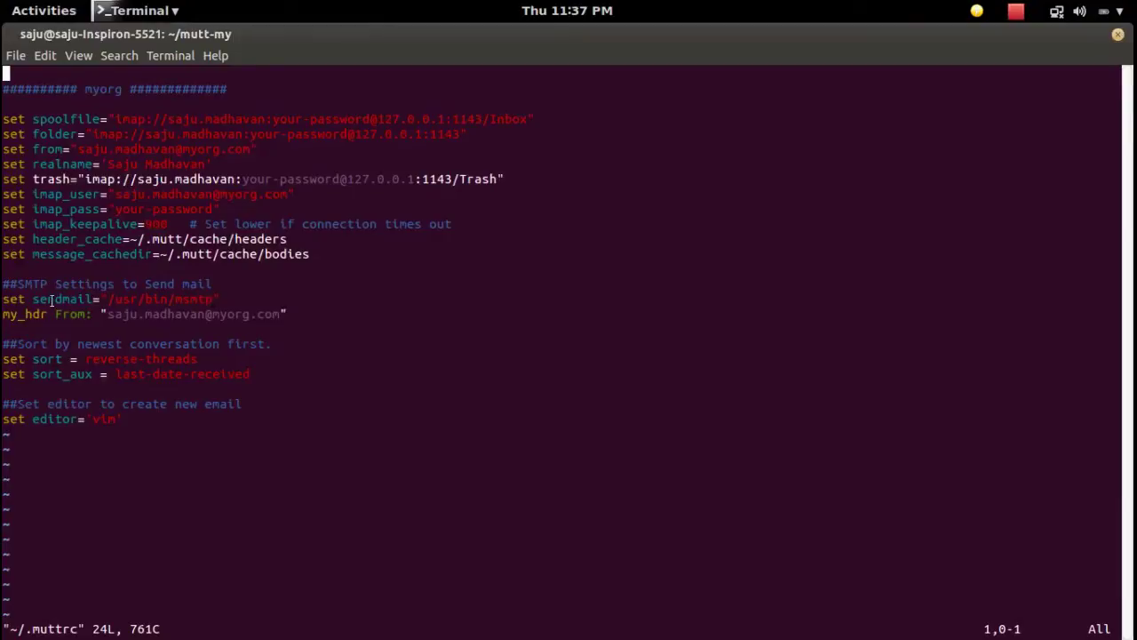
- Highlight the sendmail msmtp path, my_hdr From address, three sort settings and editor line
left_click_drag(32, 300, 94, 299)
left_click(113, 299)
left_click_drag(214, 300, 178, 302)
left_click_drag(282, 316, 108, 316)
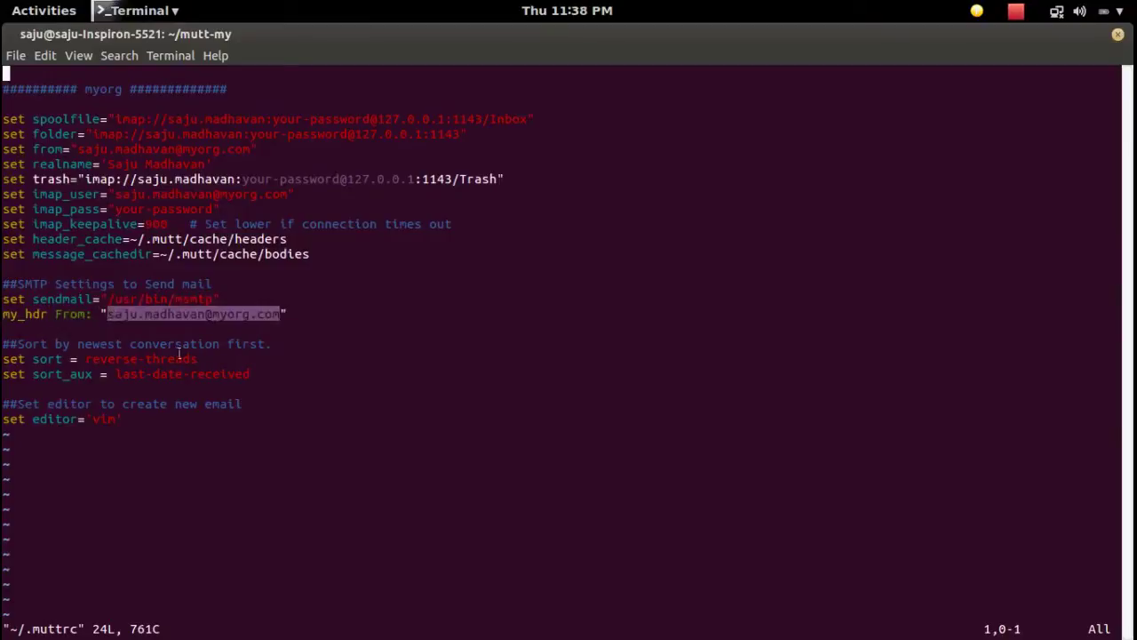
left_click_drag(247, 373, 6, 344)
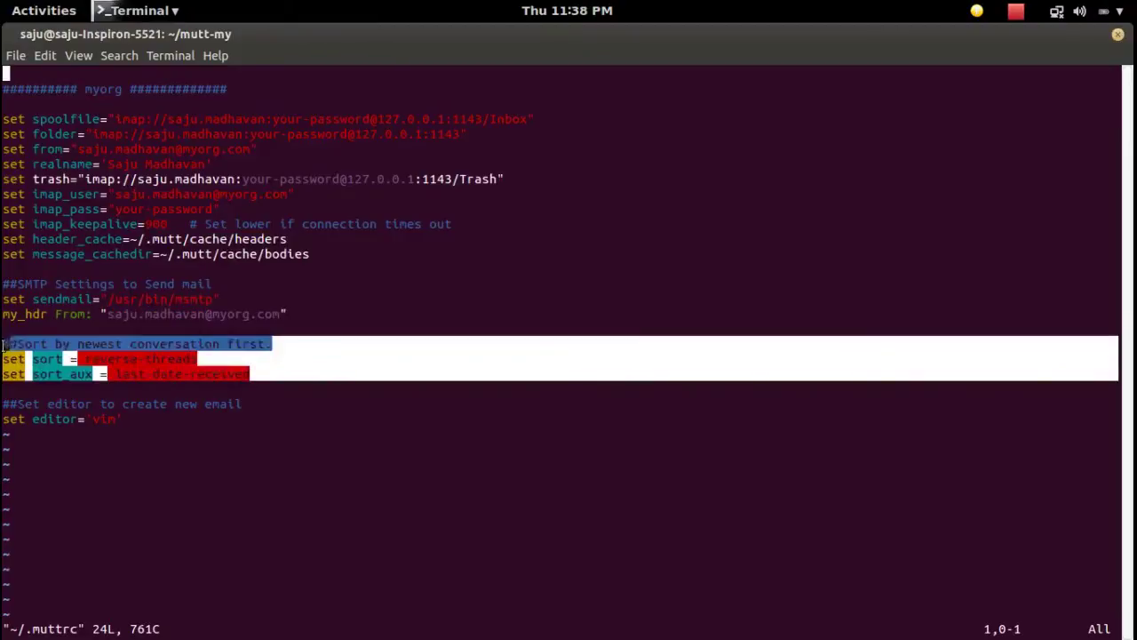
left_click(125, 419)
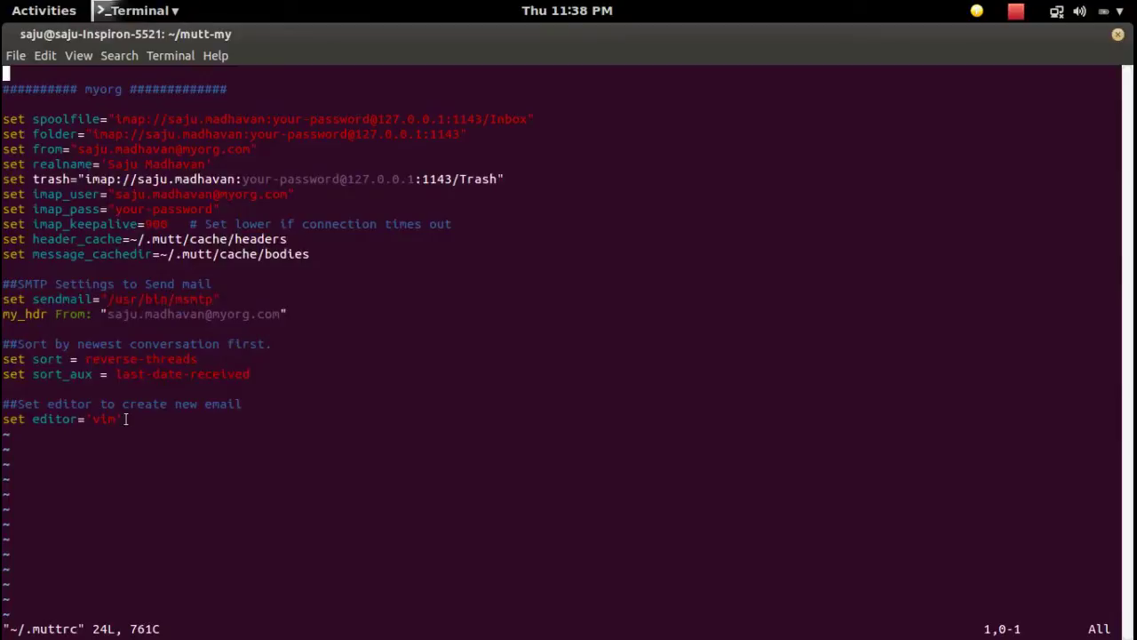
left_click_drag(126, 418, 2, 419)
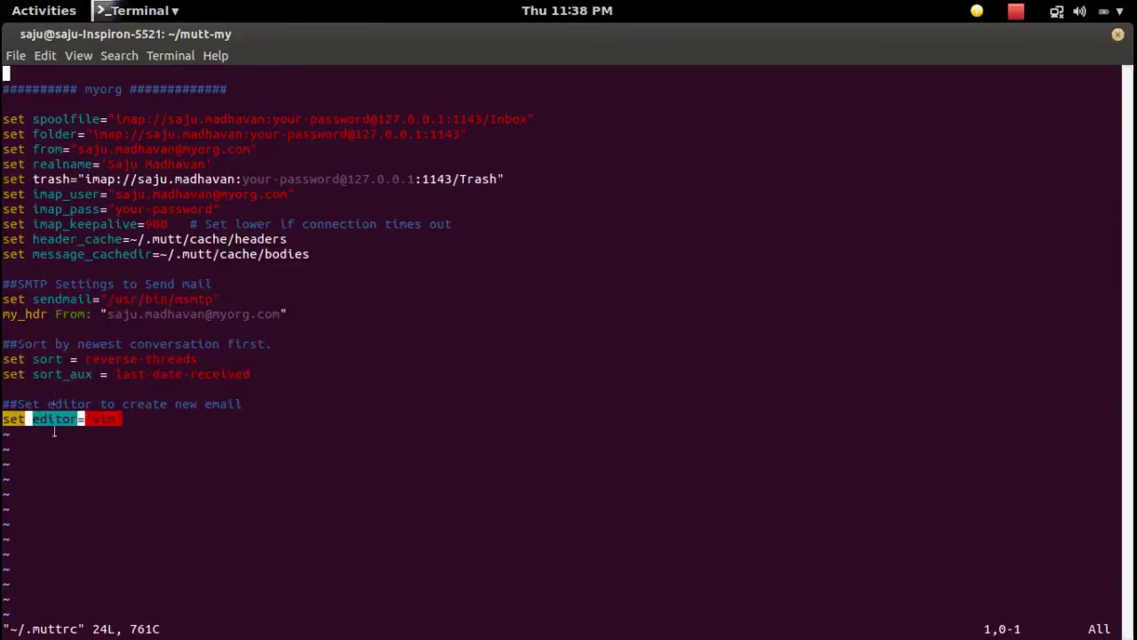
- Save ~/.muttrc and quit vim with :wq
type(":w")
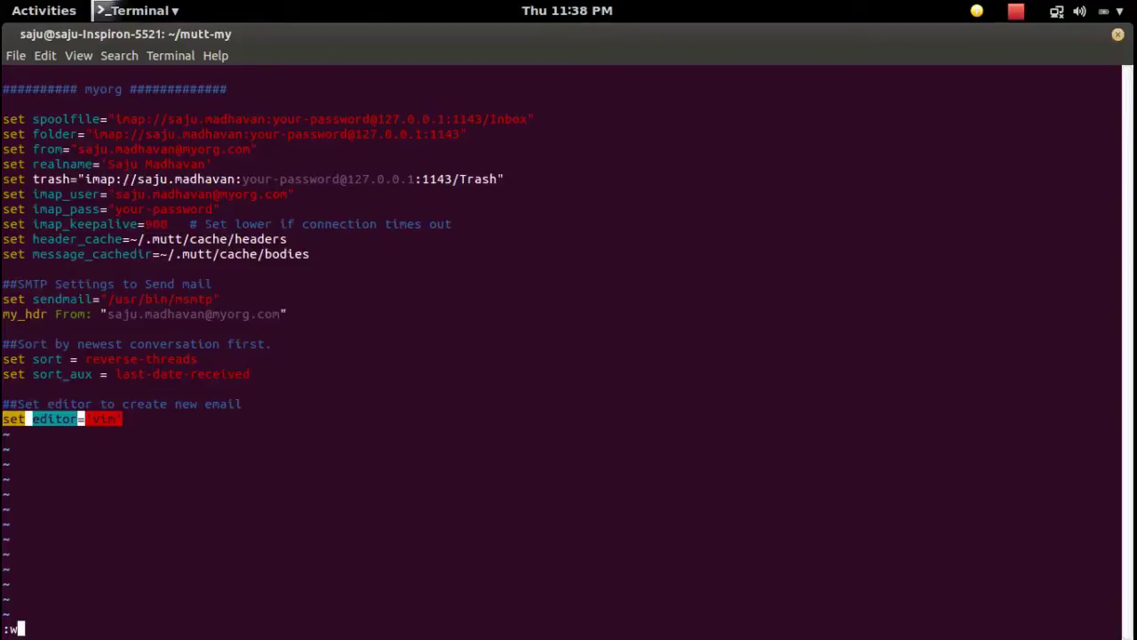
type("q")
key("Return")
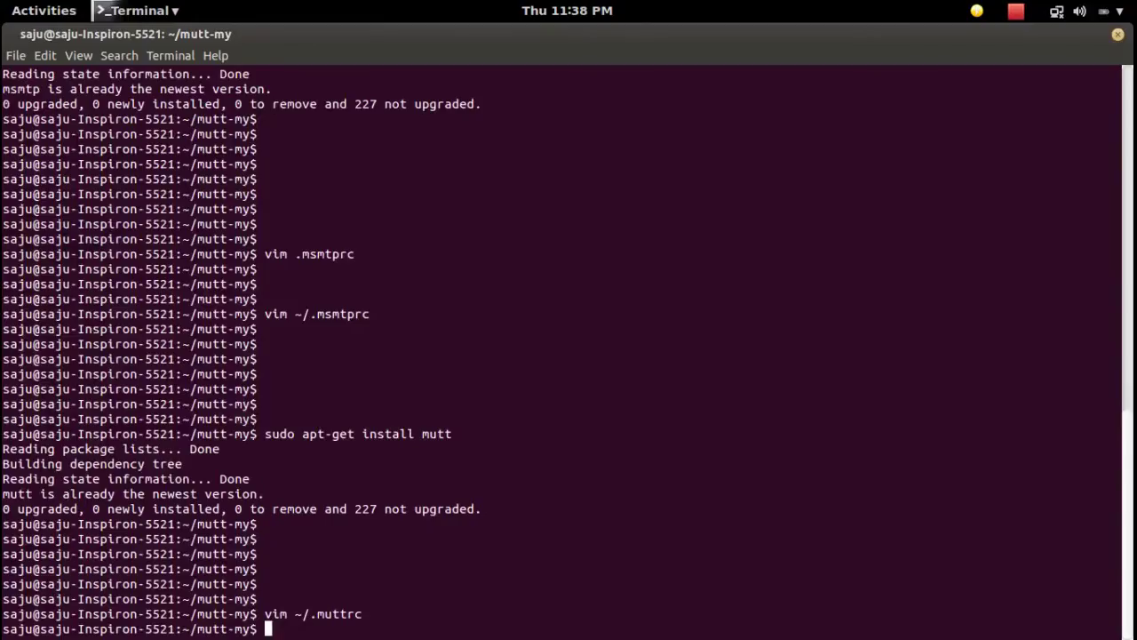
- Check the Wi-Fi network list from the status menu and cancel without connecting
key("Return")
key("Return")
key("Return")
key("Return")
key("Return")
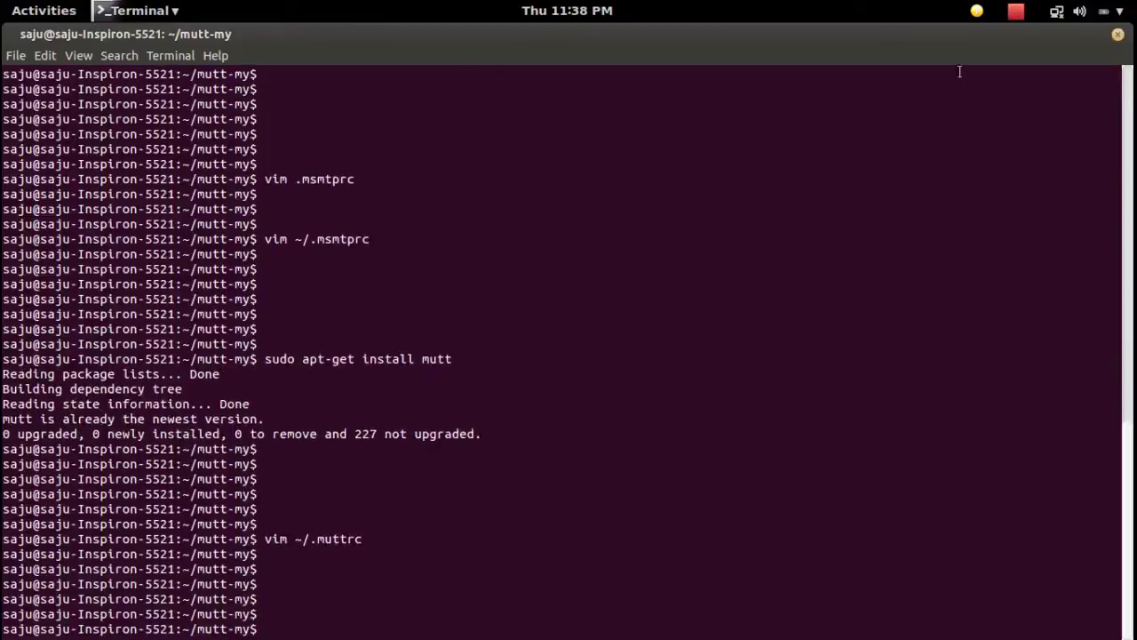
left_click(1057, 13)
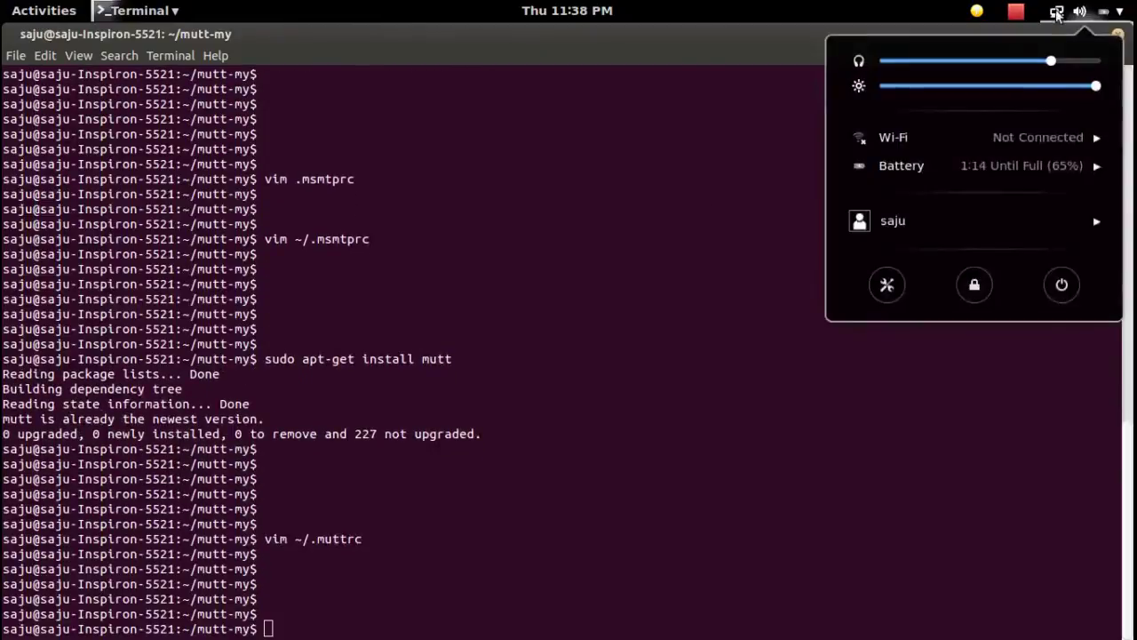
left_click(995, 133)
left_click(978, 162)
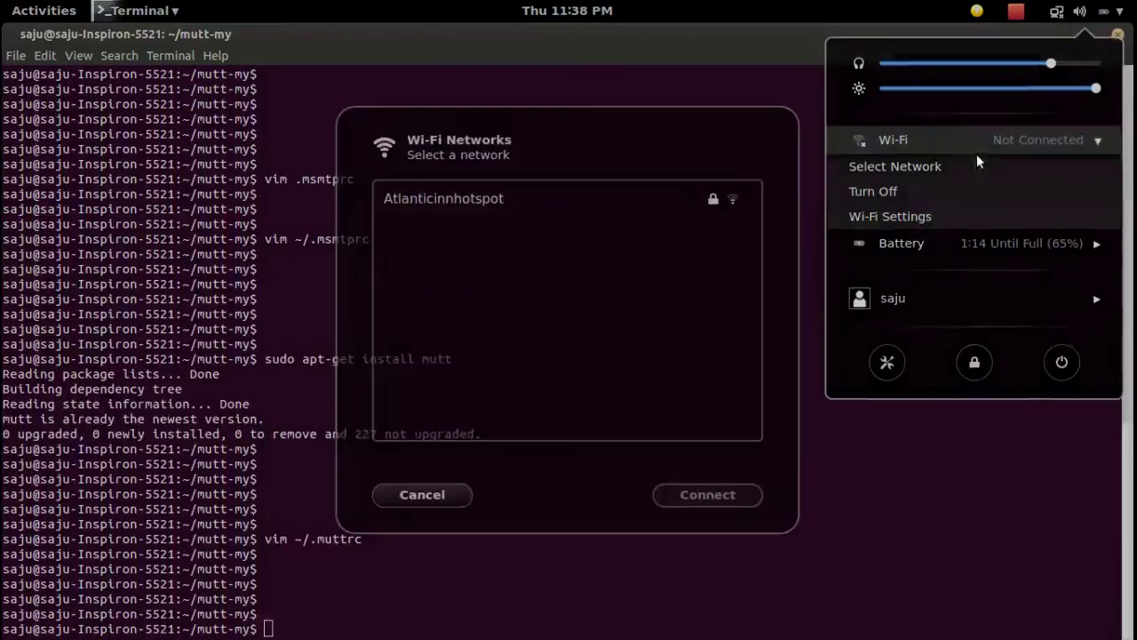
left_click(425, 497)
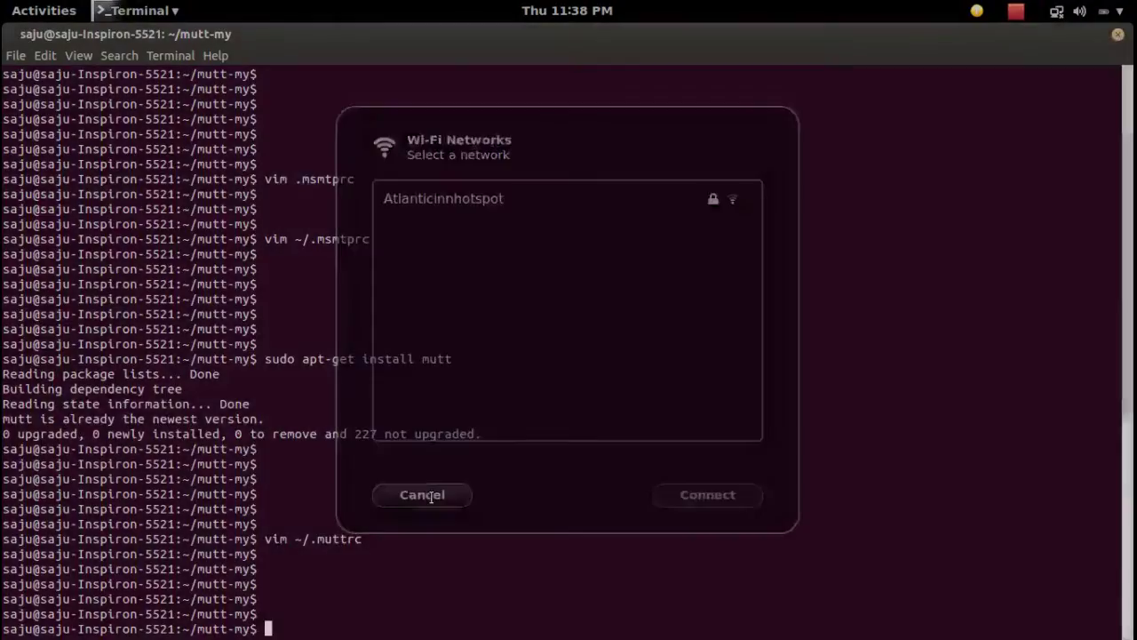
- Show all open windows and switch to Firefox with the fosshelp guide
key("Return")
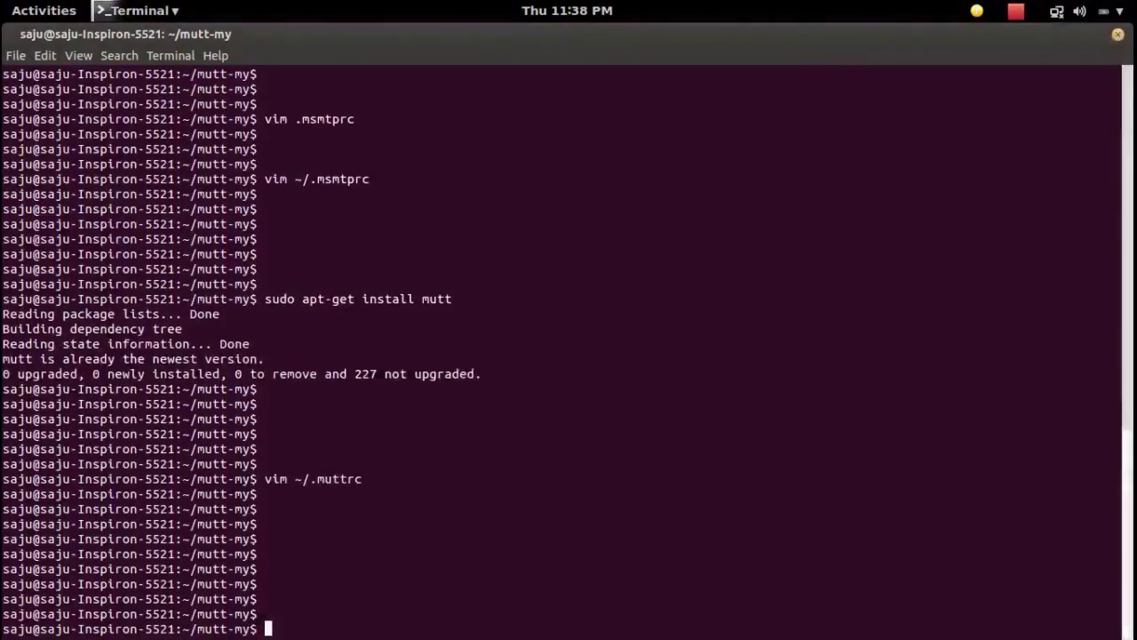
key("super")
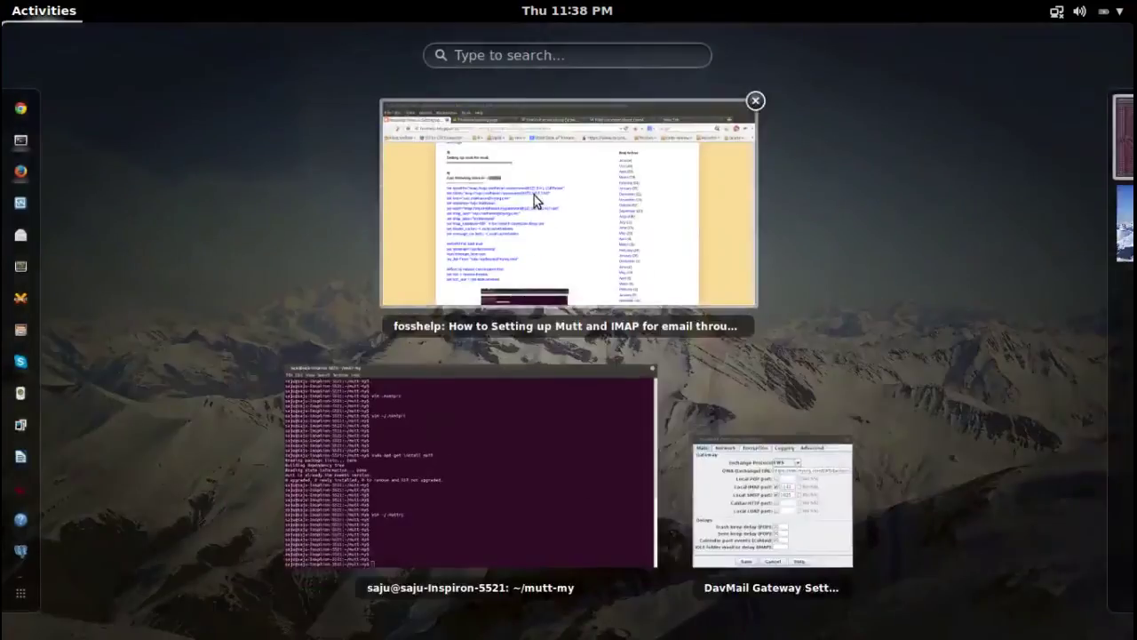
left_click(534, 194)
- Scroll through the guide's ~/.msmtprc and ~/.muttrc lines, then switch back to GNOME Terminal
left_click_drag(1126, 322, 1127, 293)
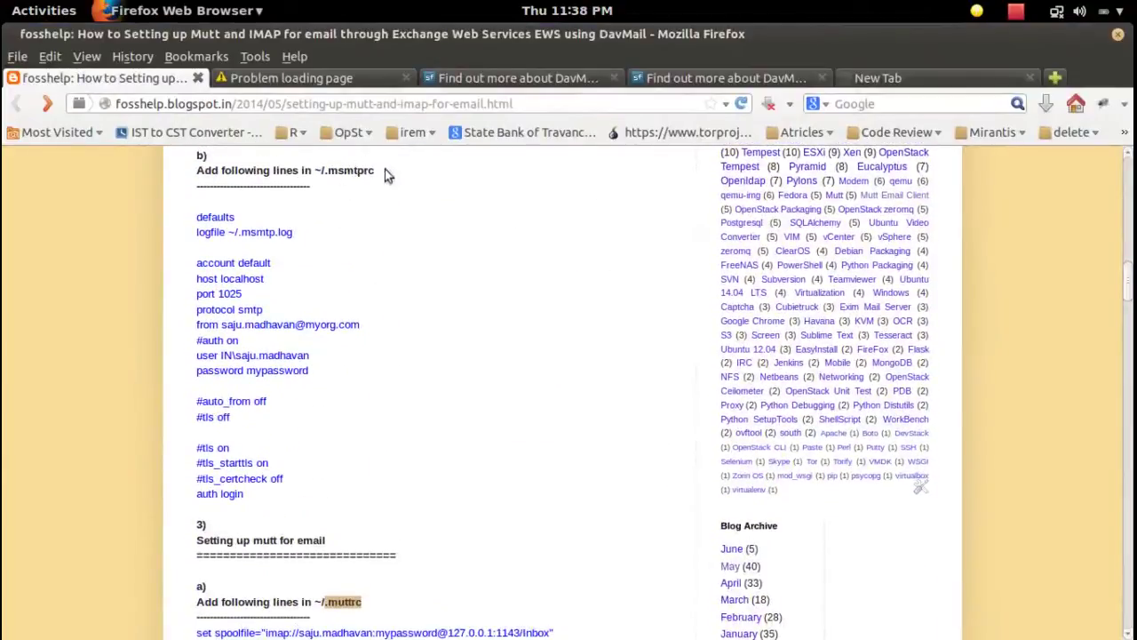
left_click_drag(1126, 277, 1127, 313)
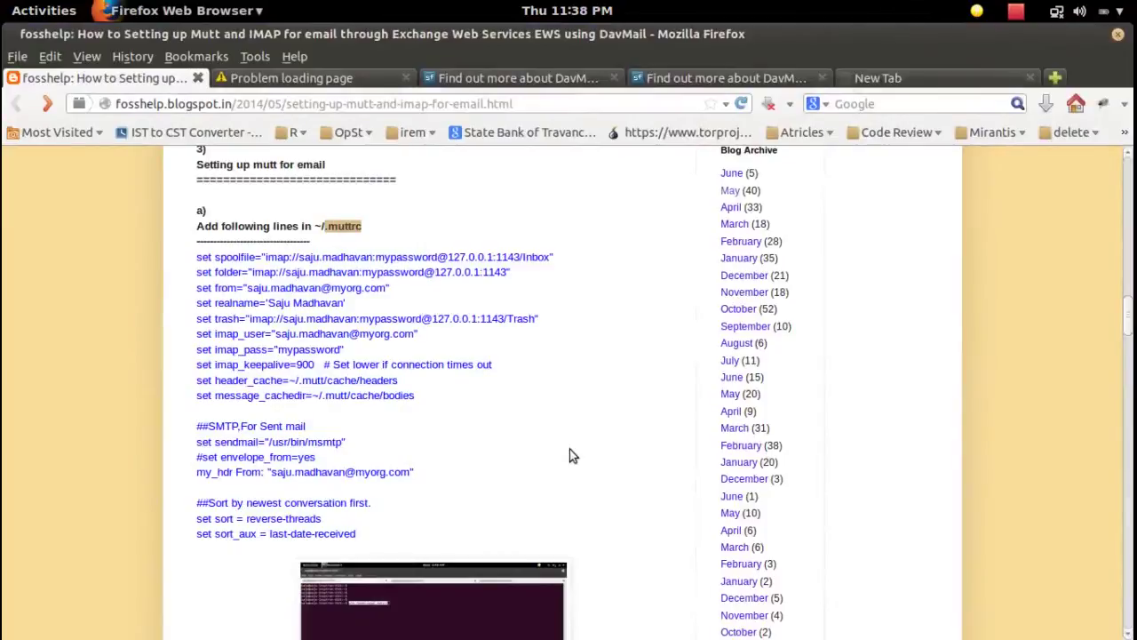
key("super")
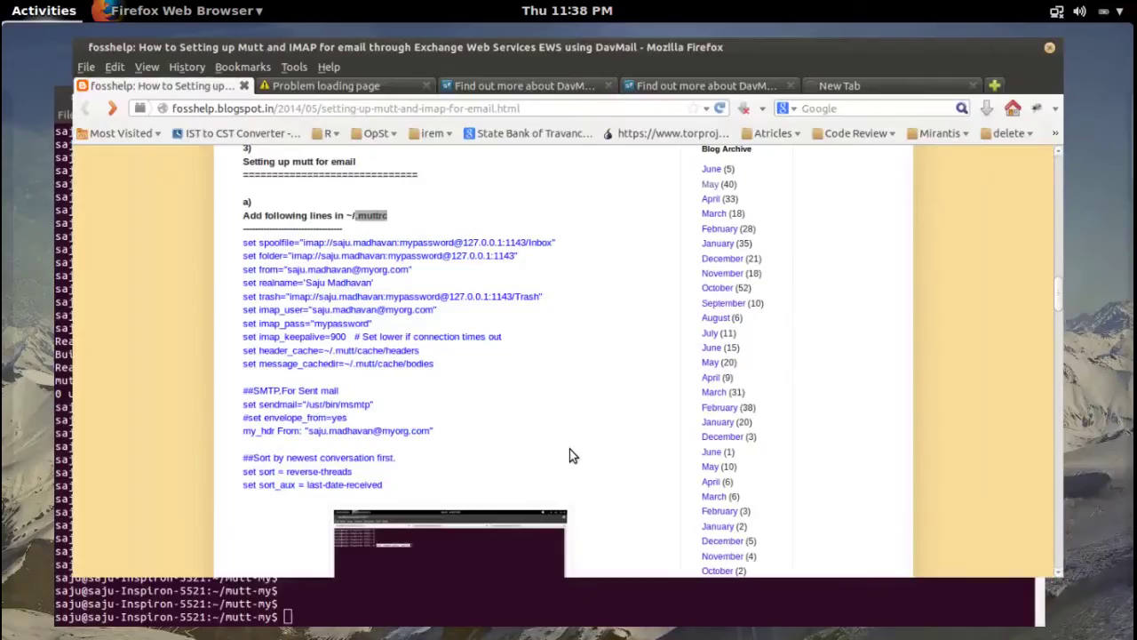
key("super")
left_click(569, 448)
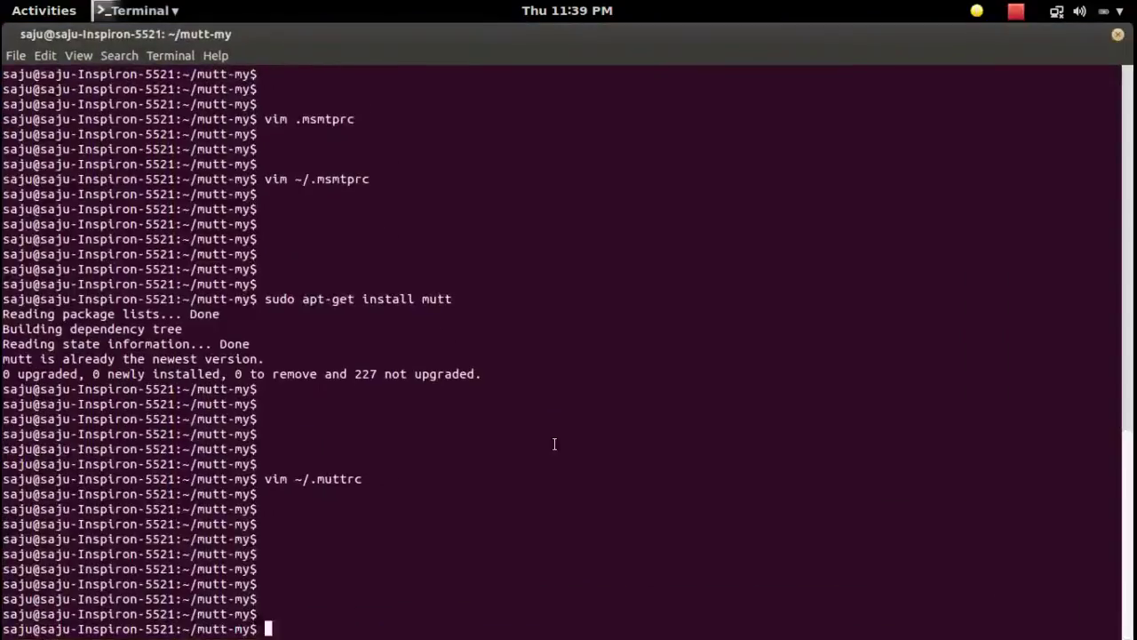
- Run mutt against the local DavMail IMAP gateway, which reports 'Login failed.'
type("mu")
key("BackSpace")
key("BackSpace")
type("mutt")
key("Return")
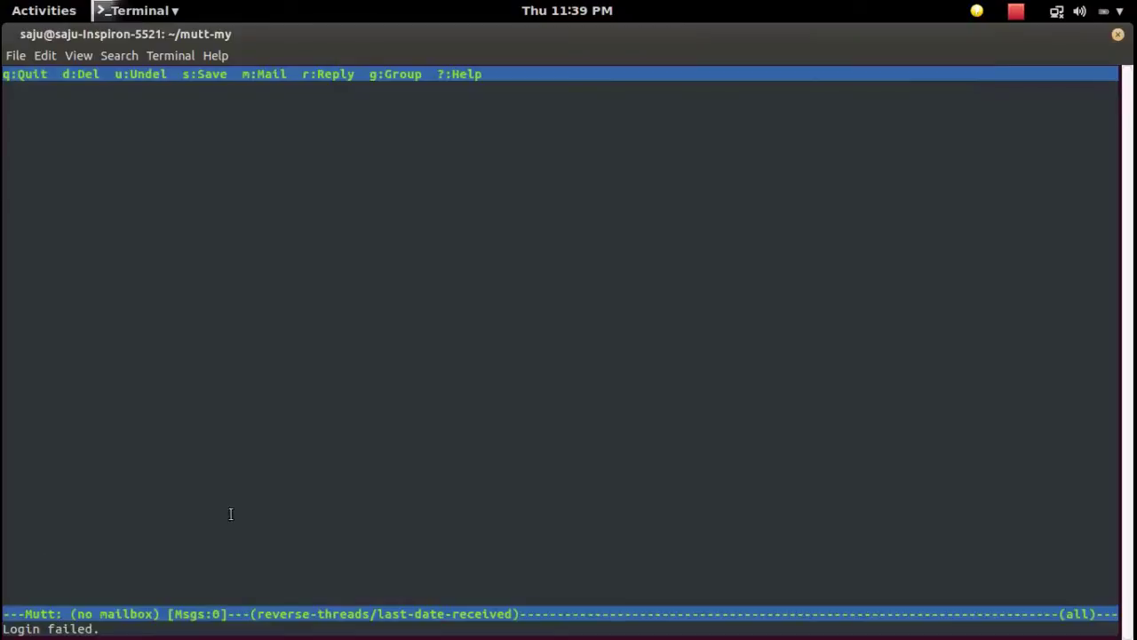
- Quit mutt, then reopen .muttrc in vim from history and quit without changes
key("i")
key("q")
key("Return")
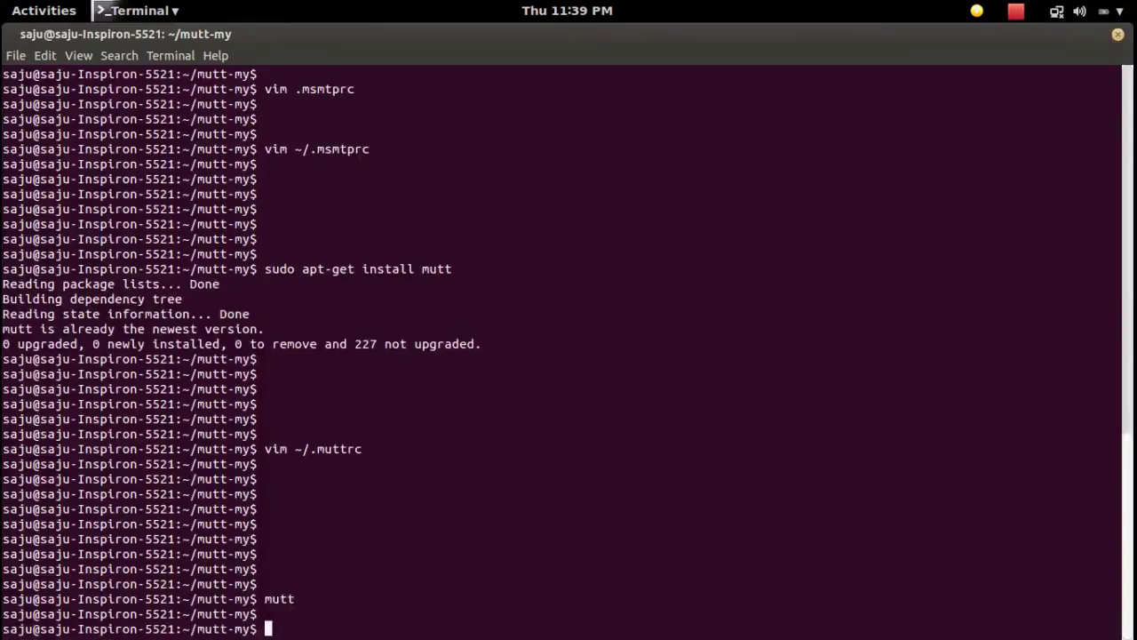
key("Up")
key("Up")
key("Up")
key("Up")
key("Return")
type(":q")
key("Return")
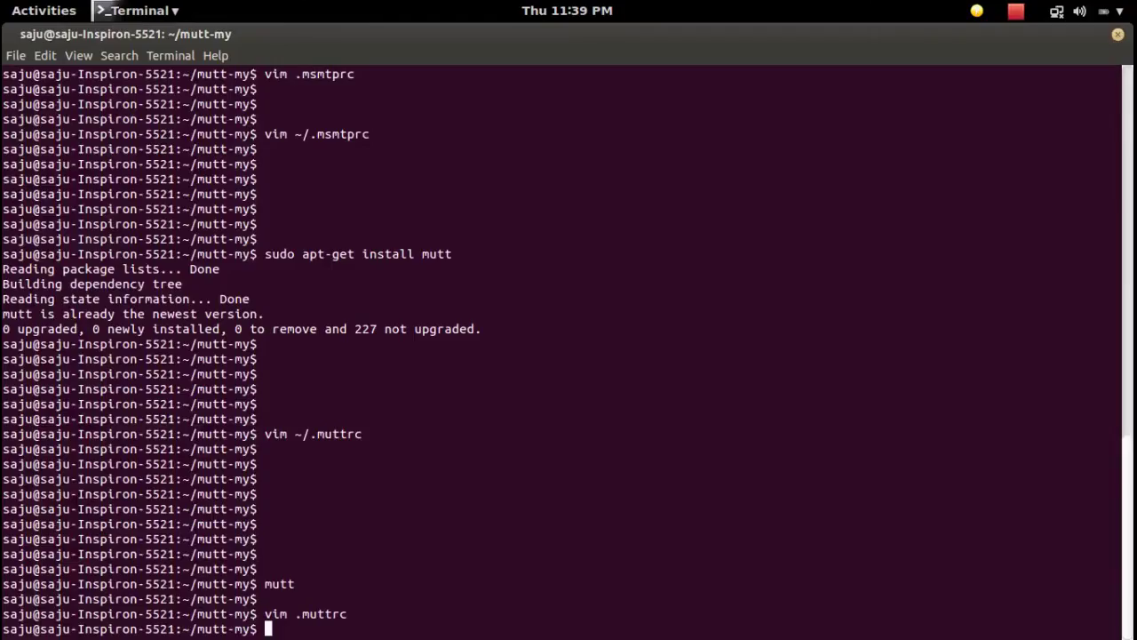
- Edit a recalled command to open ~/.msmtprc in vim, look it over, and quit
key("Up")
key("Up")
key("Up")
key("Up")
key("Down")
key("Down")
key("Down")
key("Up")
key("Up")
key("Up")
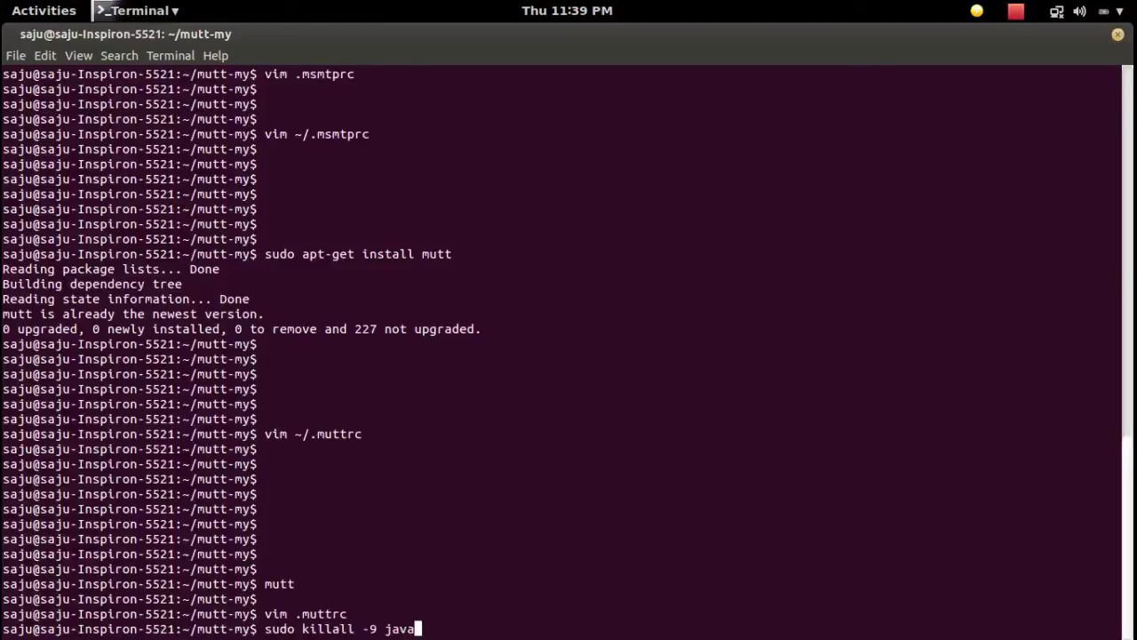
key("Down")
key("Down")
key("Up")
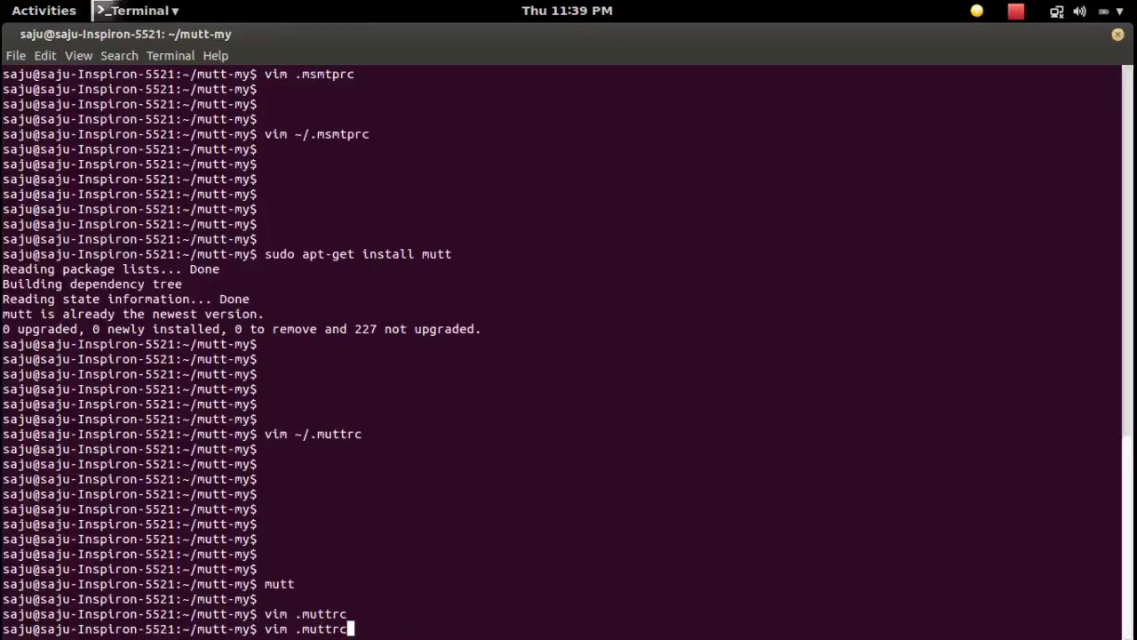
key("Up")
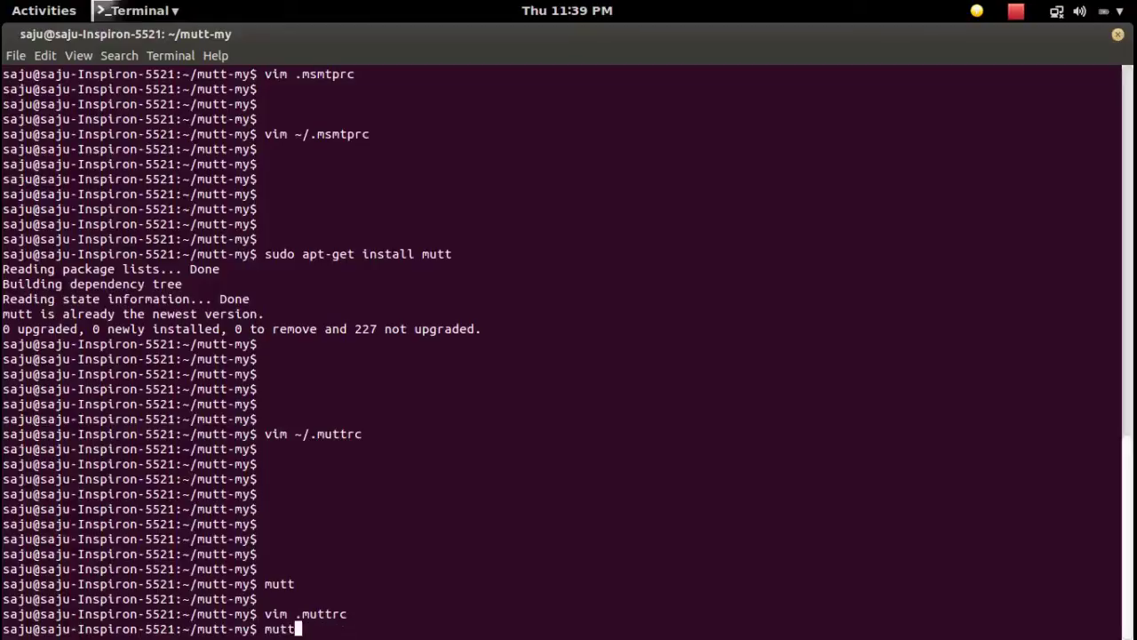
key("Up")
key("Left")
key("Left")
key("Left")
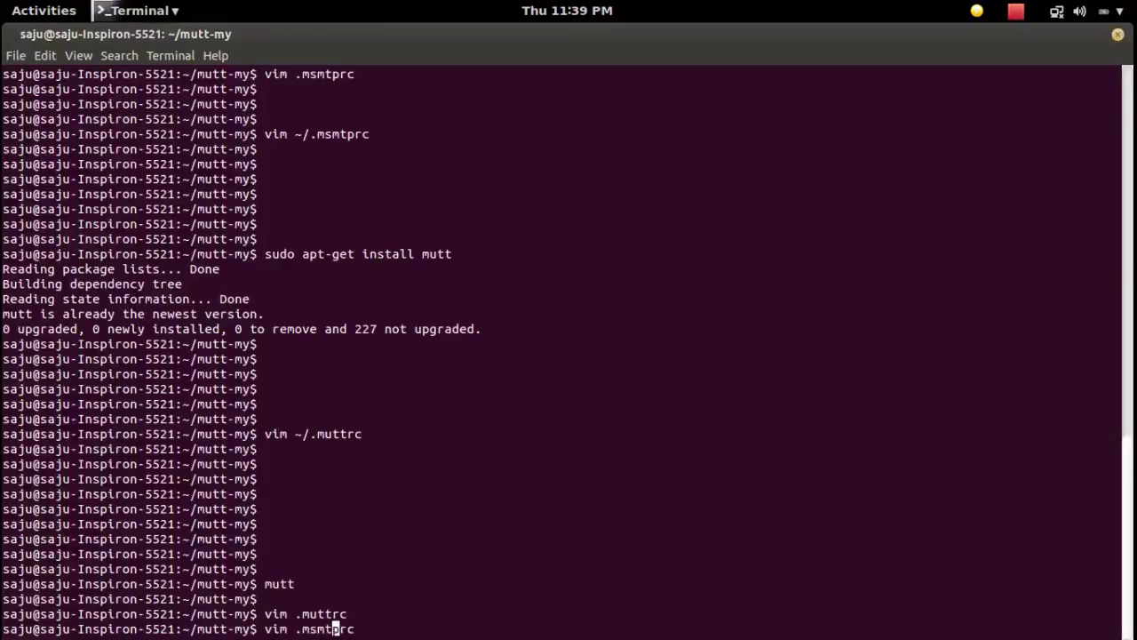
key("Left")
key("Left")
key("Left")
key("Left")
key("Left")
type("~/")
key("Return")
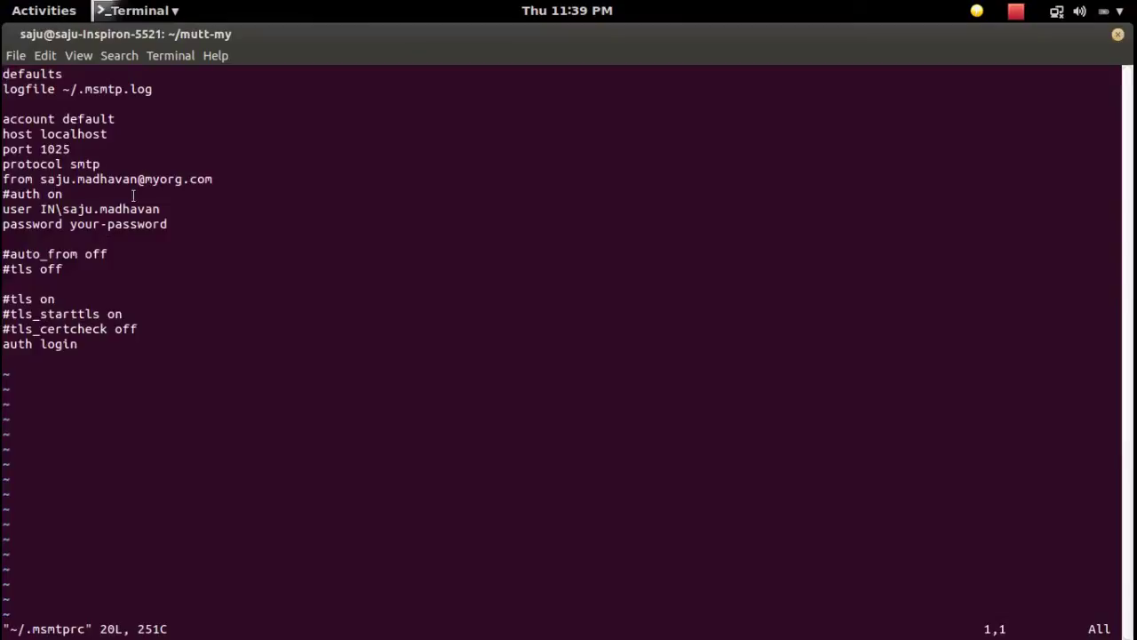
type(":q")
key("Return")
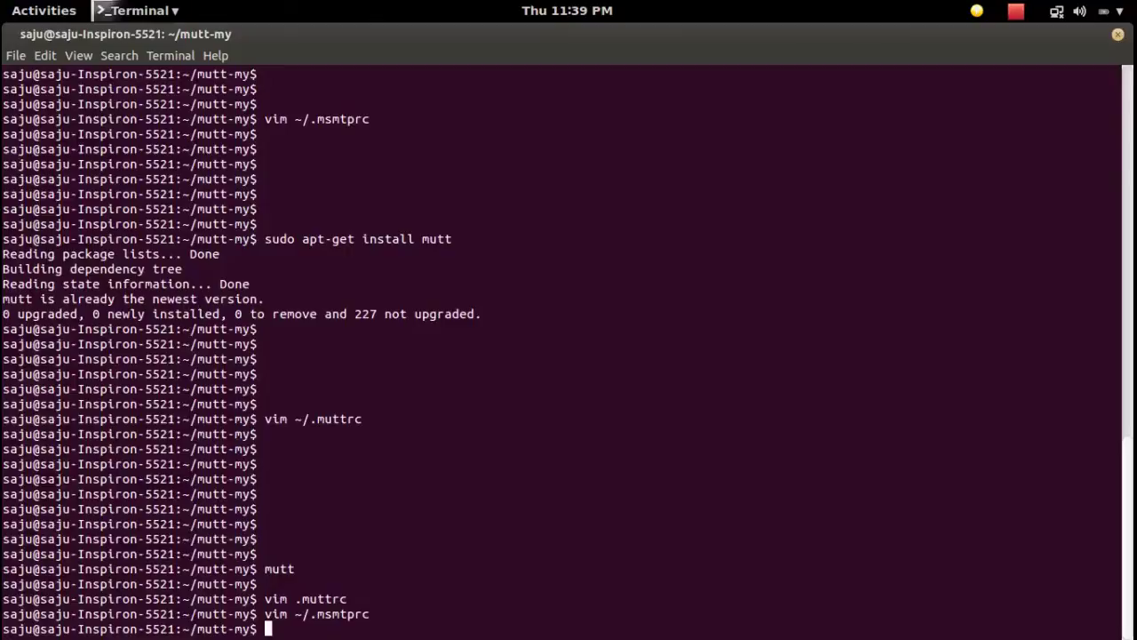
- Open ~/.muttrc in vim, review it, and exit with :q! leaving it unchanged
key("Up")
key("BackSpace")
key("BackSpace")
key("BackSpace")
key("BackSpace")
key("BackSpace")
key("BackSpace")
key("BackSpace")
type("mutt")
key("Tab")
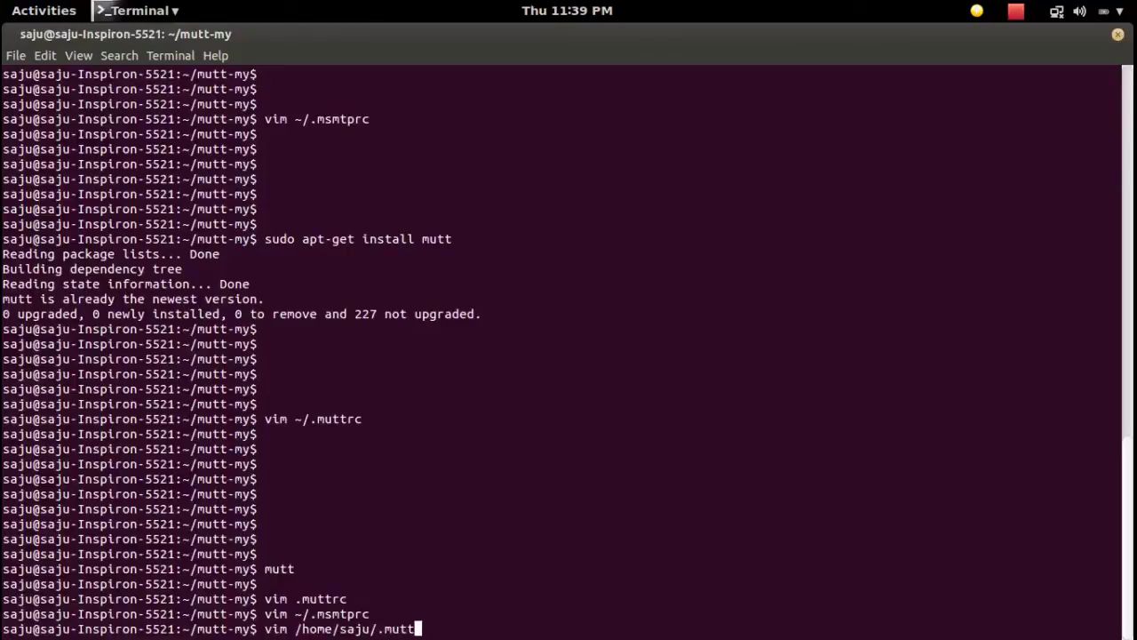
type("rc")
key("Return")
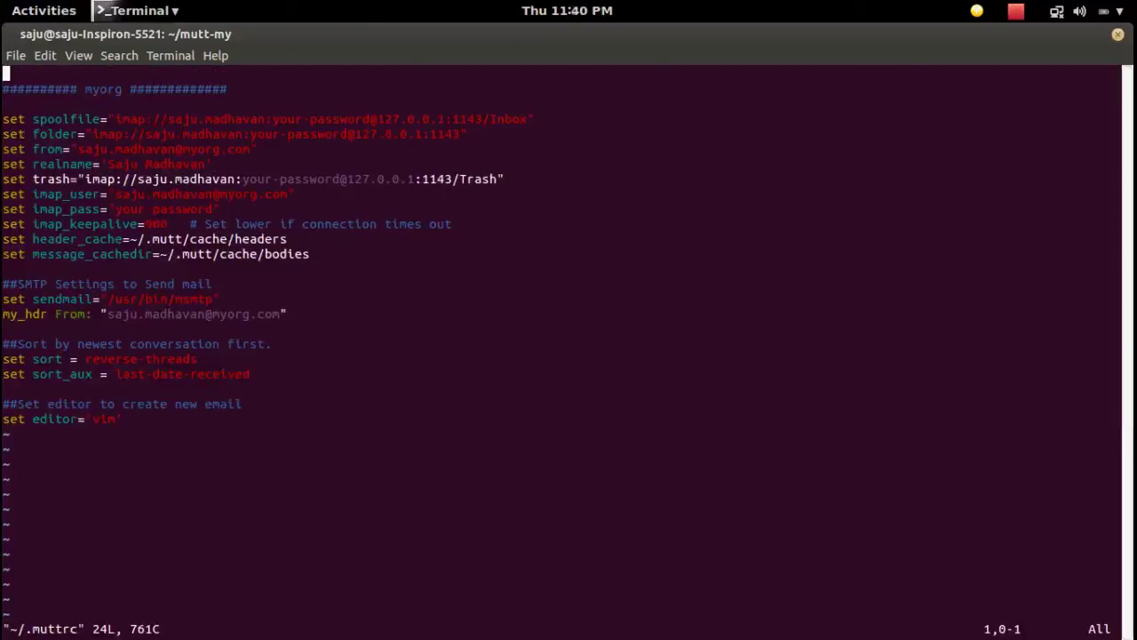
type(":q!")
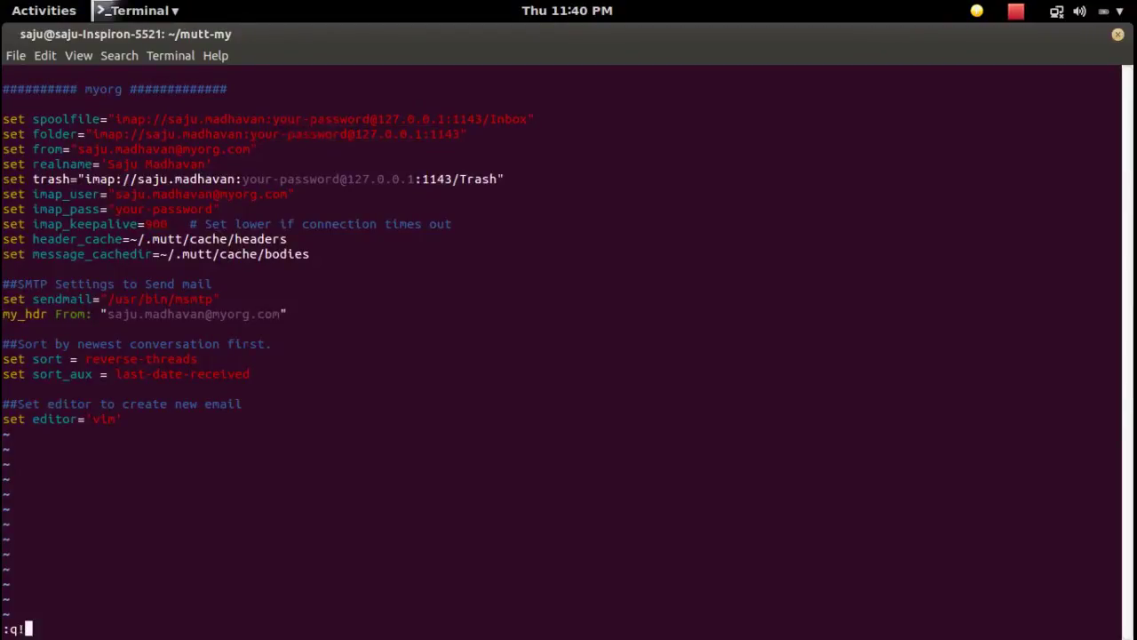
key("Return")
key("Return")
key("Return")
key("Return")
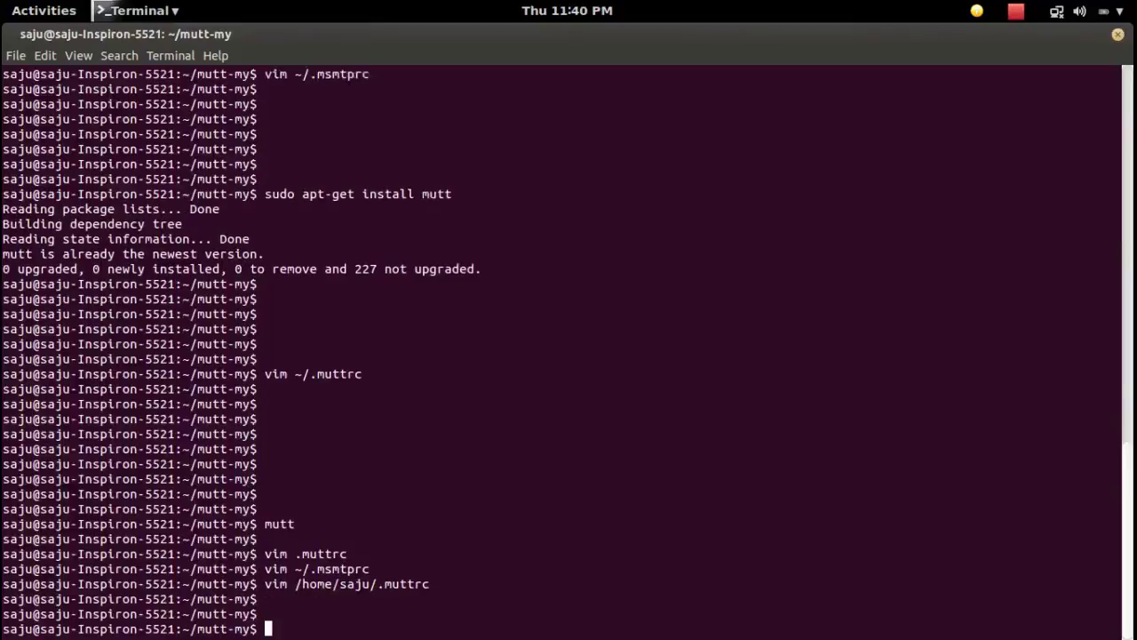
key("Up")
key("Up")
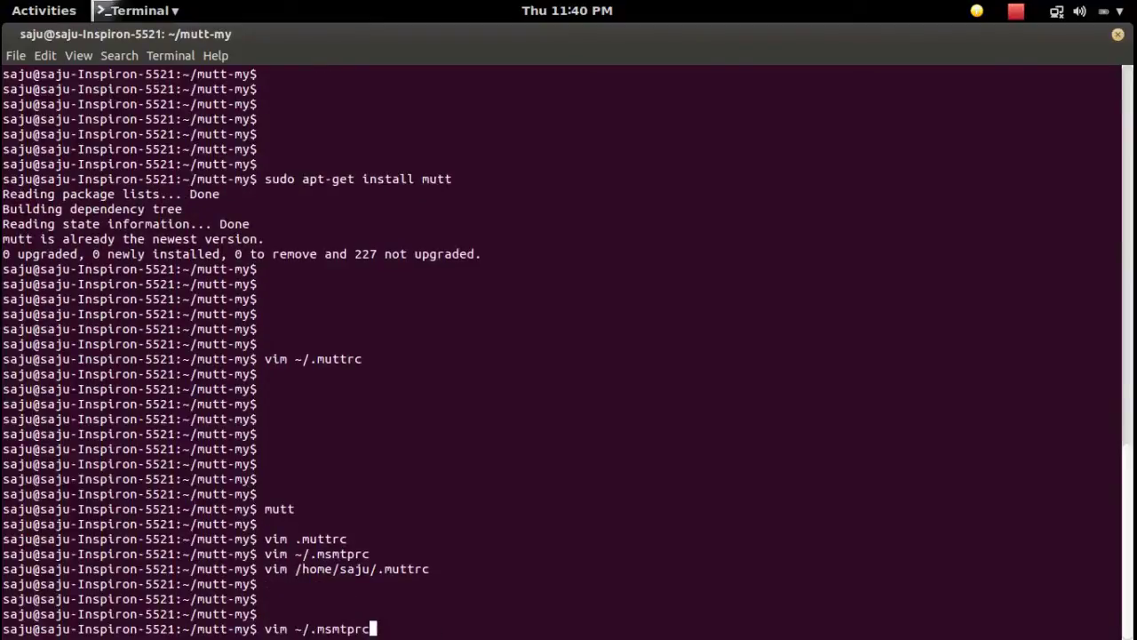
key("Up")
key("Up")
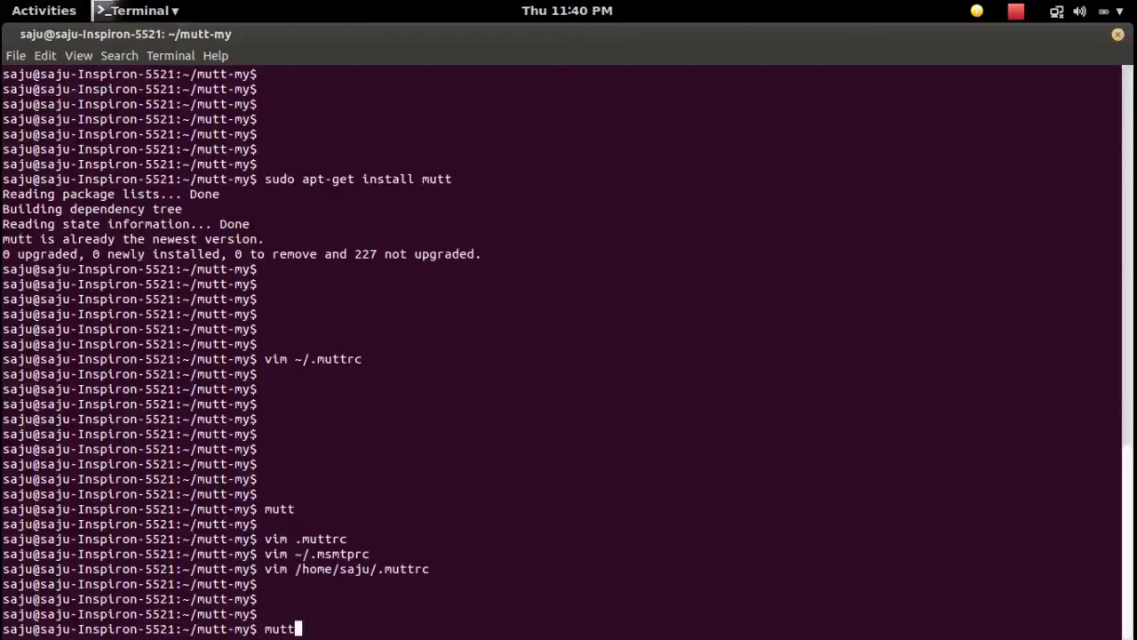
key("Return")
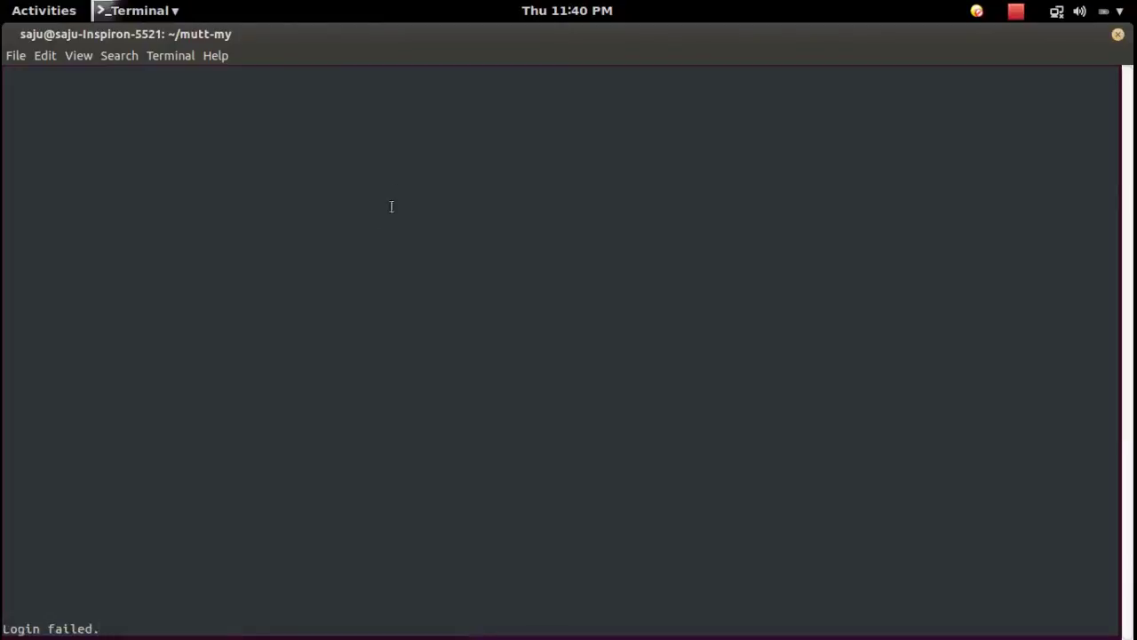
key("exclam")
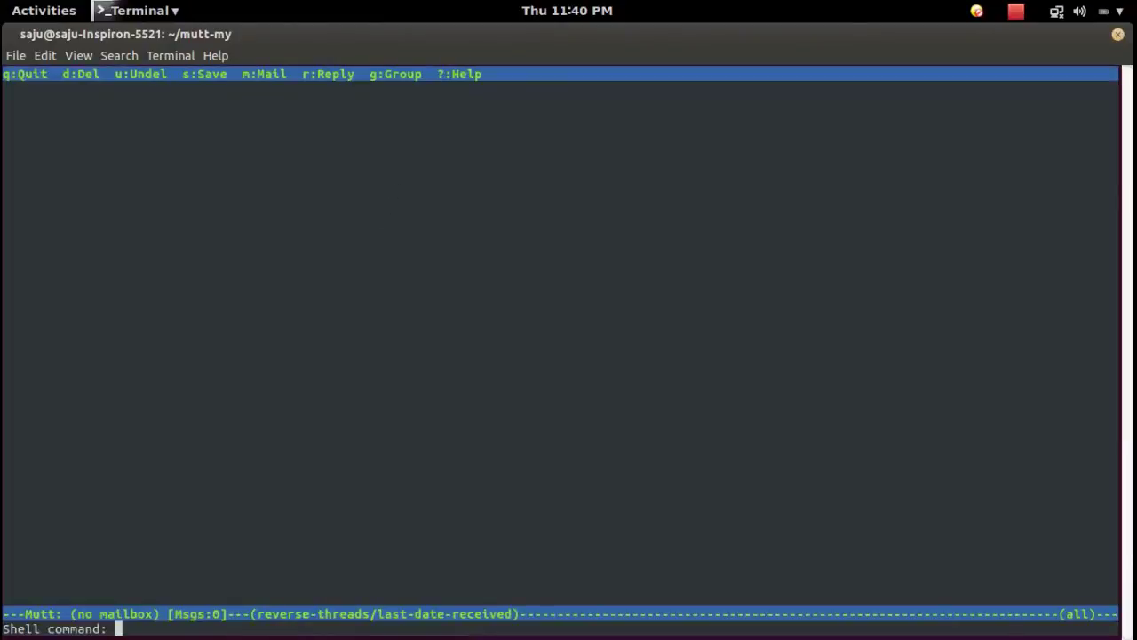
key("ctrl+c")
key("y")
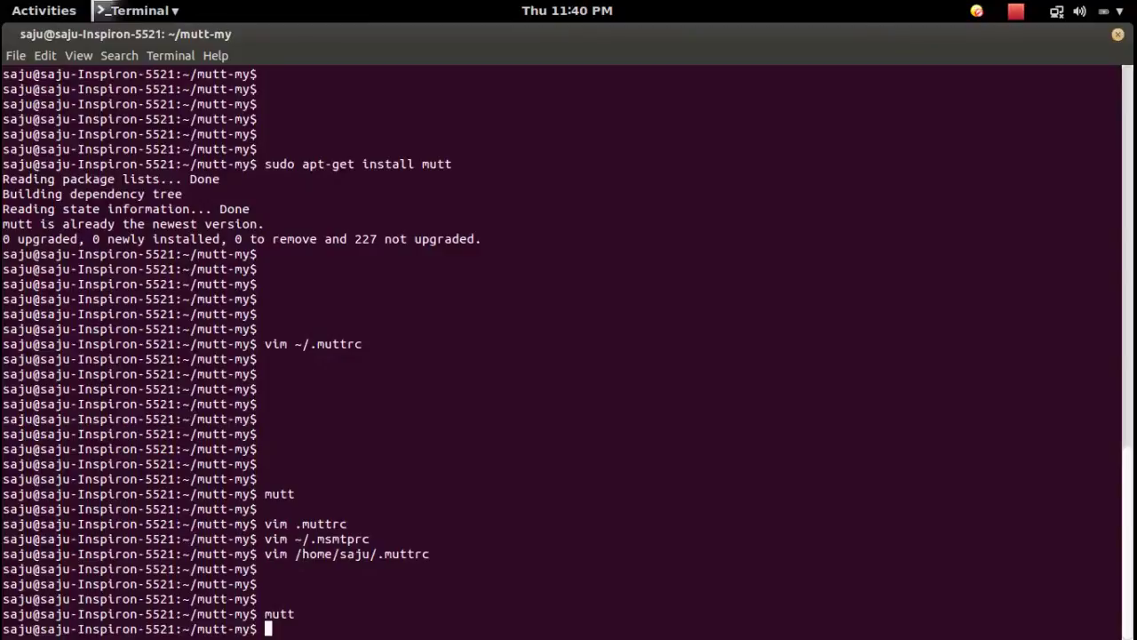
key("Return")
key("Return")
key("Return")
key("Return")
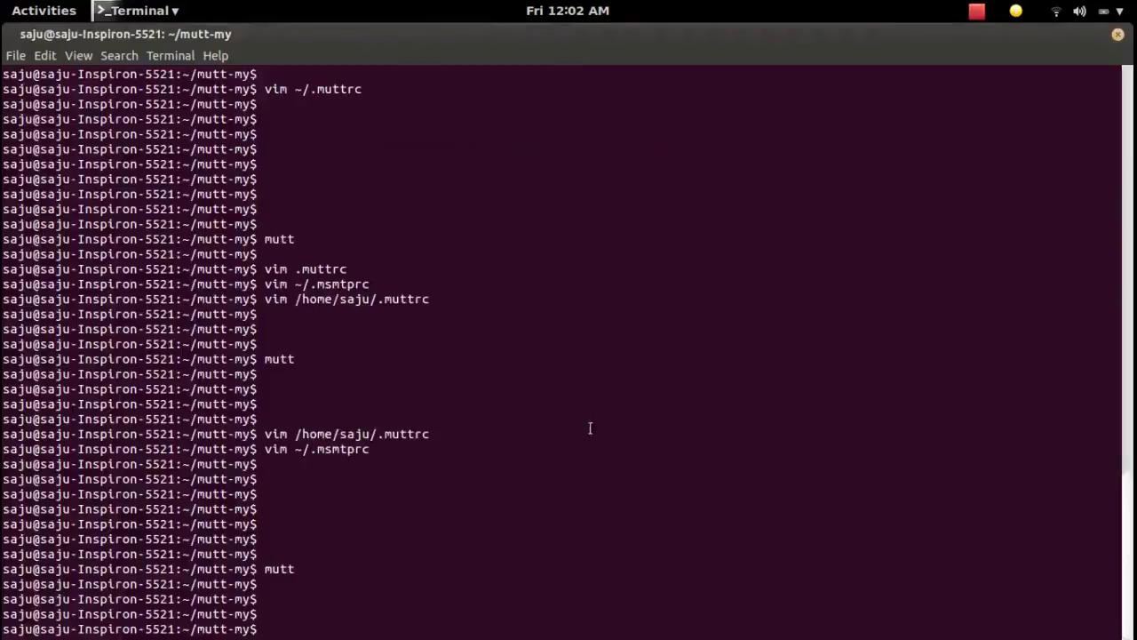
- Run mutt again so it logs in through DavMail and lists the Inbox messages
key("Return")
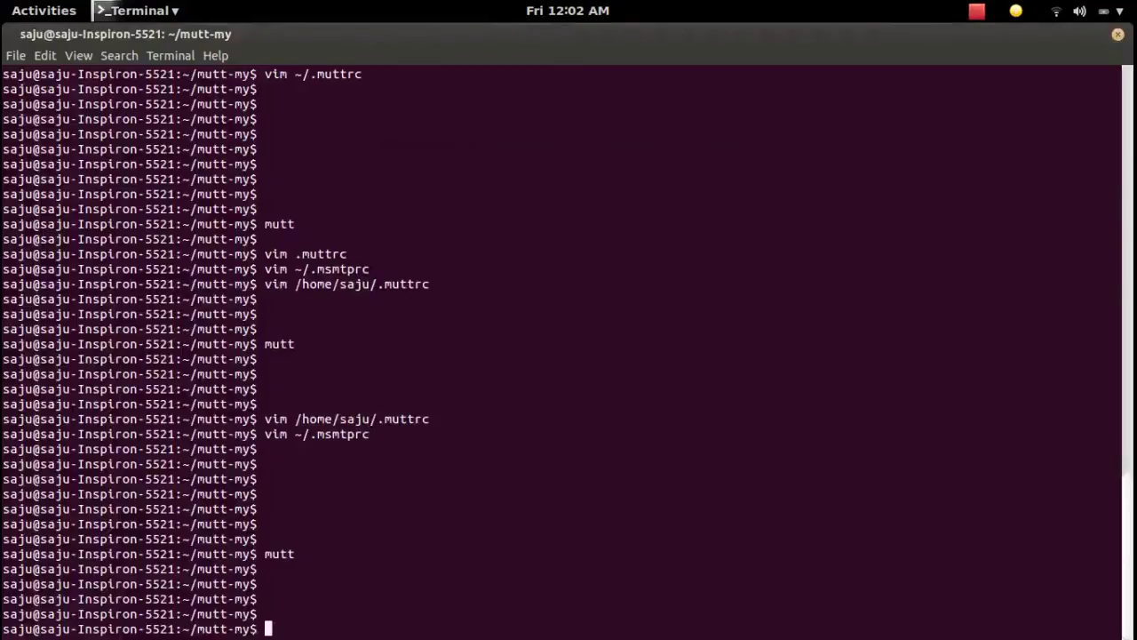
type("mutt")
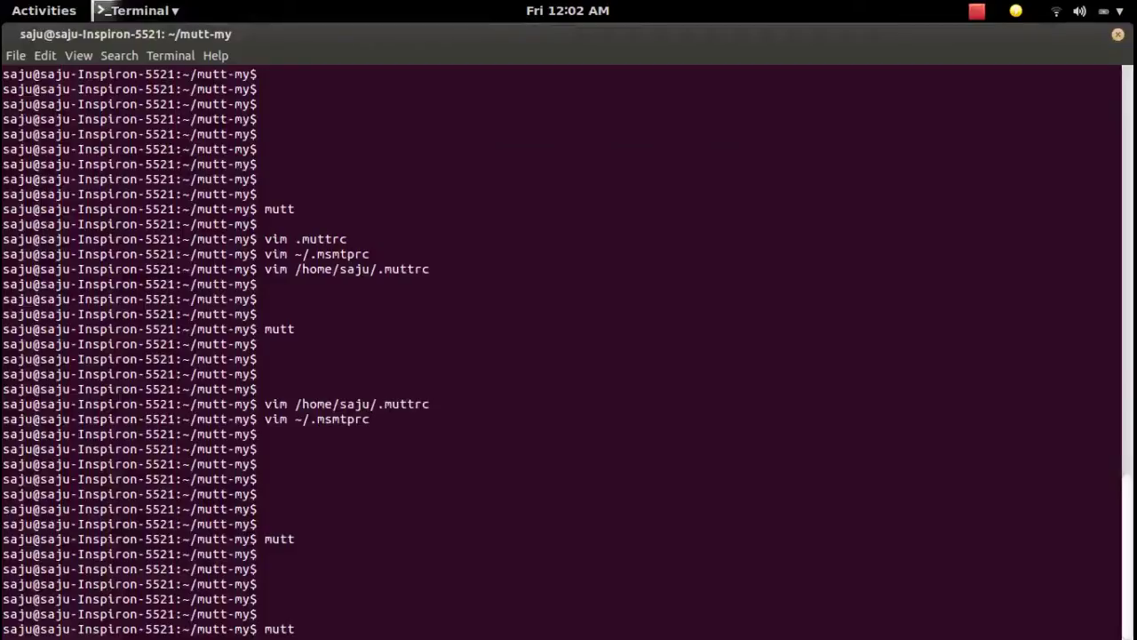
key("Return")
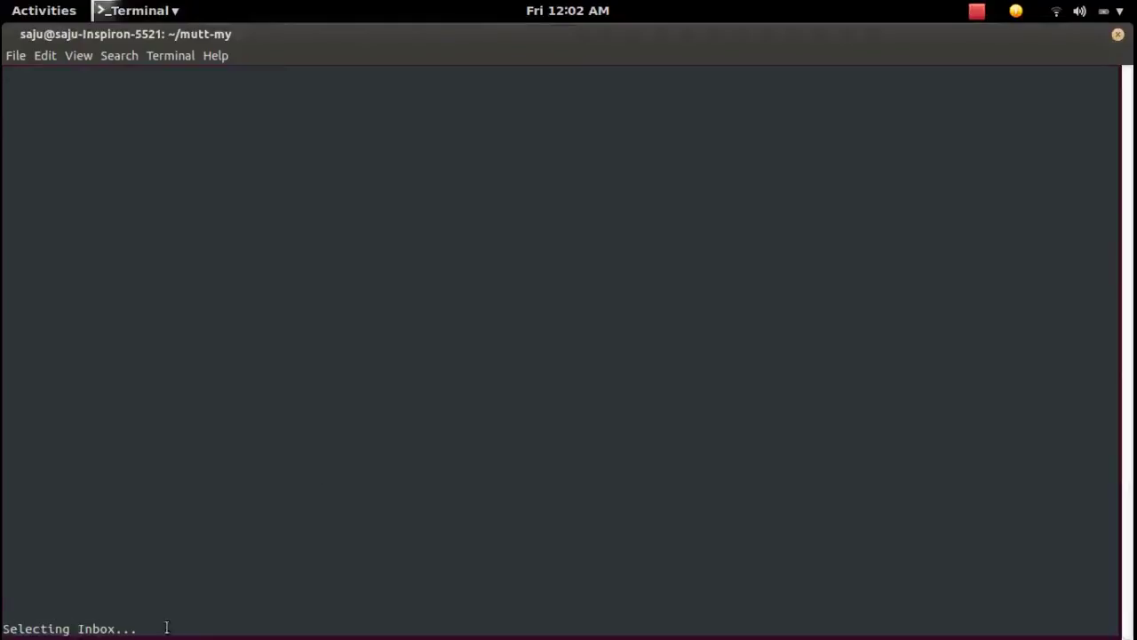
key("super")
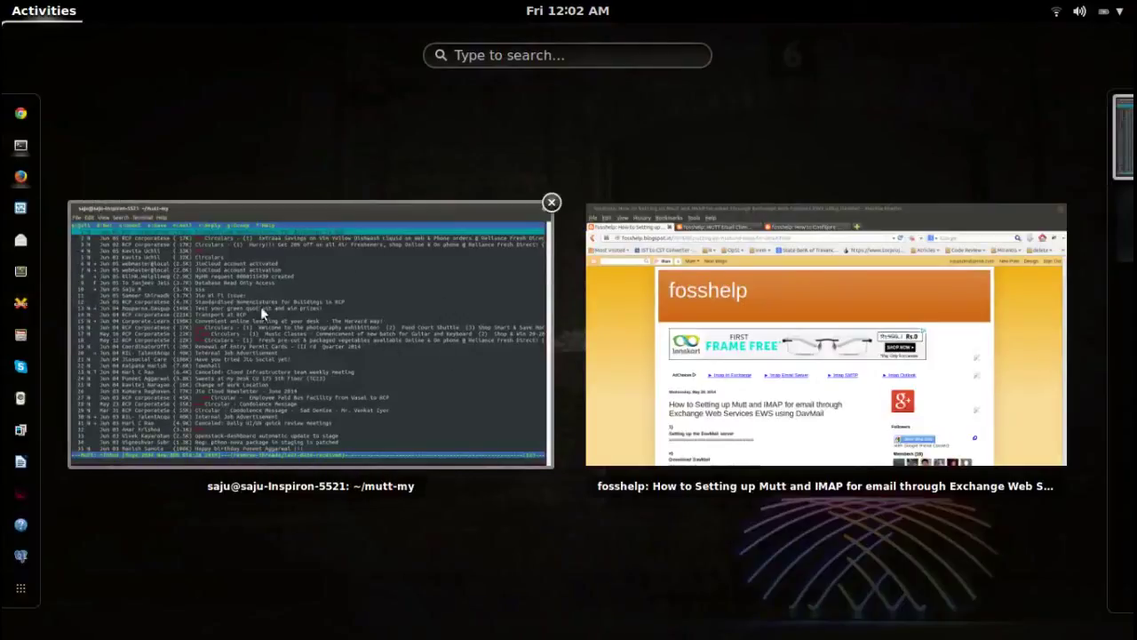
- Show the 'MUTT Email Client Compose and send Email' post in Firefox's second tab
left_click(777, 270)
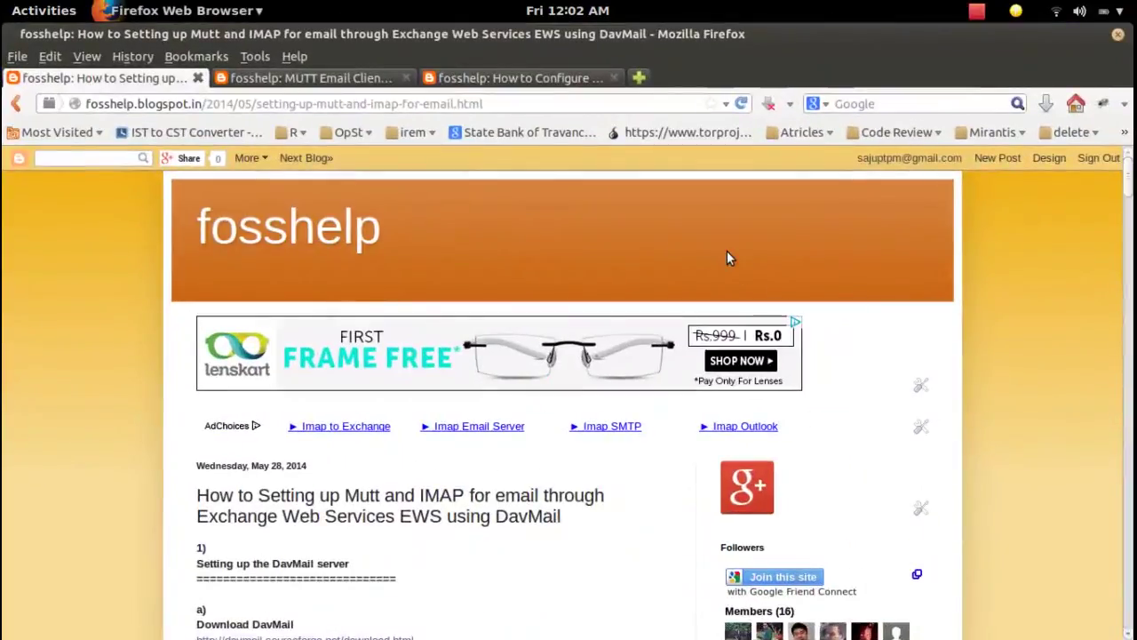
key("super")
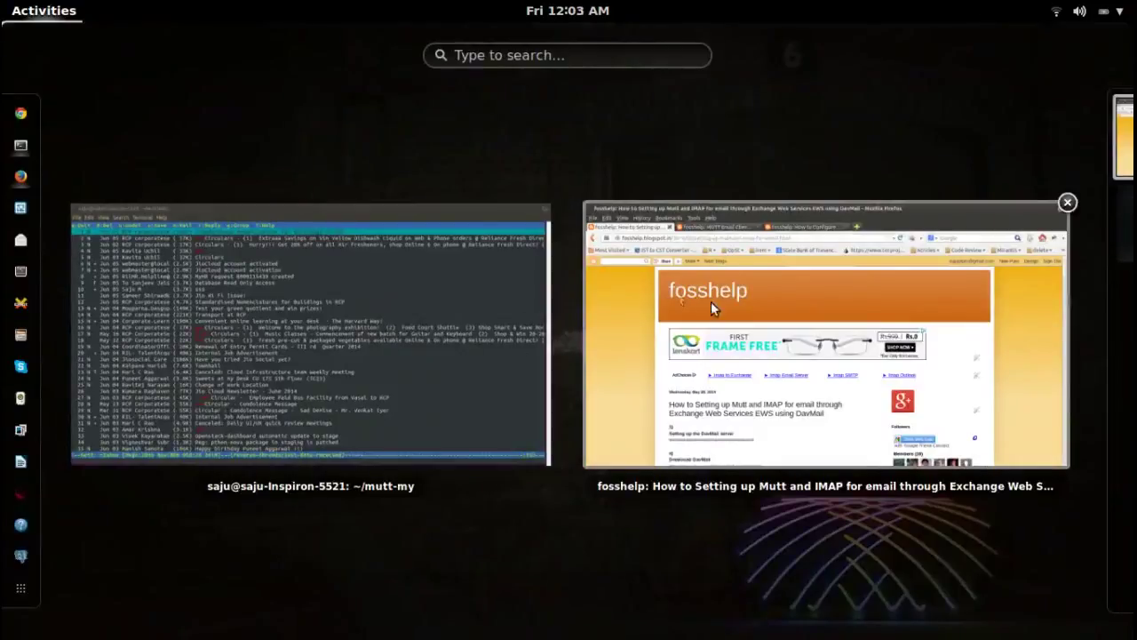
left_click(741, 287)
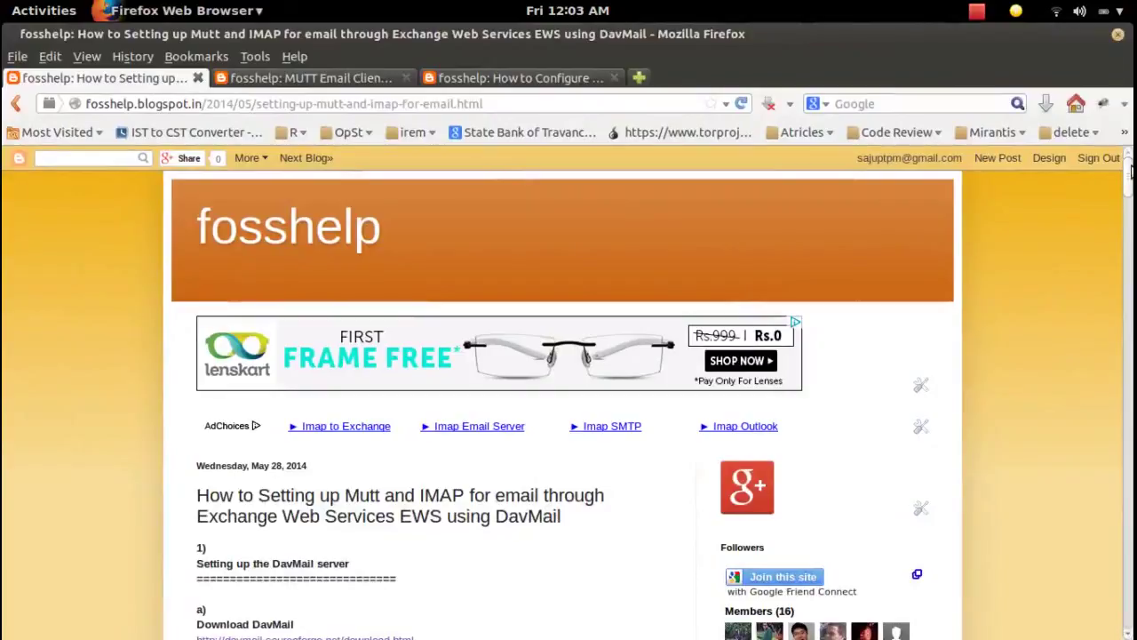
mouse_move(1130, 172)
left_mouse_down()
mouse_move(1131, 206)
mouse_move(1129, 171)
left_mouse_up()
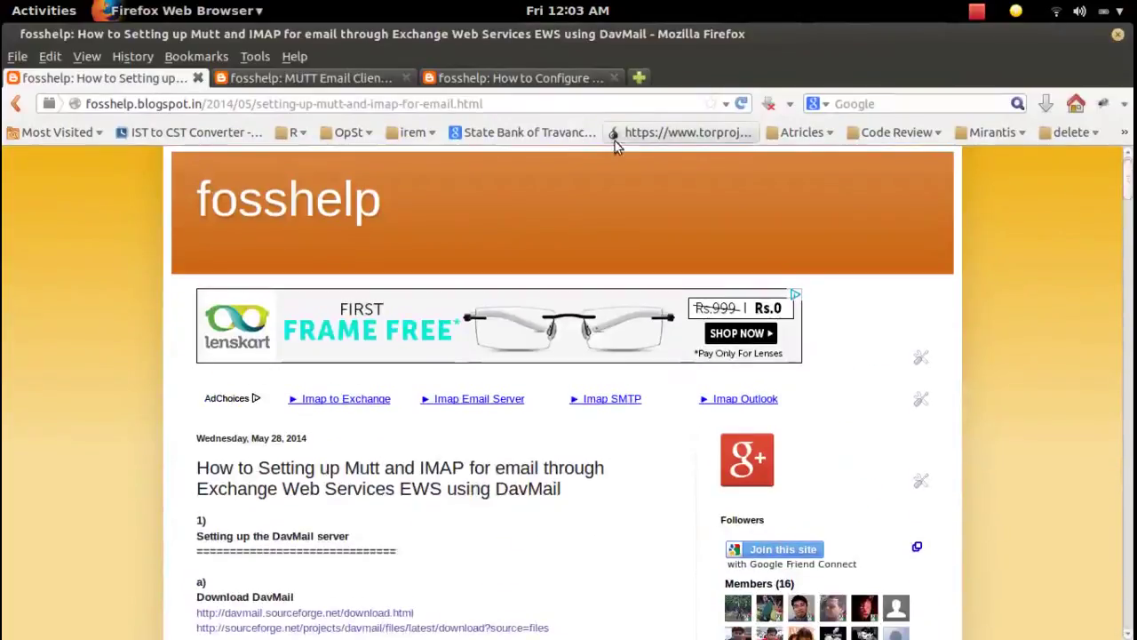
left_click(374, 82)
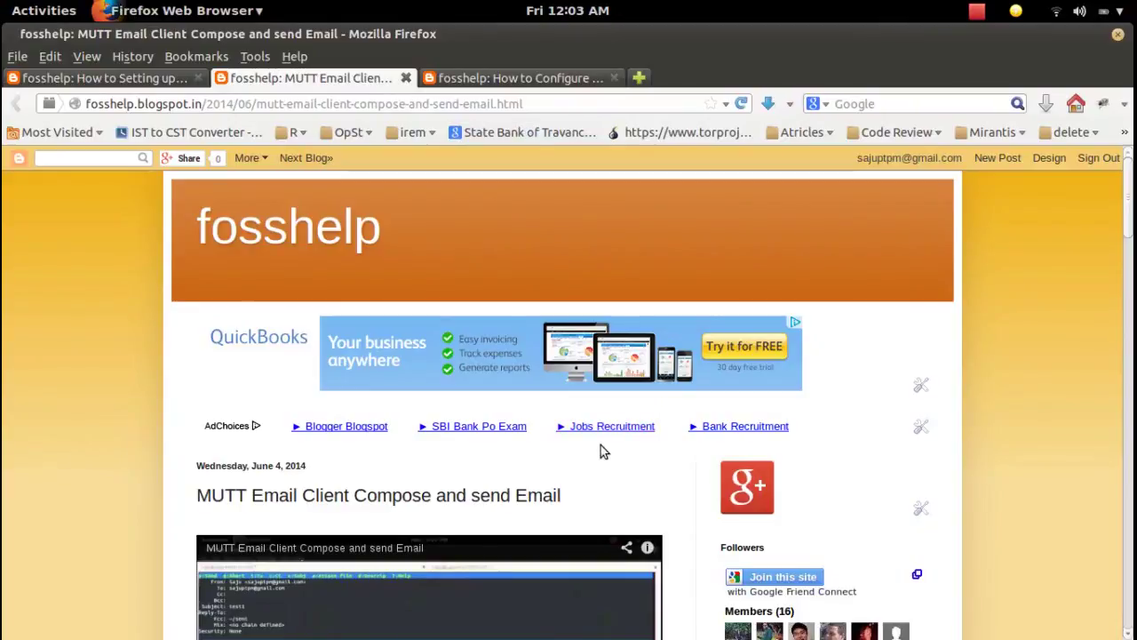
- Look over the 'How to Configure MUTT Email Client With Gmail' post in the third tab
scroll(1131, 235, "down", 1)
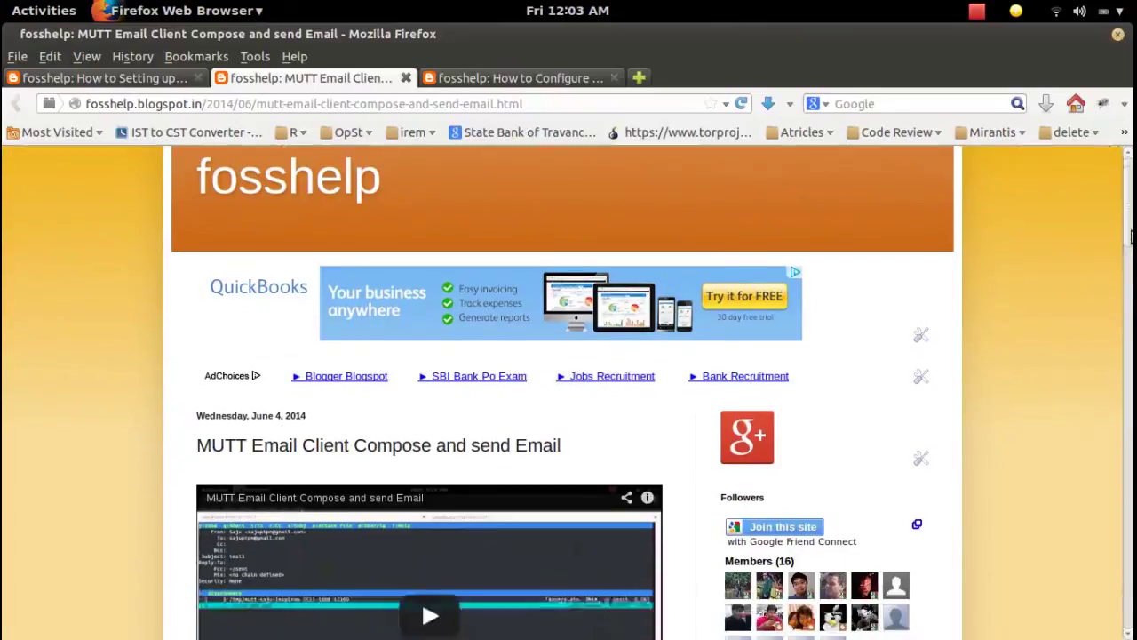
scroll(1132, 236, "down", 4)
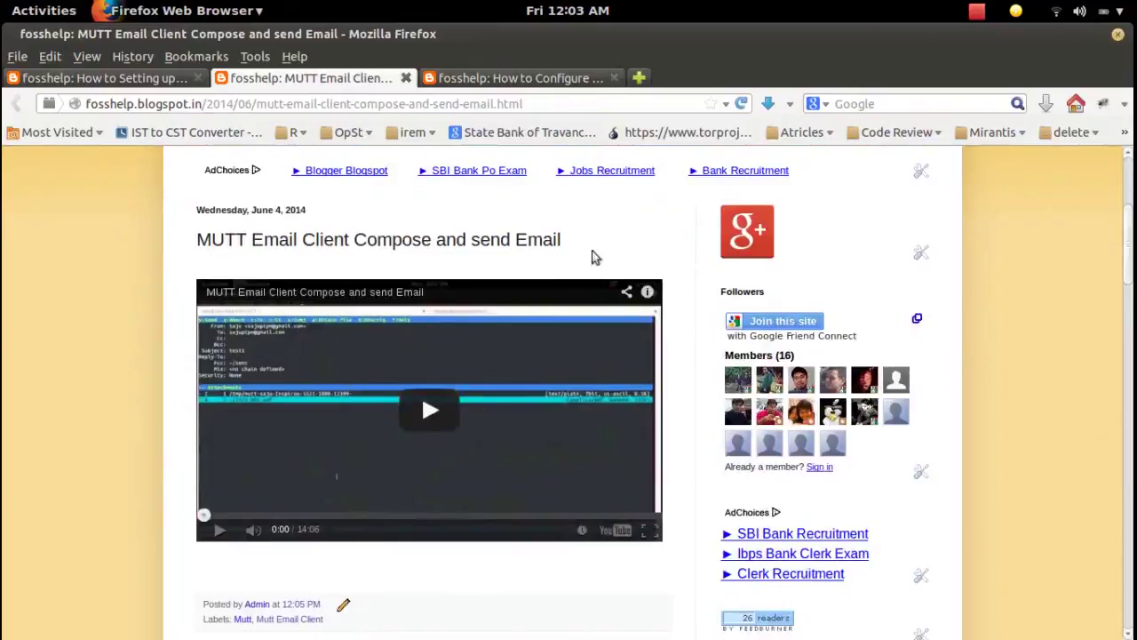
left_click(533, 78)
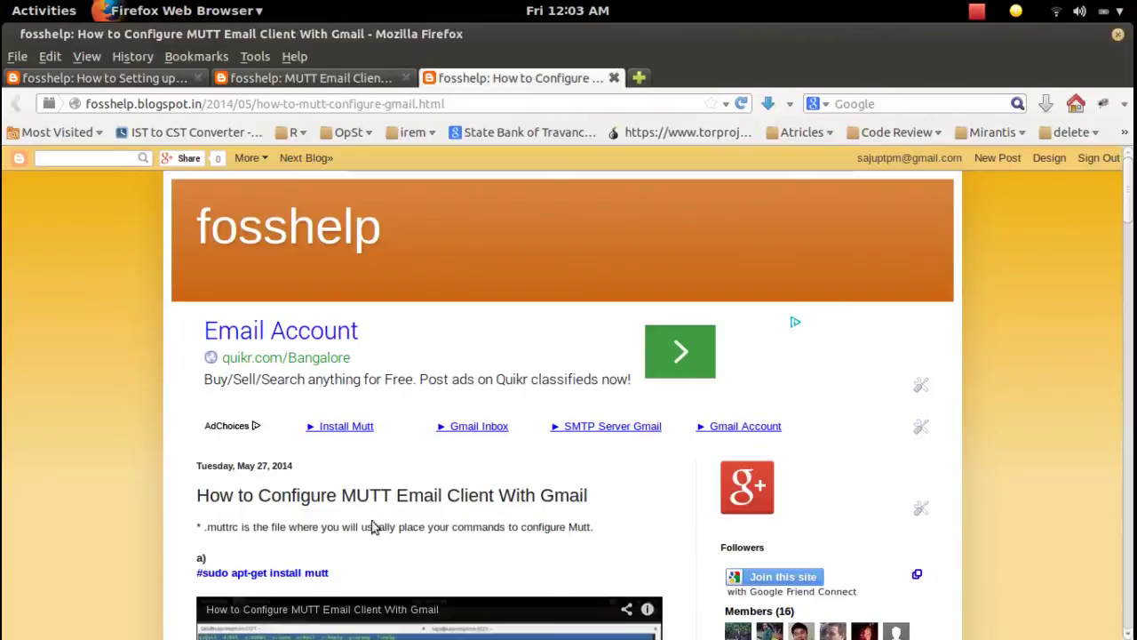
left_click_drag(1127, 202, 1129, 255)
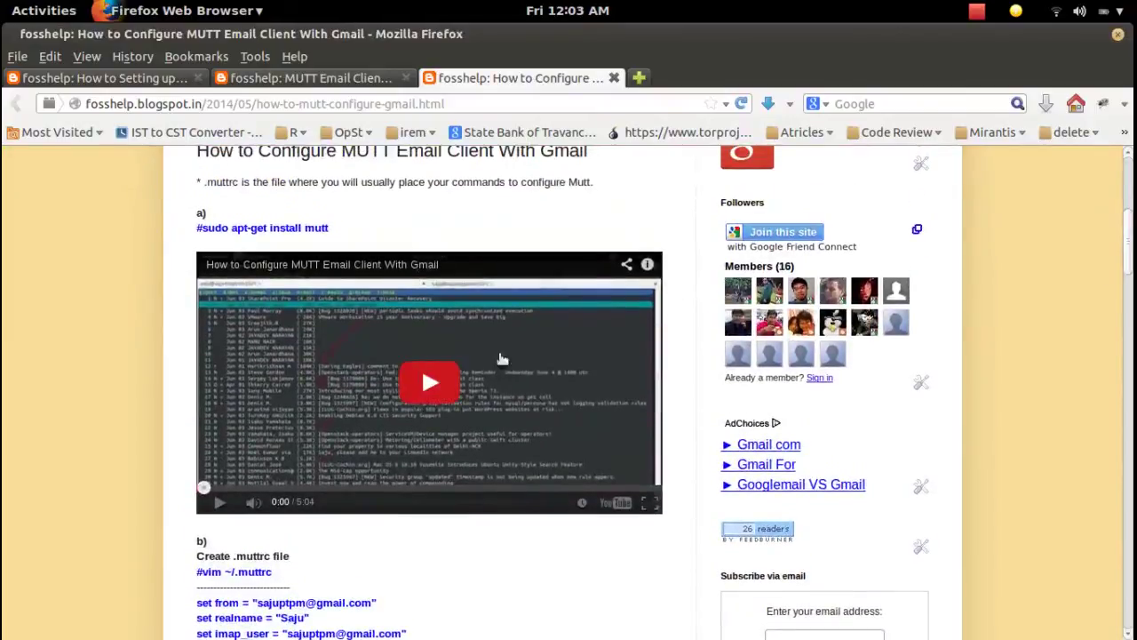
left_click(414, 105)
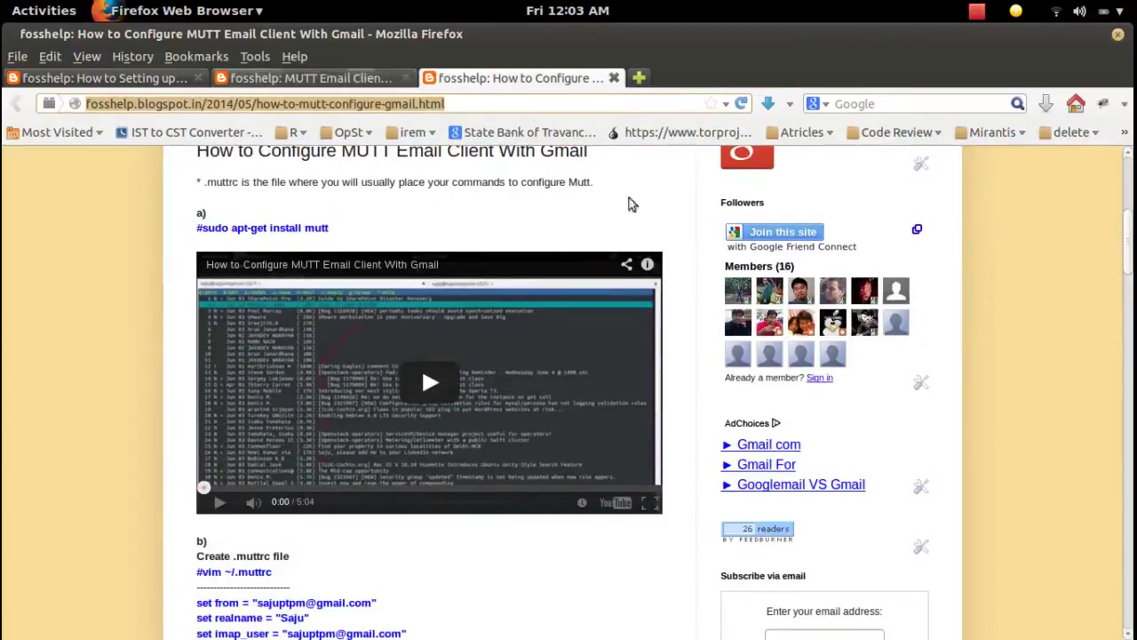
- Return to the first tab's DavMail guide and scroll down to its setup steps
left_click(287, 78)
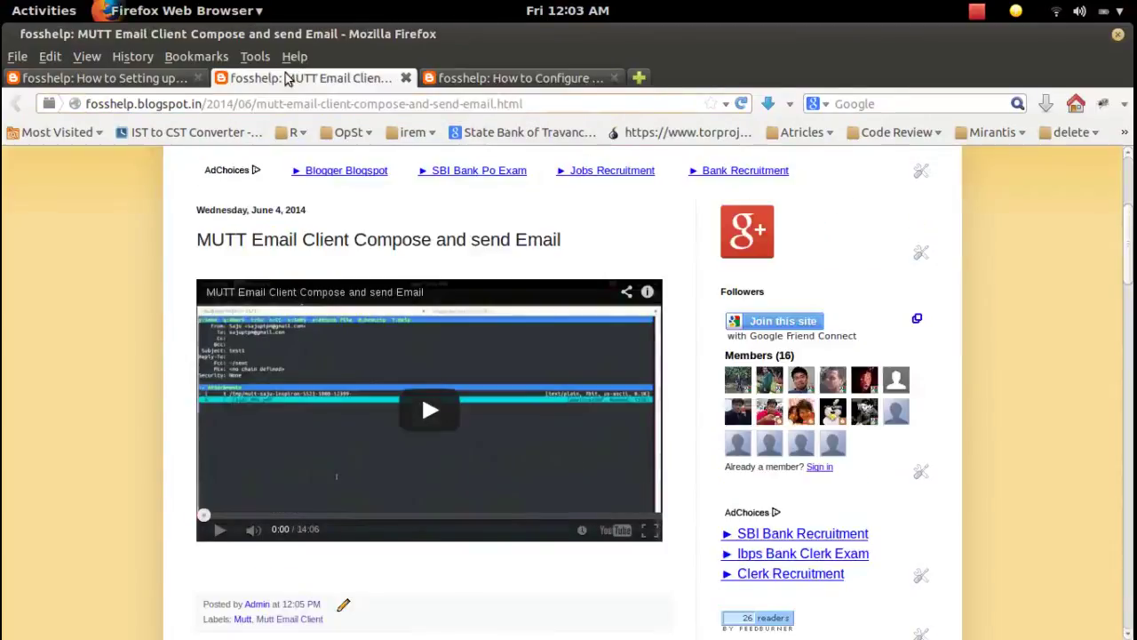
left_click(125, 78)
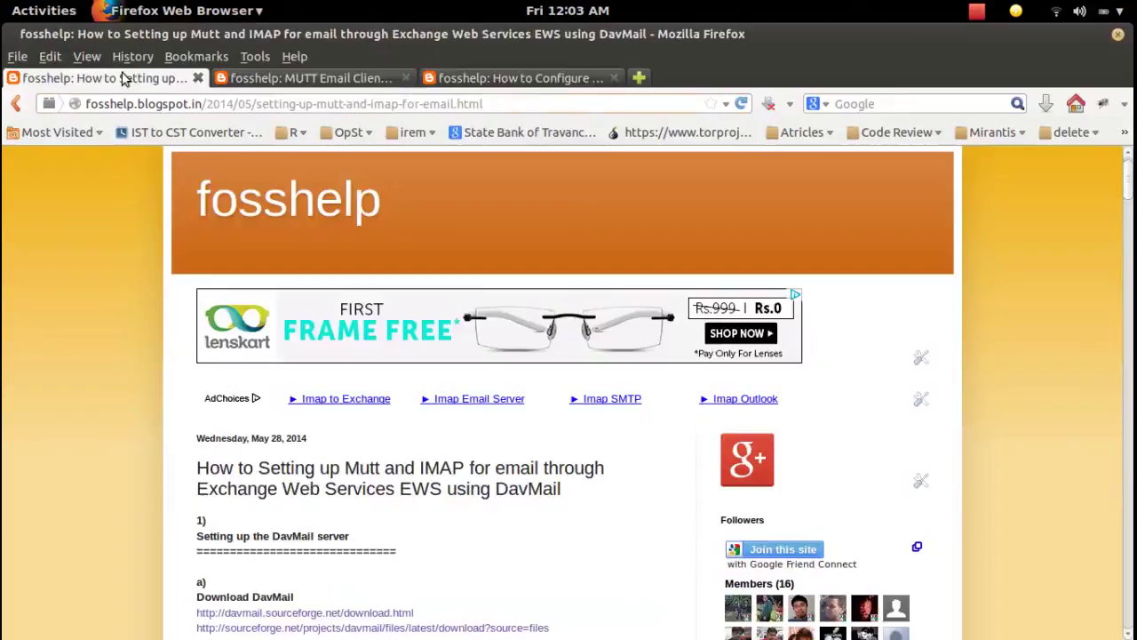
left_click_drag(1131, 175, 1131, 211)
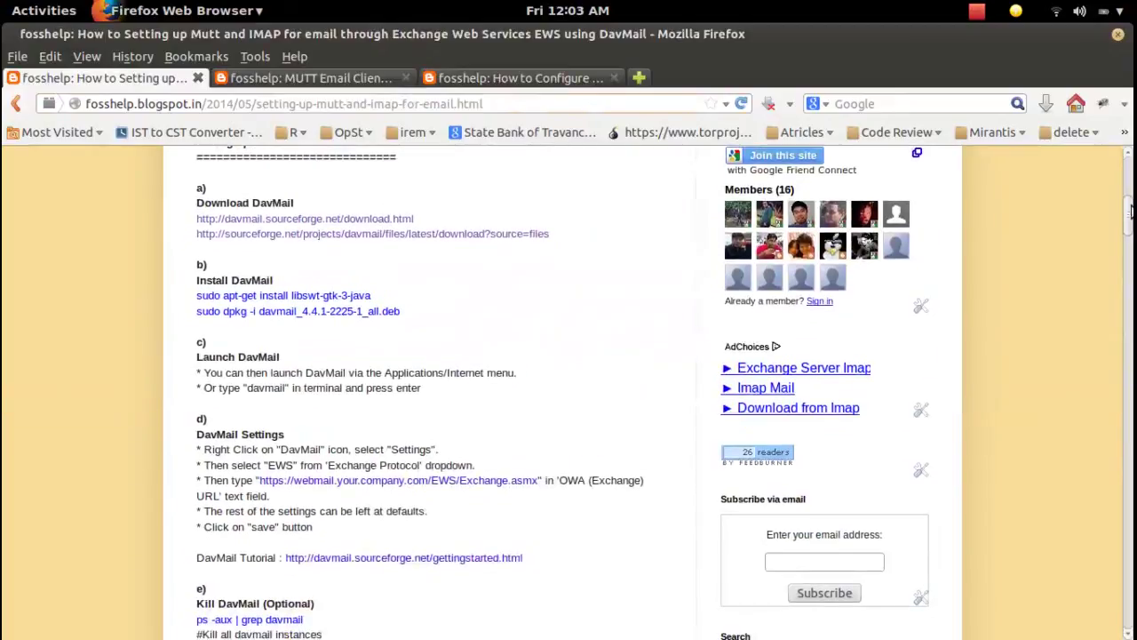